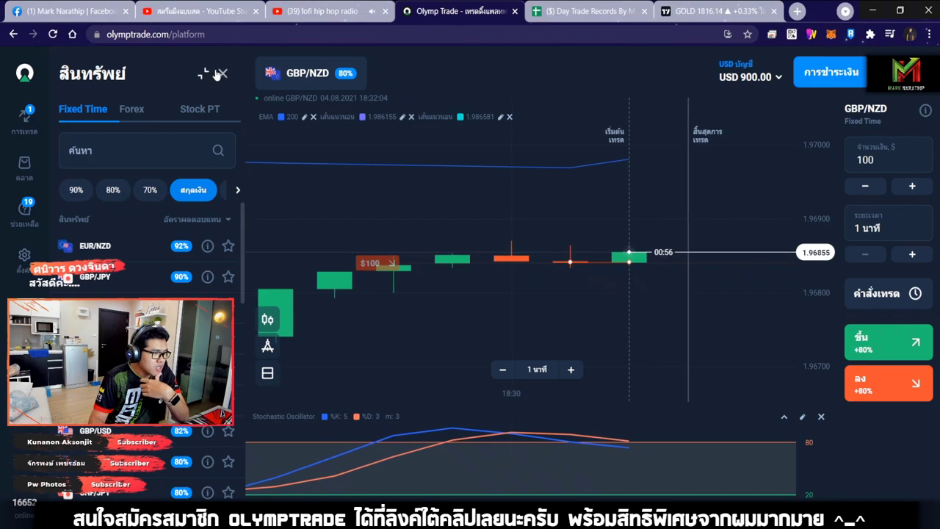
Draw a long falling arrow along the overall downtrend of the GBP/NZD chart and undo it.
scroll(615, 186, down, 5)
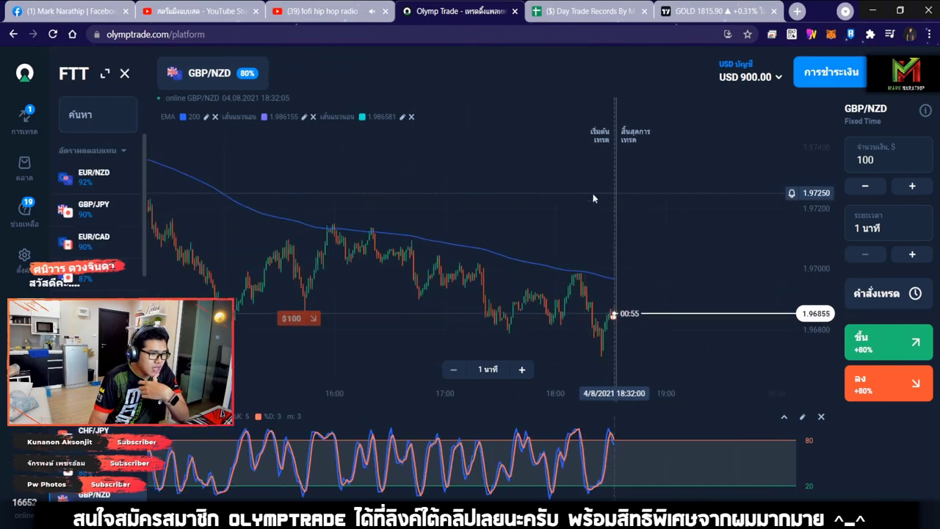
scroll(491, 193, down, 3)
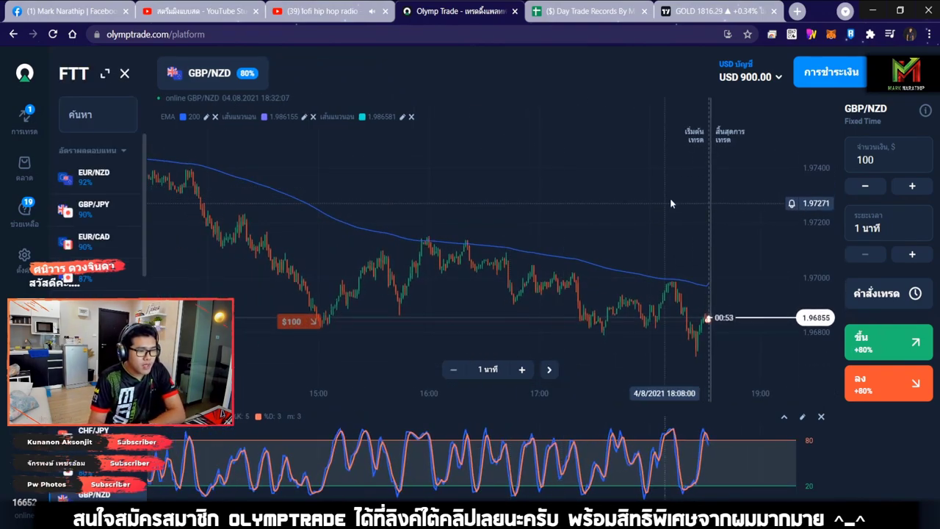
click(810, 34)
click(685, 75)
mouse_move(685, 285)
mouse_down()
mouse_move(743, 298)
mouse_move(734, 297)
mouse_up()
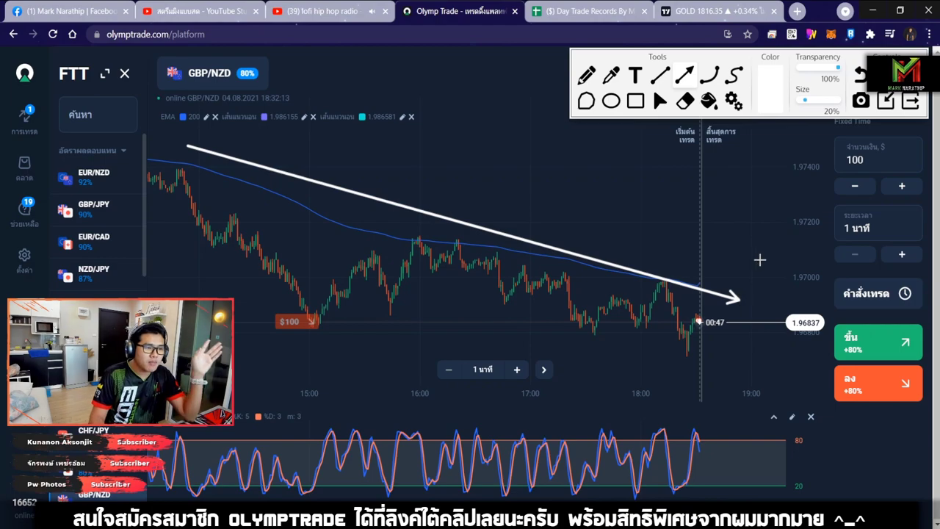
key(ctrl+z)
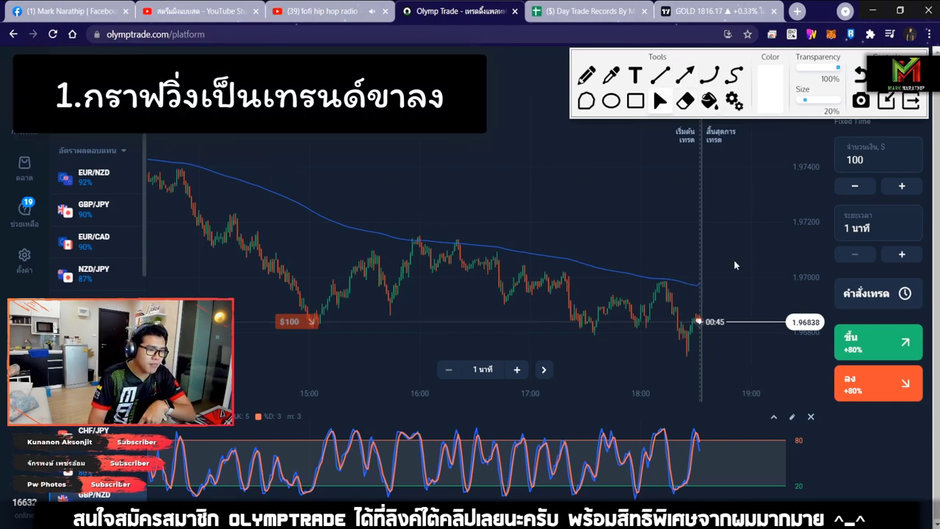
Mark the GBP/NZD rebound with a rising arrow and the expected decline with falling arrows on candles and stochastic lines, and clear the annotations.
scroll(652, 278, up, 5)
click(684, 75)
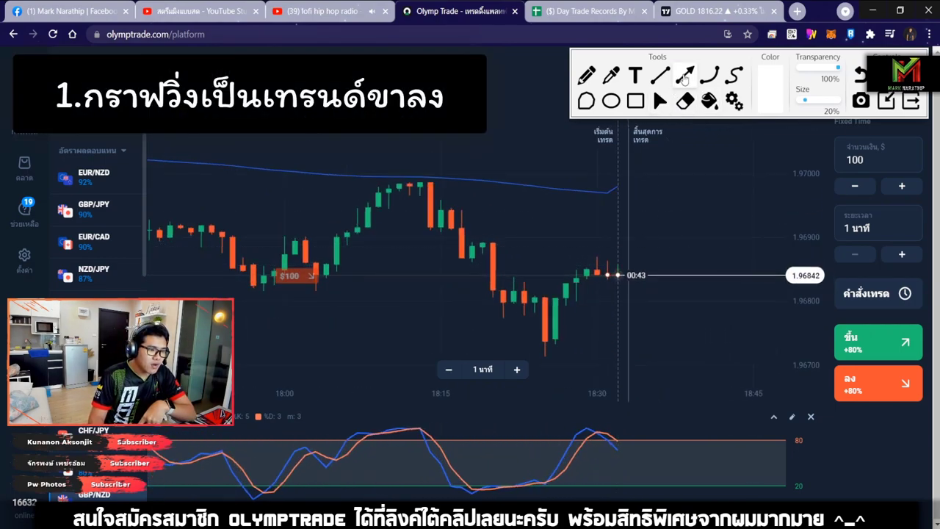
drag(600, 170, 784, 321)
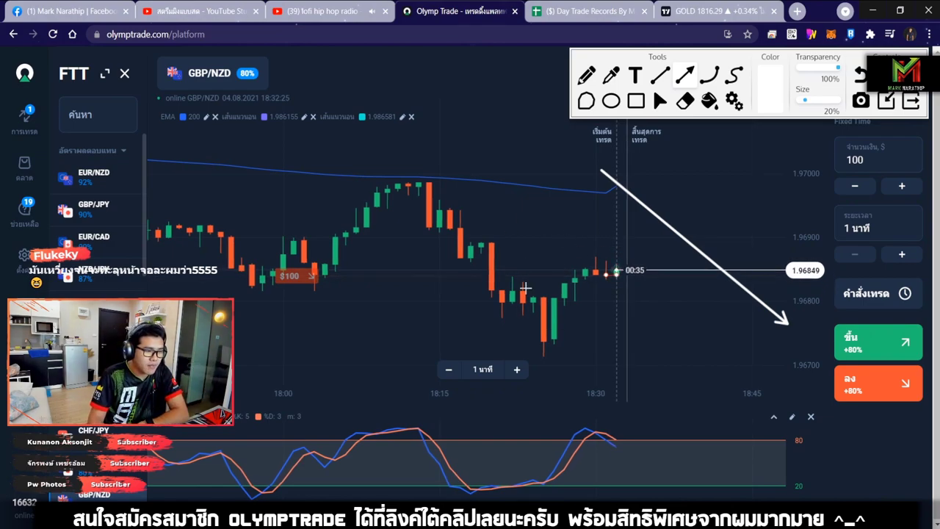
mouse_move(540, 340)
mouse_down()
mouse_move(595, 270)
mouse_move(620, 266)
mouse_up()
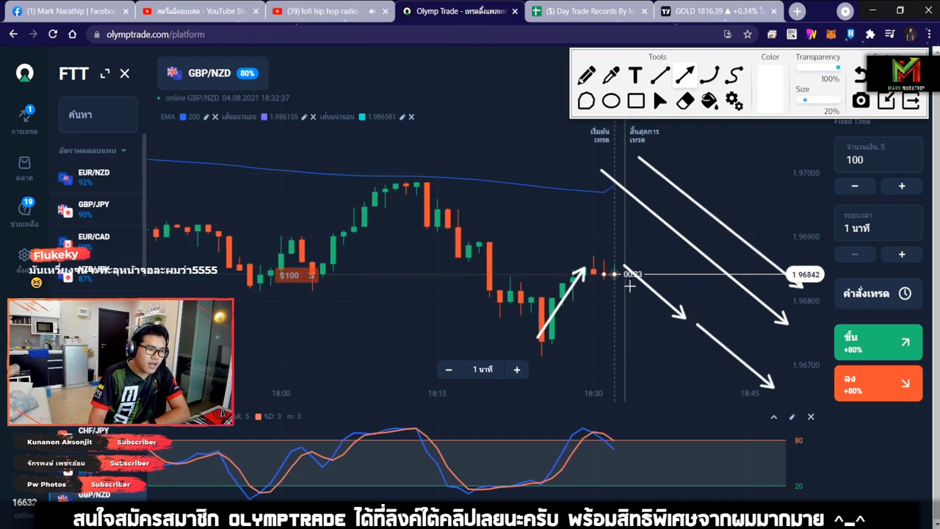
drag(611, 241, 623, 241)
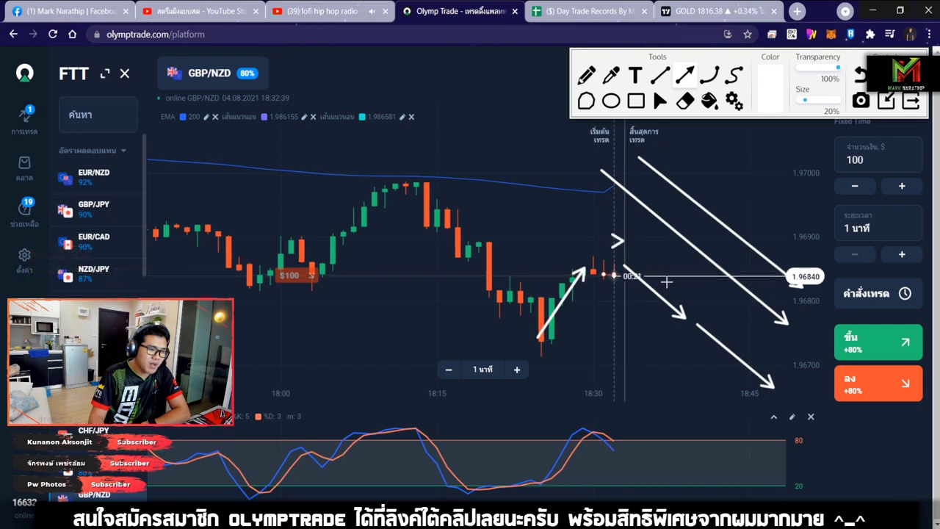
drag(699, 303, 769, 370)
drag(580, 403, 659, 452)
drag(555, 413, 624, 470)
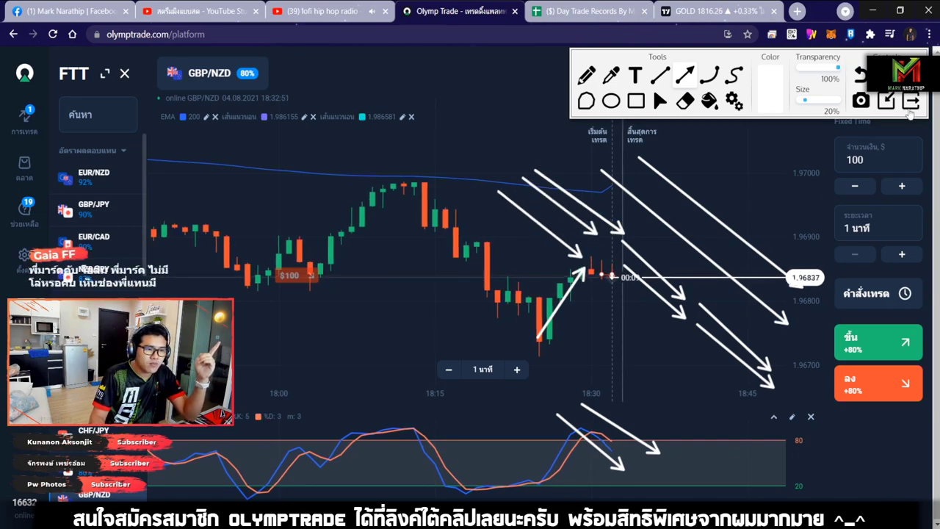
key(Escape)
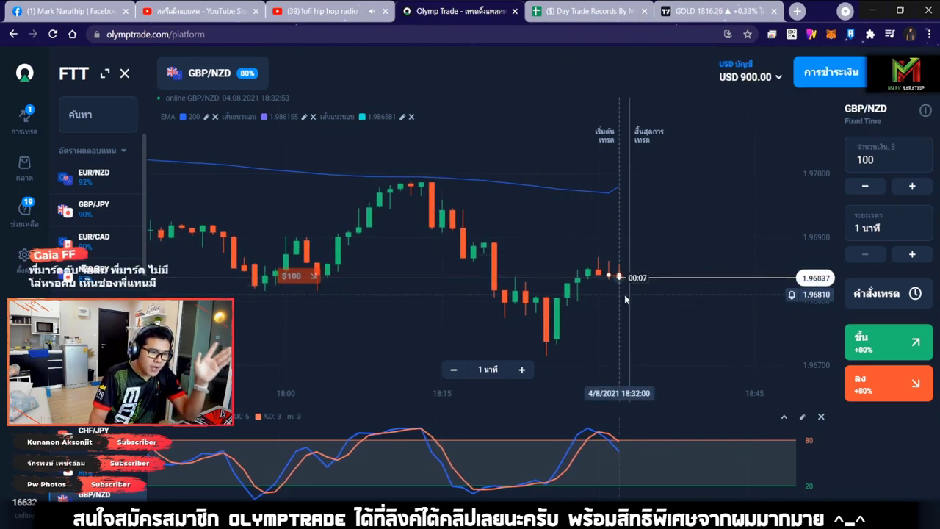
Switch to the Google Sheets trade record and log trade 1 with size 100, result เสมอ and profit rate 80.
scroll(624, 300, up, 5)
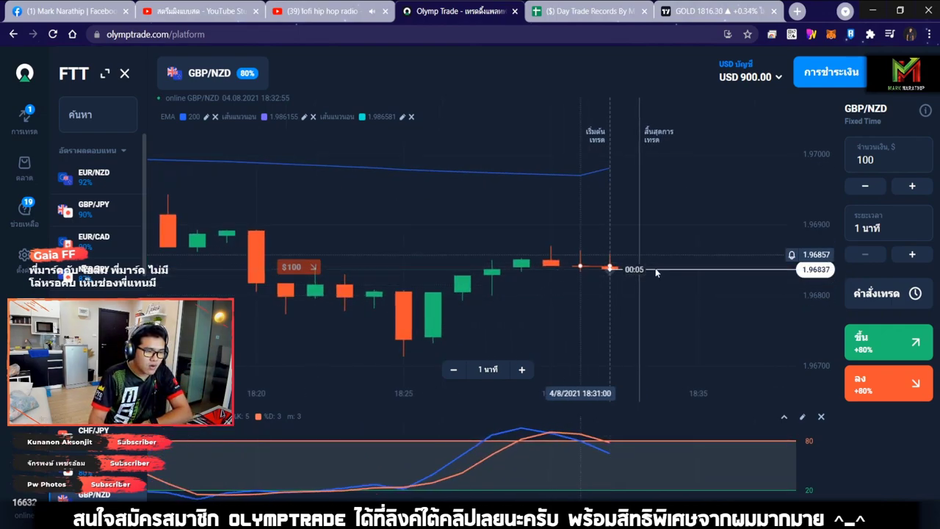
scroll(642, 301, up, 3)
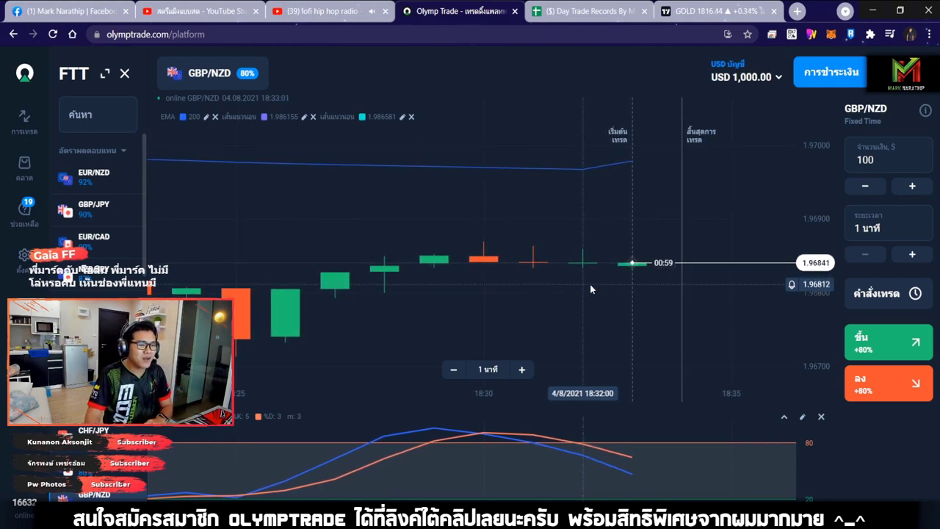
click(587, 11)
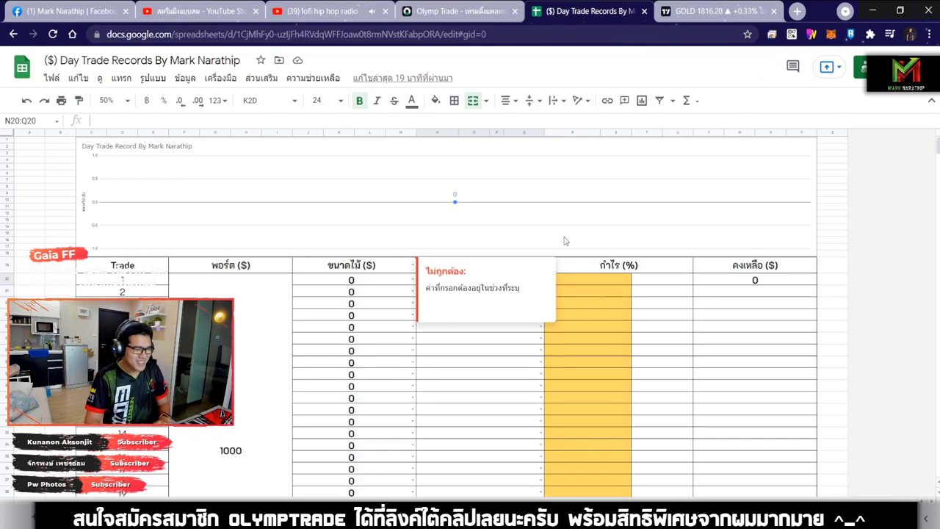
click(356, 317)
double_click(362, 282)
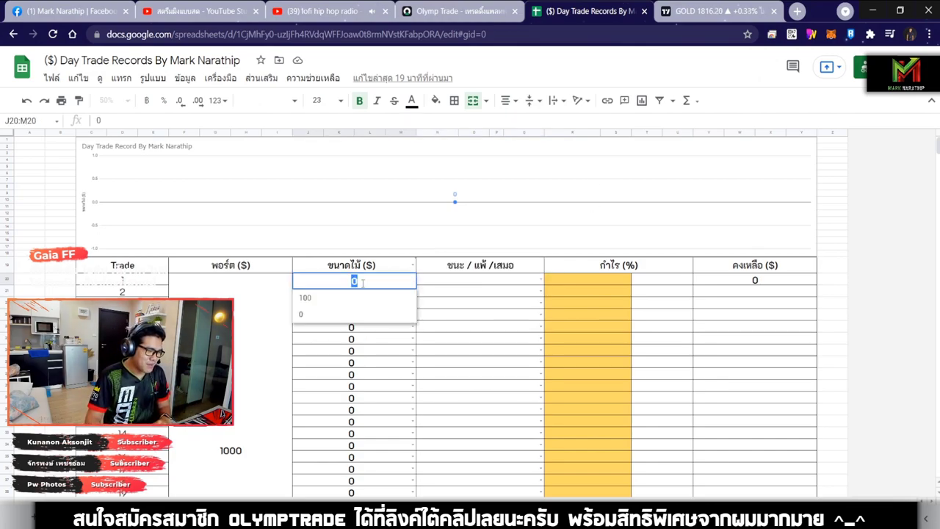
text(100)
double_click(464, 282)
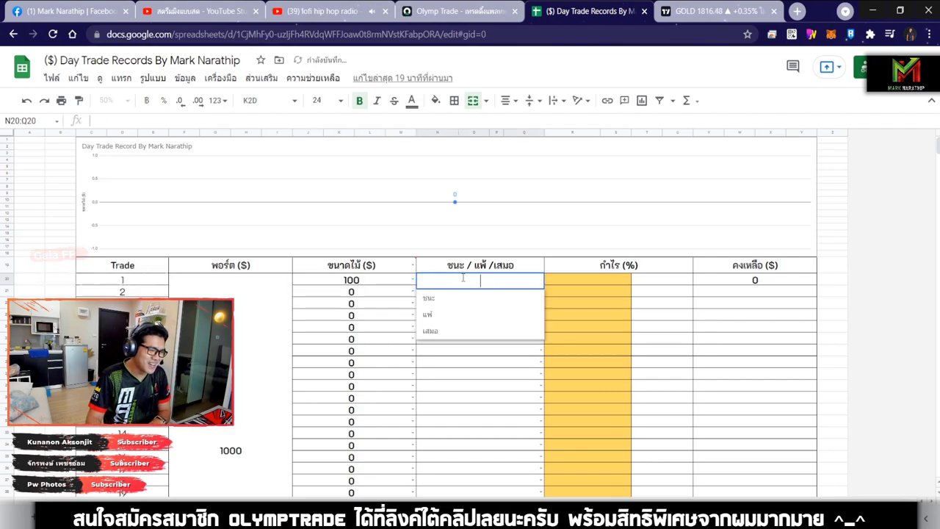
click(457, 331)
click(589, 285)
key(Return)
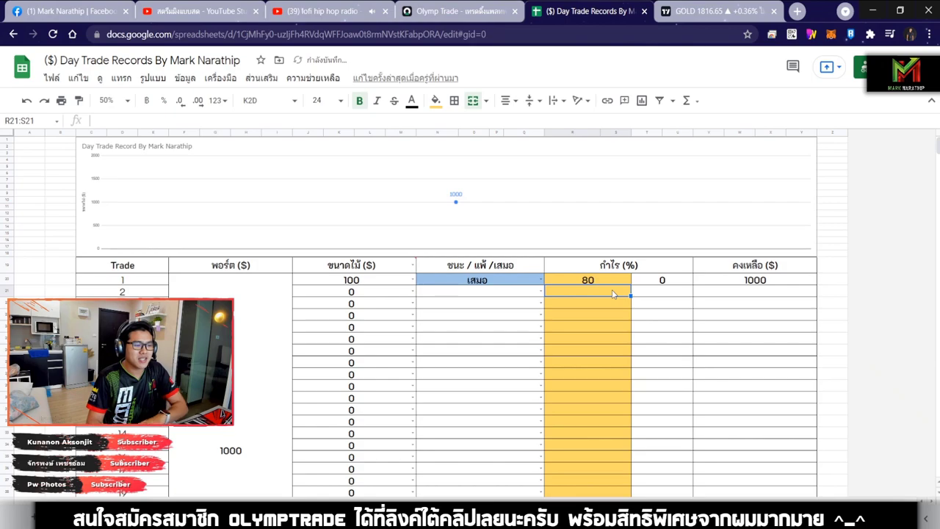
Check the GBP/NZD chart in Olymp Trade briefly and set trade 2's size to 100 in the Google Sheets record.
click(464, 18)
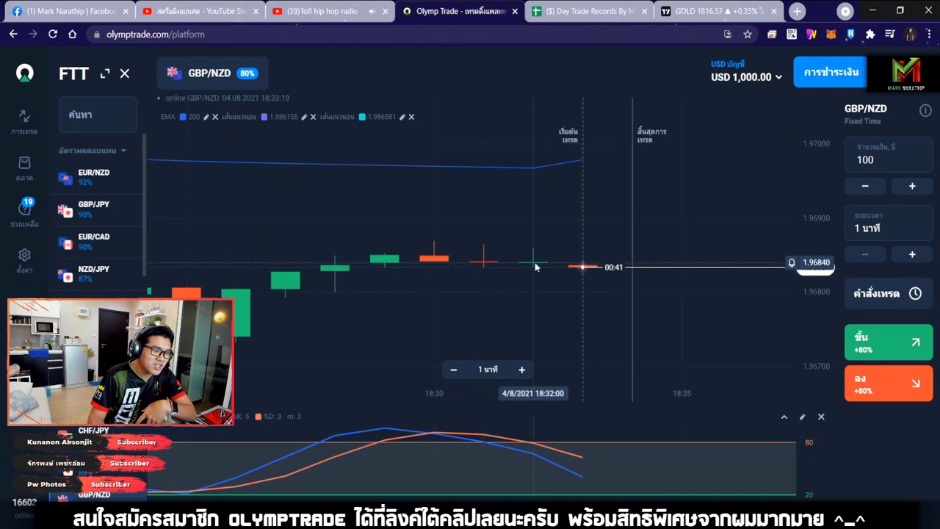
click(588, 9)
click(371, 294)
text(100)
key(Return)
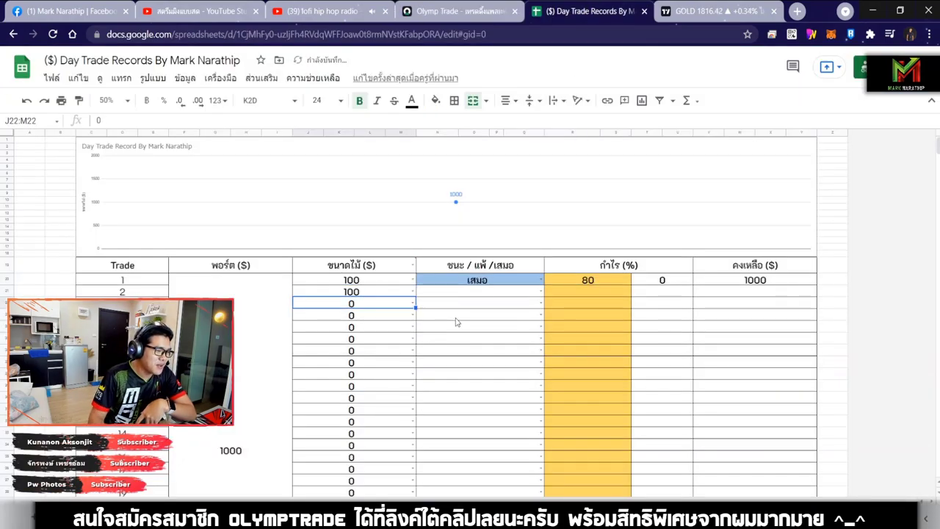
click(472, 296)
Switch to Olymp Trade and place a $100 one-minute down trade (ลง) on EUR/AUD.
click(461, 17)
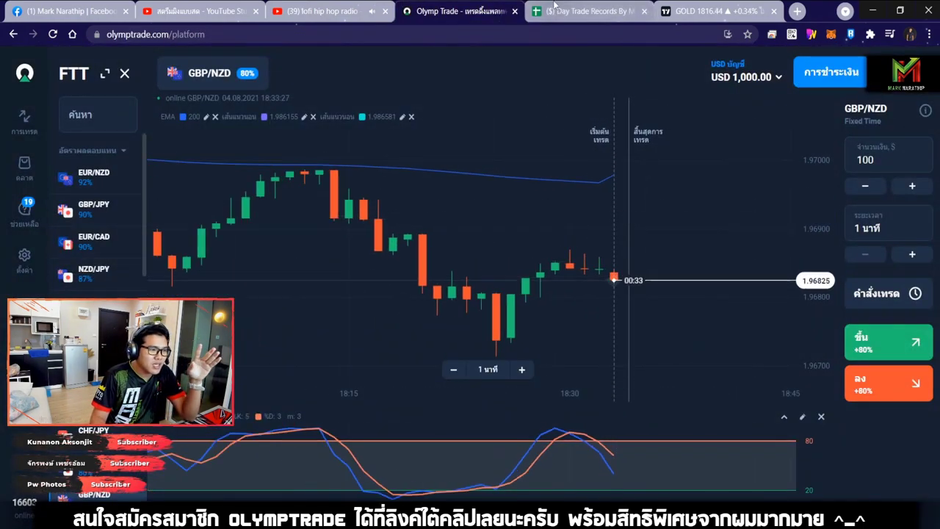
click(554, 9)
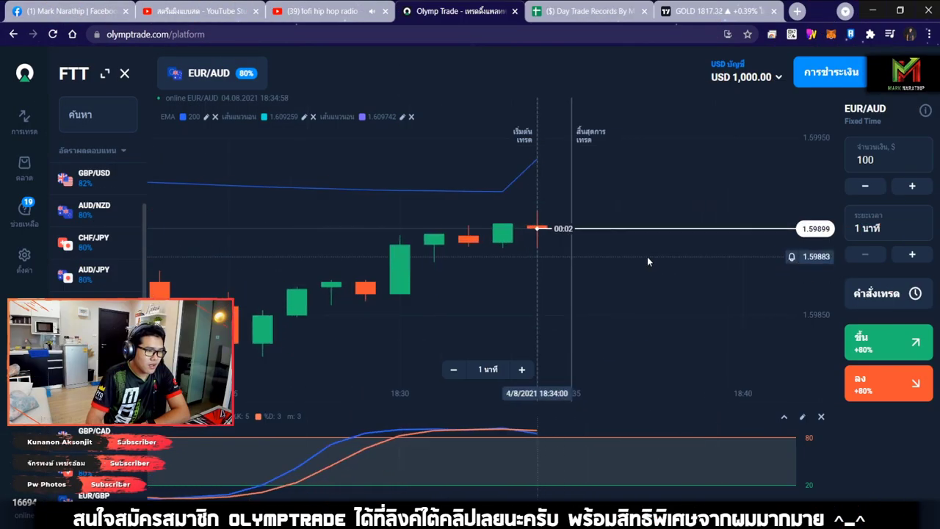
click(878, 393)
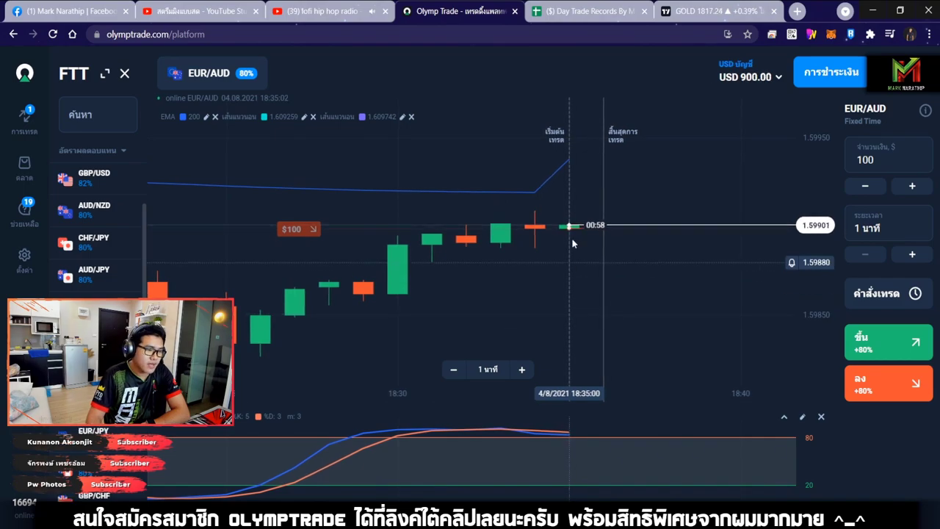
Draw a long falling arrow along the EUR/AUD chart's overall downtrend and remove it.
scroll(548, 230, up, 3)
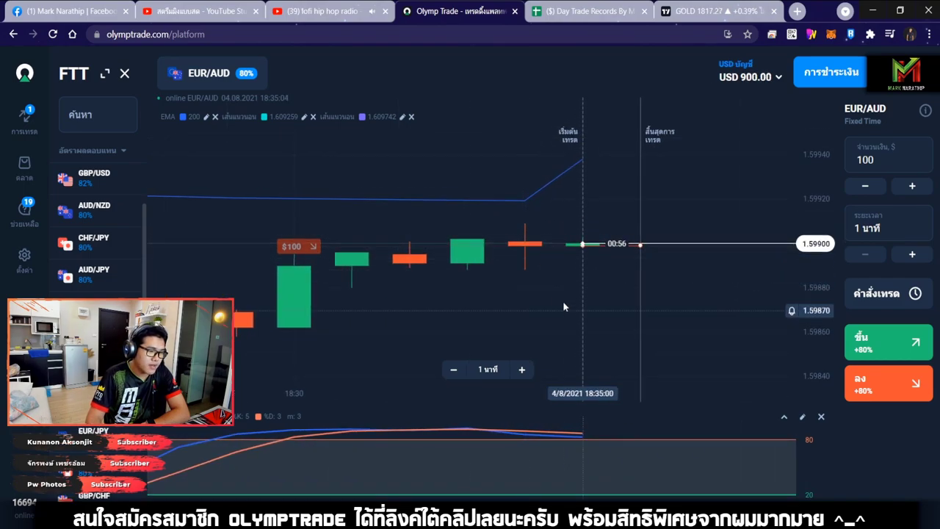
scroll(548, 251, down, 6)
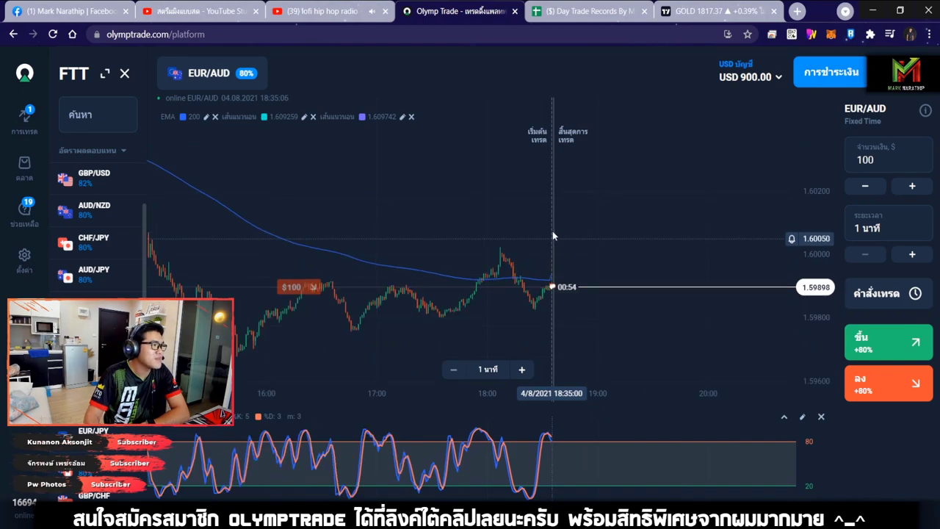
scroll(468, 181, left, 5)
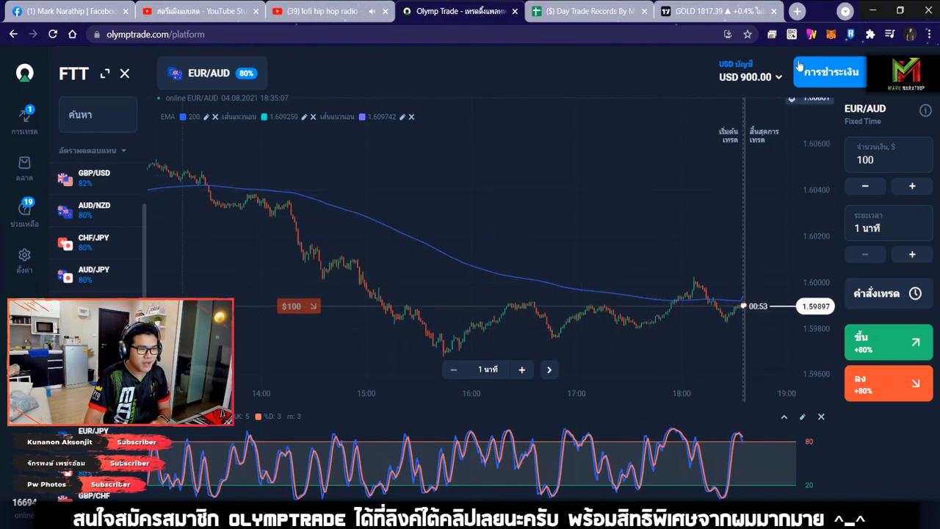
key(alt+w)
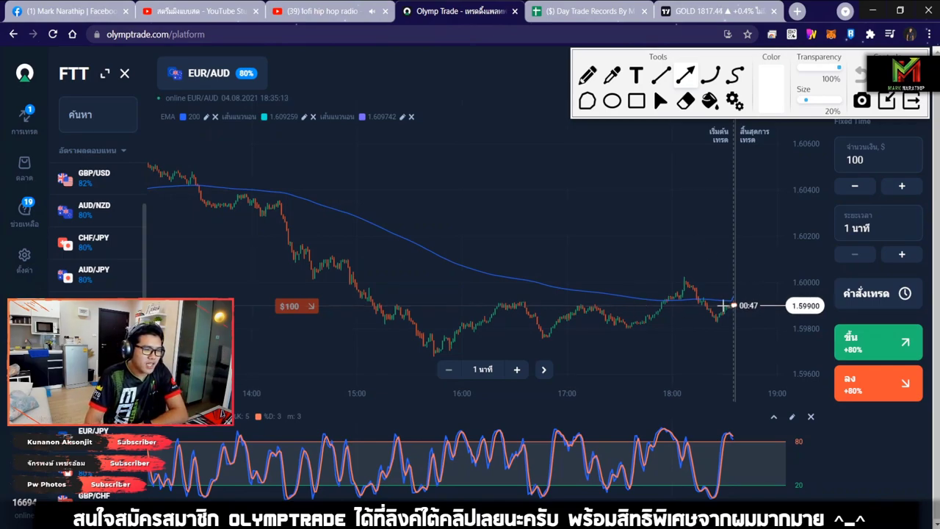
drag(233, 154, 717, 275)
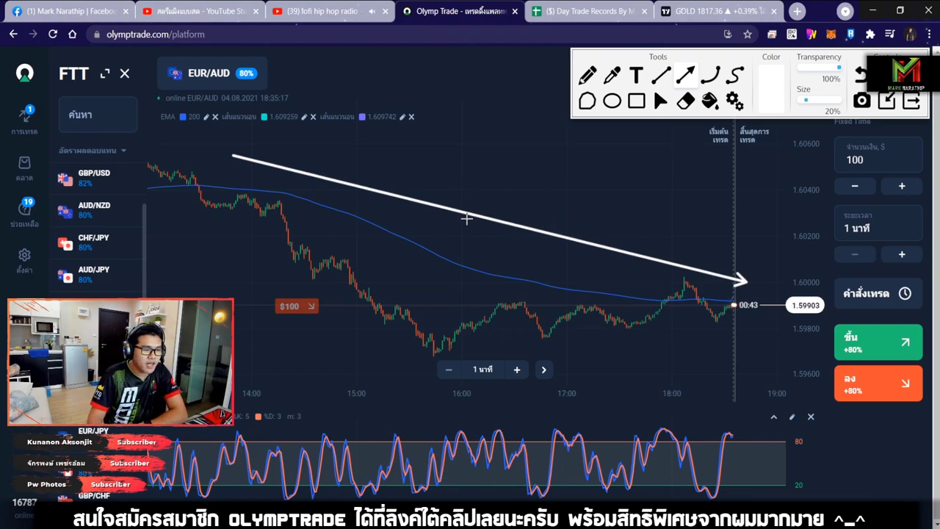
key(Escape)
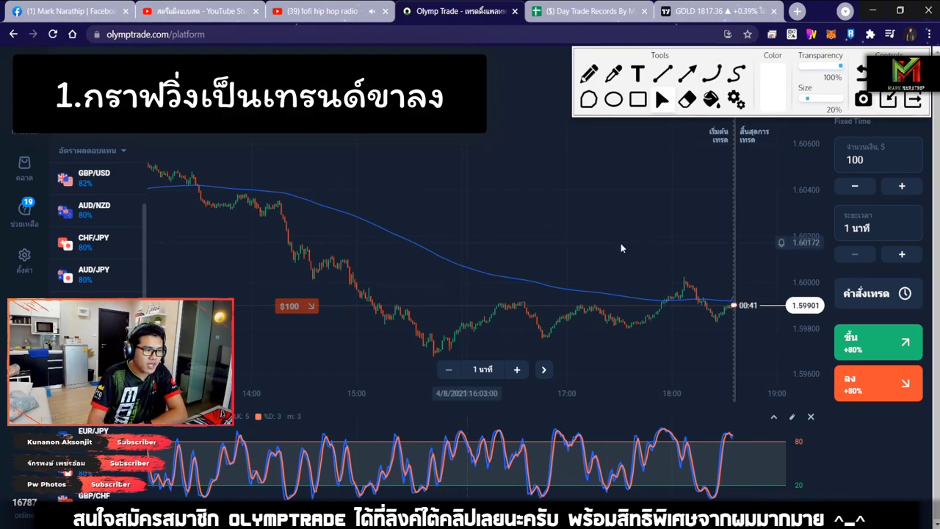
Mark the recent EUR/AUD climb with a rising arrow and the expected reversal with falling arrows, and clear the annotations.
scroll(727, 308, up, 10)
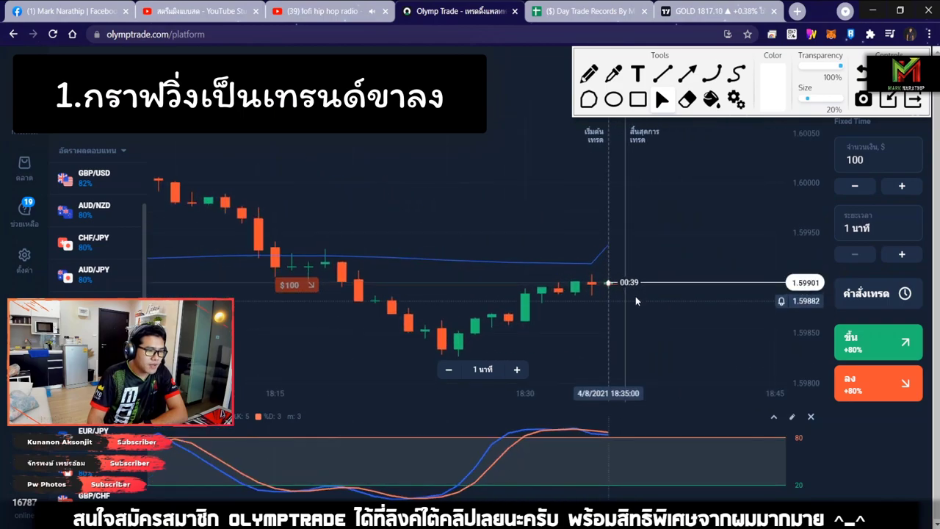
click(687, 73)
drag(583, 143, 743, 288)
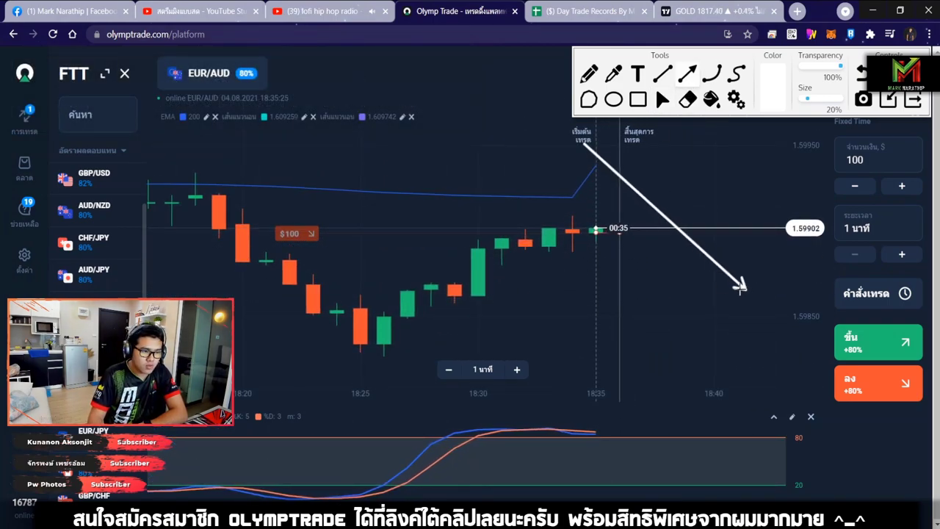
drag(377, 342, 598, 224)
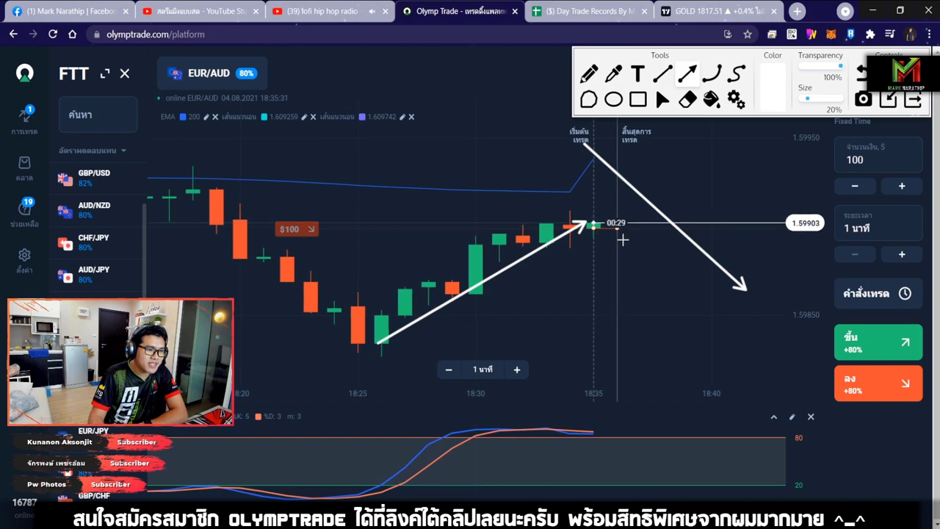
mouse_move(609, 228)
mouse_down()
mouse_move(614, 283)
mouse_move(671, 297)
mouse_up()
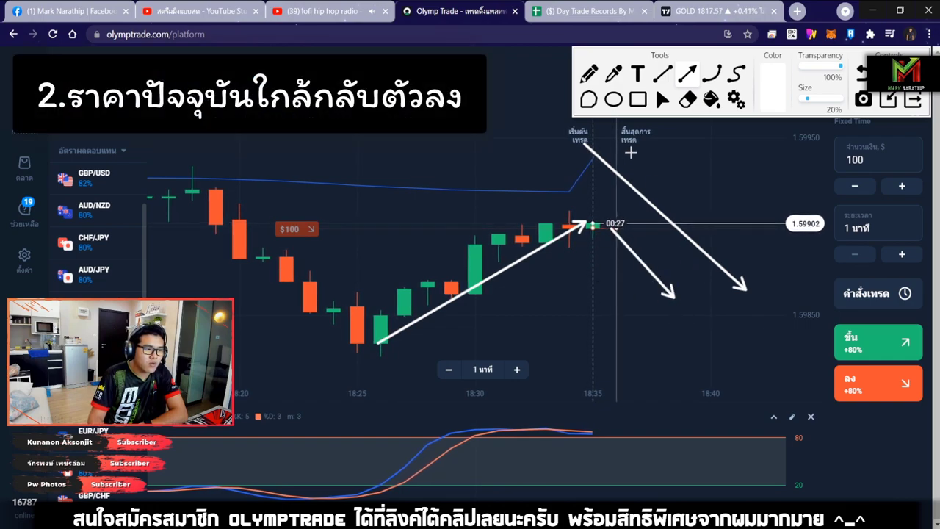
drag(598, 134, 755, 266)
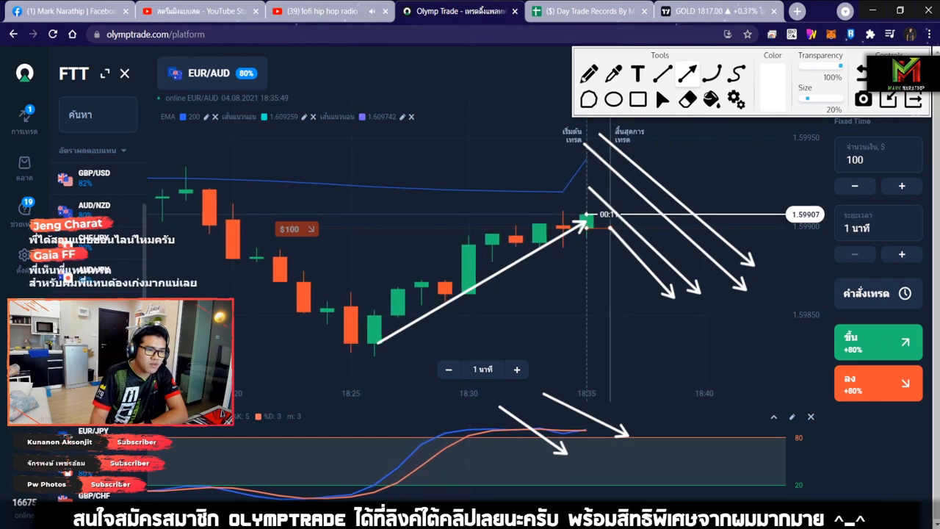
key(Escape)
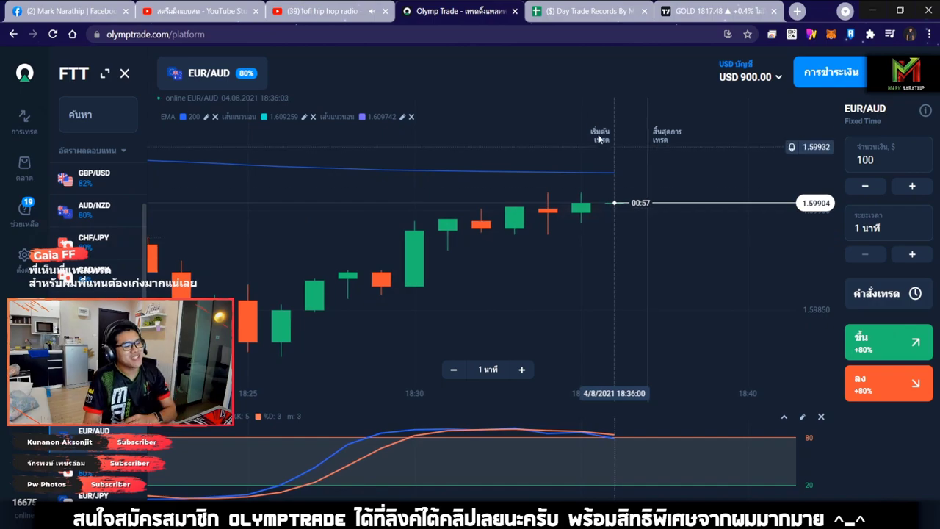
In the Google Sheets trade record, log trade 2's result as แพ้ with a profit rate of 80.
key(ctrl+Tab)
double_click(451, 298)
click(435, 329)
click(582, 296)
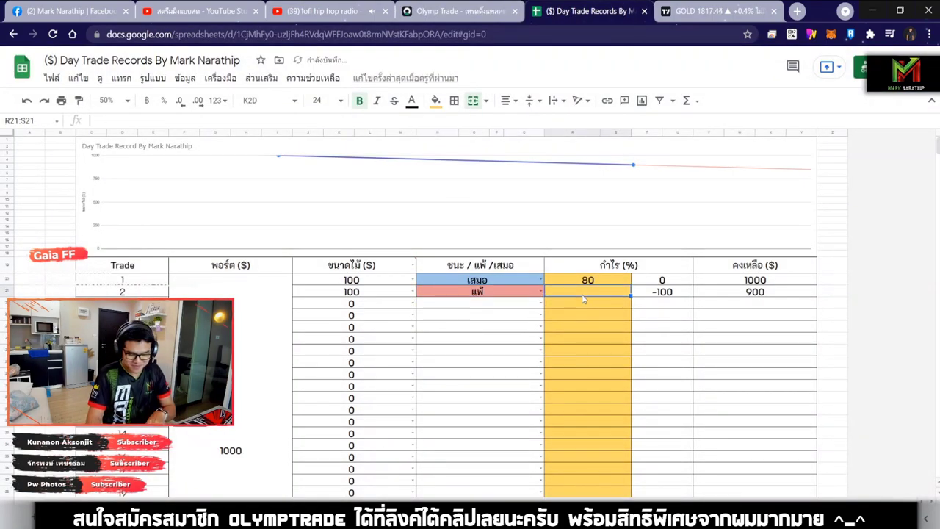
text(80)
key(Return)
In the Google Sheets trade record, set trade 3's size to 250.
click(329, 304)
text(250)
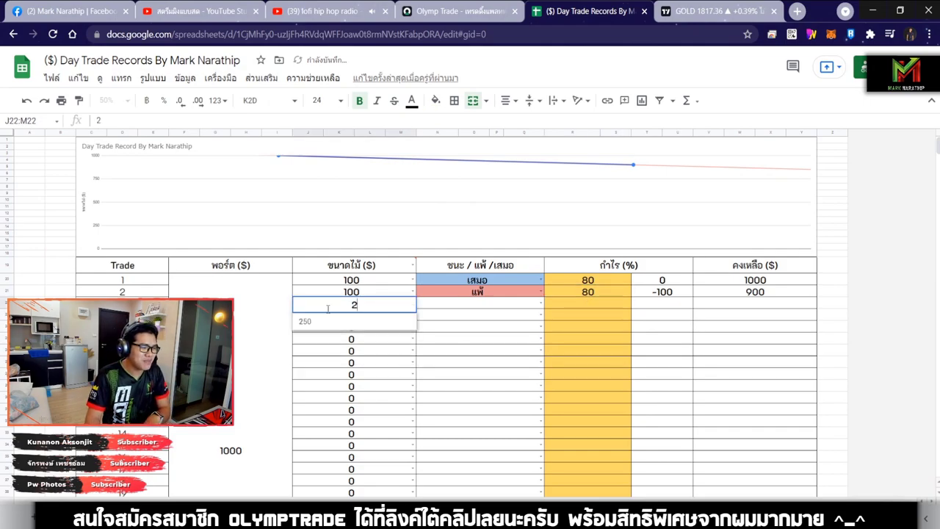
key(Return)
click(517, 297)
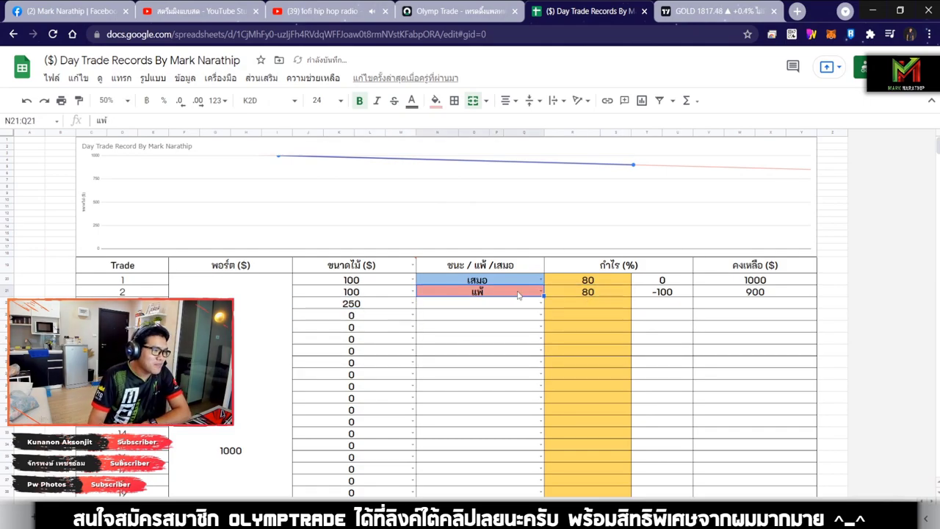
Review the record's overall profit and loss totals, and compare them with the USD account balance in Olymp Trade.
scroll(517, 293, down, 10)
click(591, 283)
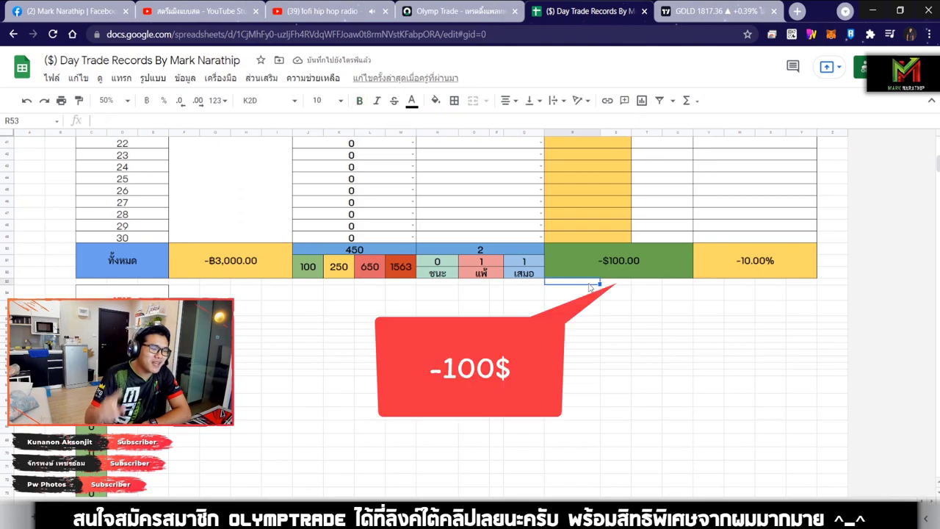
scroll(589, 287, up, 5)
click(459, 11)
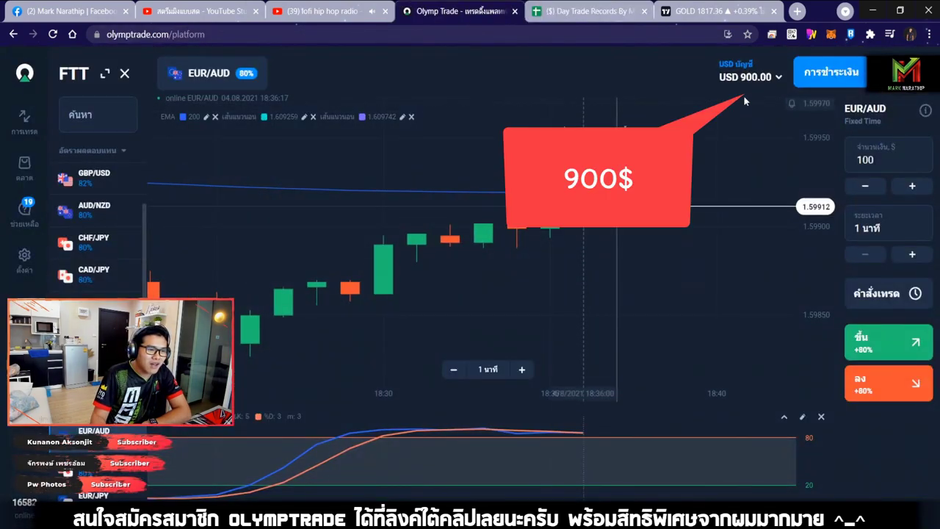
scroll(597, 229, down, 2)
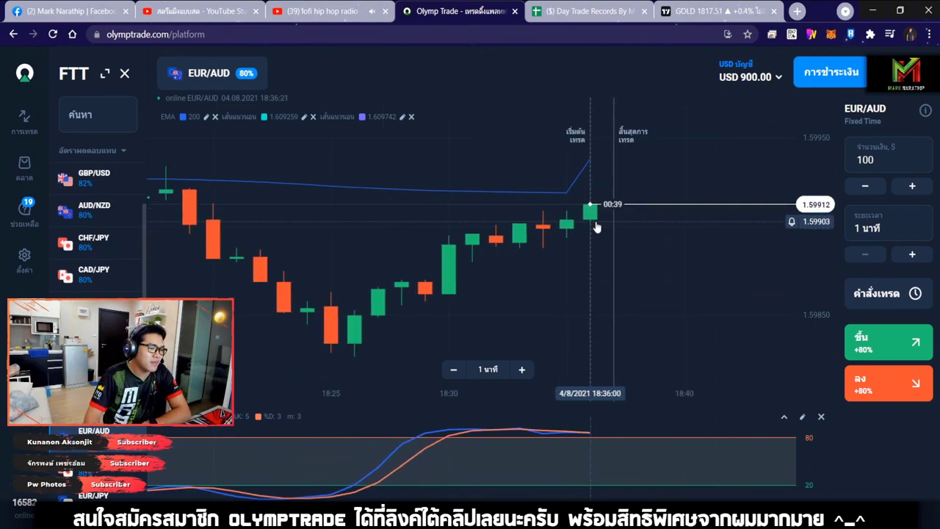
scroll(602, 229, down, 3)
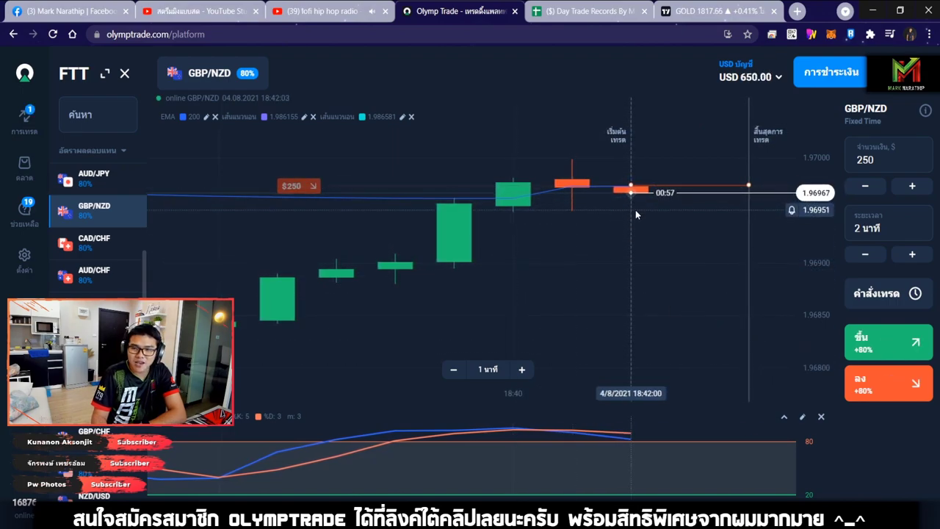
Draw a long falling arrow along the GBP/NZD chart's overall downtrend and erase it.
scroll(661, 212, down, 3)
scroll(650, 206, down, 5)
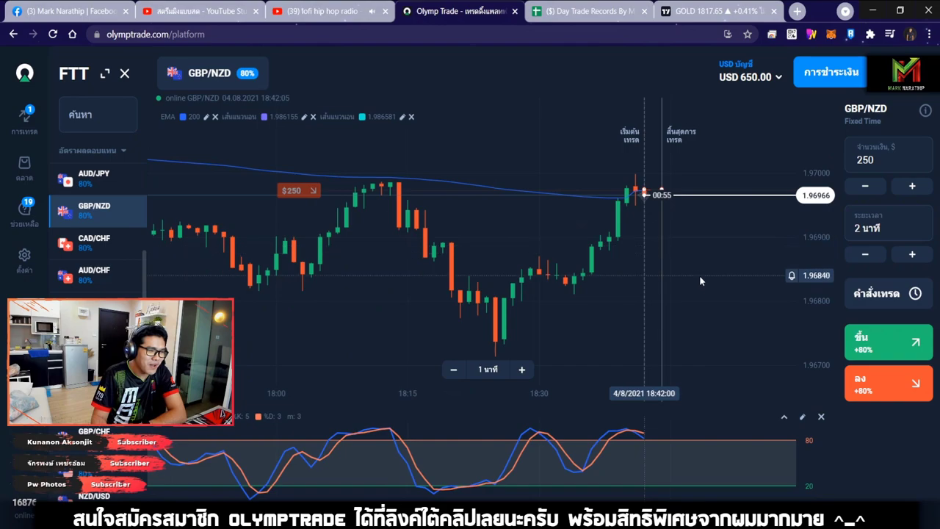
scroll(690, 291, down, 3)
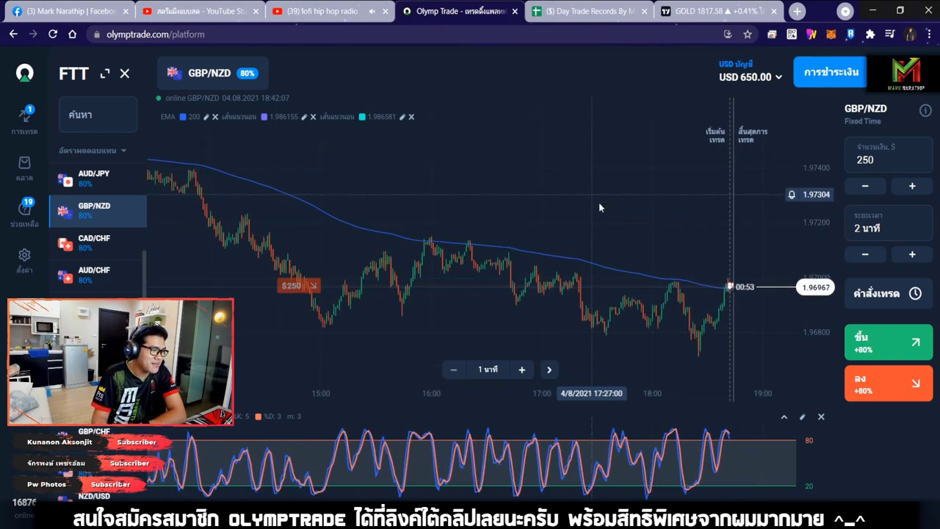
click(811, 35)
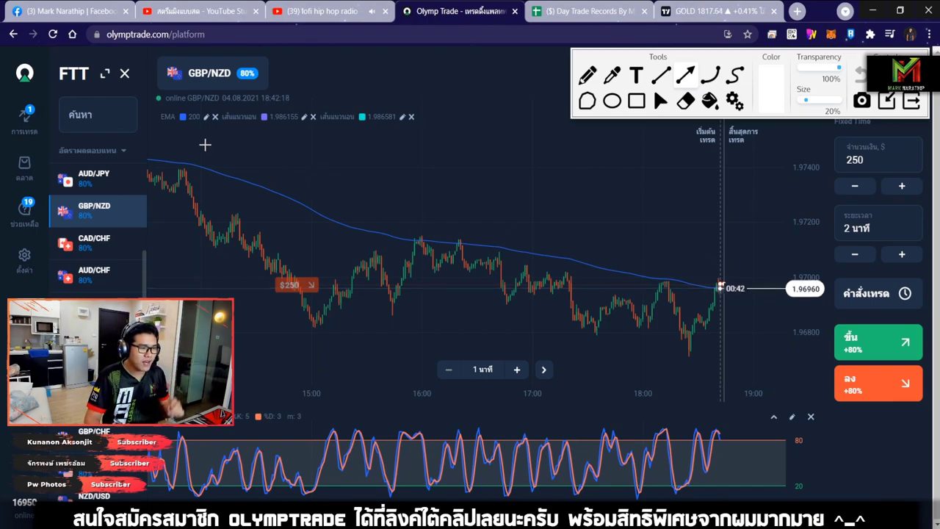
mouse_move(177, 142)
mouse_down()
mouse_move(735, 278)
mouse_move(763, 270)
mouse_up()
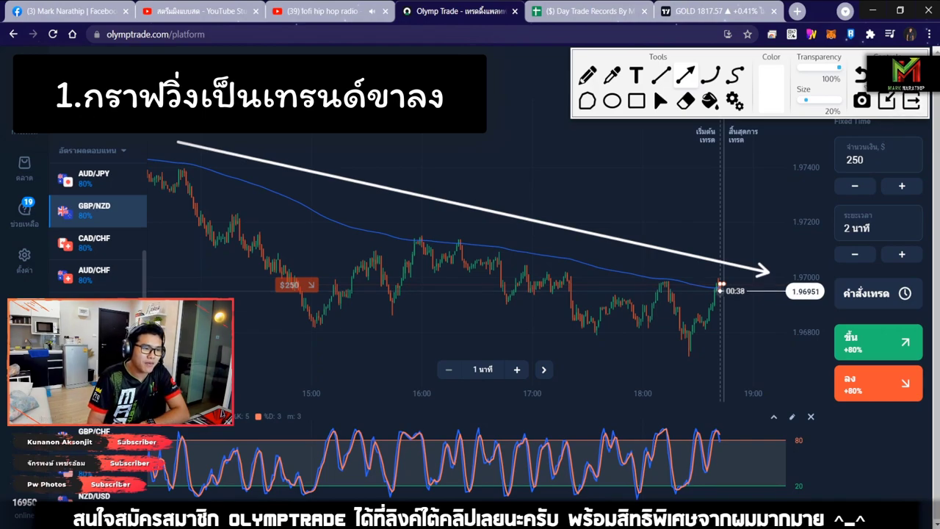
click(685, 100)
Mark the recent GBP/NZD climb with a rising arrow and the expected reversal with three falling arrows.
scroll(667, 258, up, 3)
click(685, 74)
drag(646, 151, 784, 342)
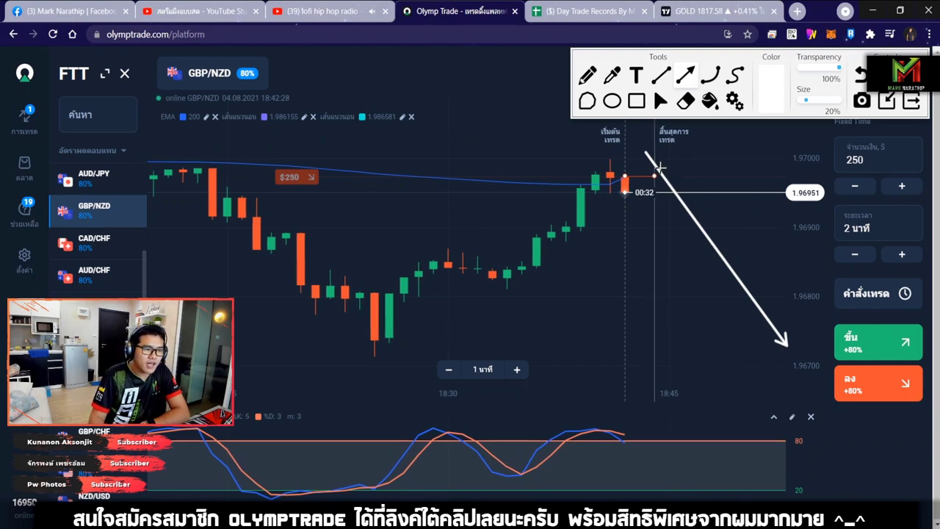
drag(378, 342, 606, 174)
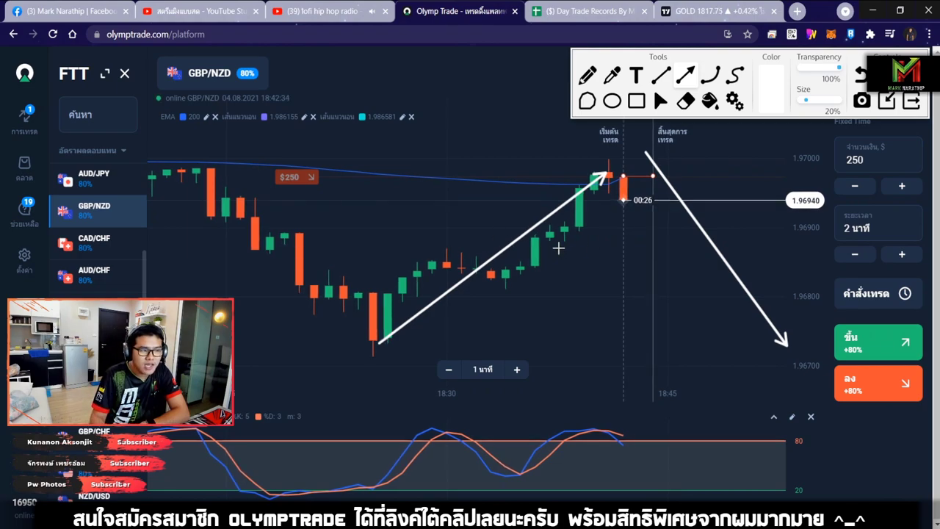
drag(628, 179, 724, 339)
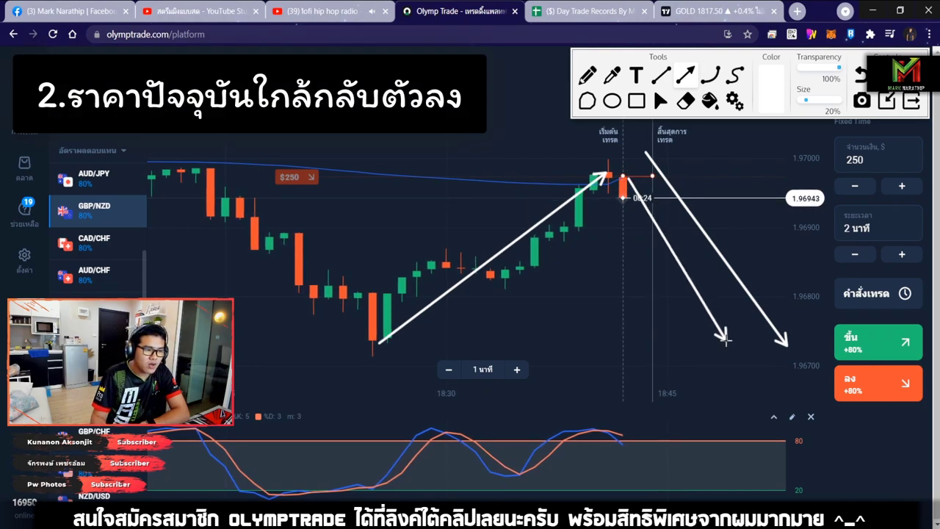
drag(666, 142, 800, 310)
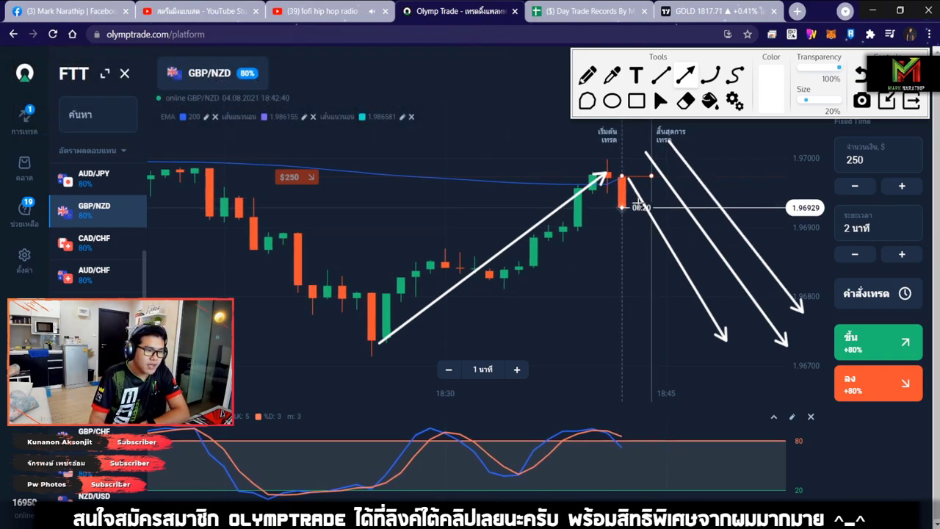
Add more rising and falling arrows around the GBP/NZD reversal, mark the stochastic's downward cross with falling arrows, and clear the annotations.
drag(431, 338, 608, 203)
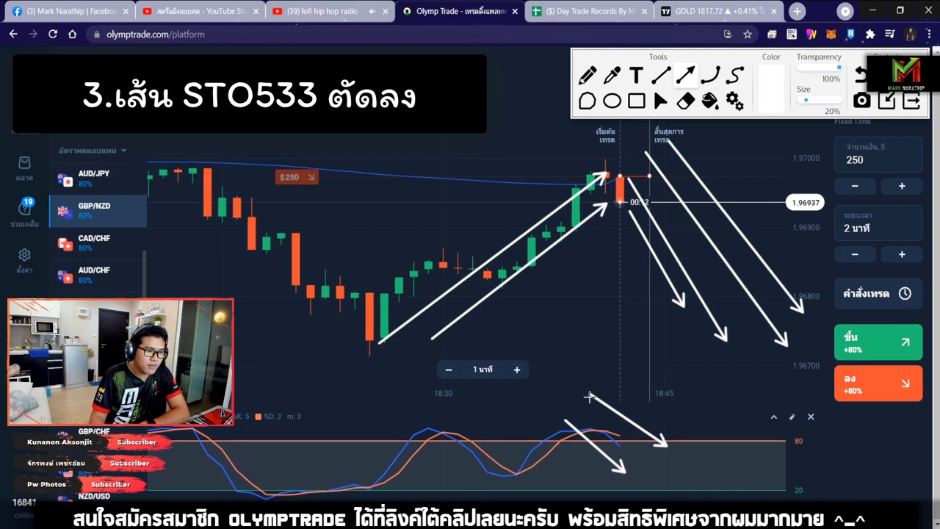
drag(487, 331, 613, 224)
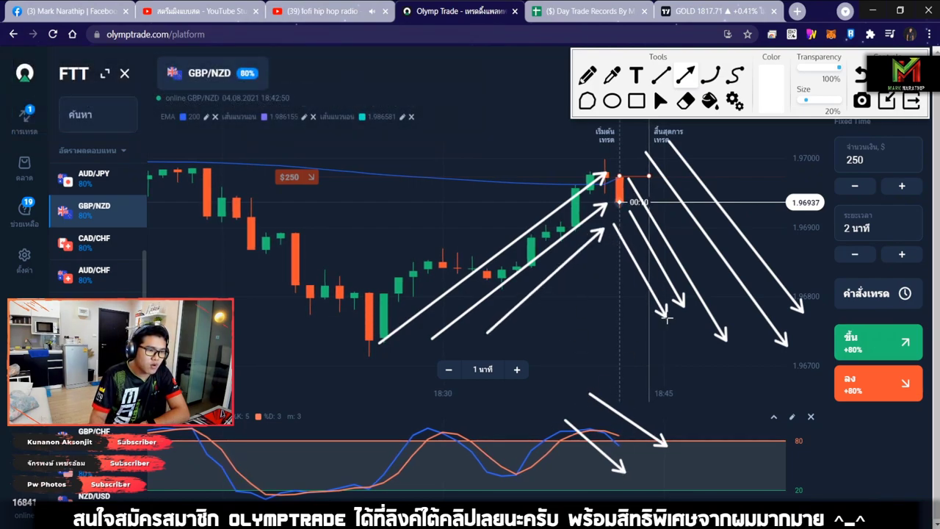
drag(485, 82, 566, 149)
drag(475, 99, 523, 136)
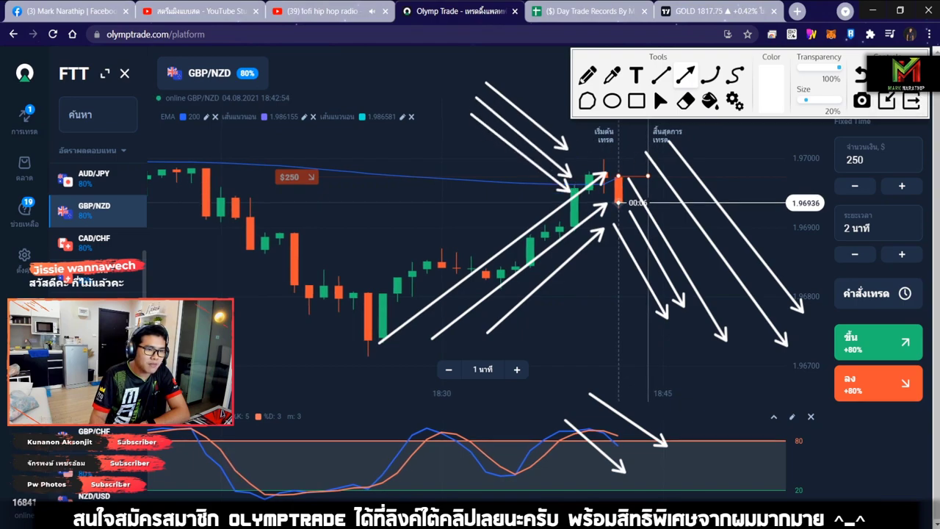
key(Escape)
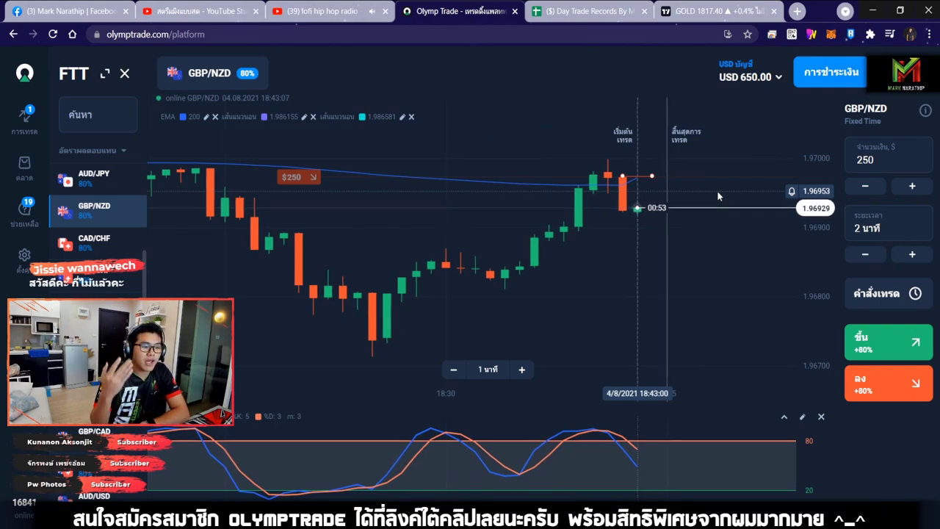
Follow the open $250 GBP/NZD down trade on the one-minute chart until it expires.
scroll(639, 226, up, 2)
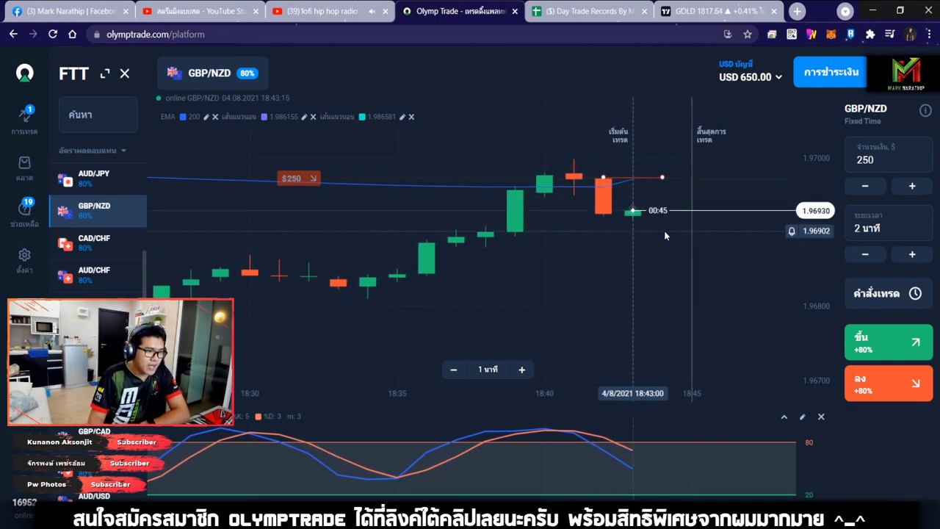
scroll(664, 230, up, 1)
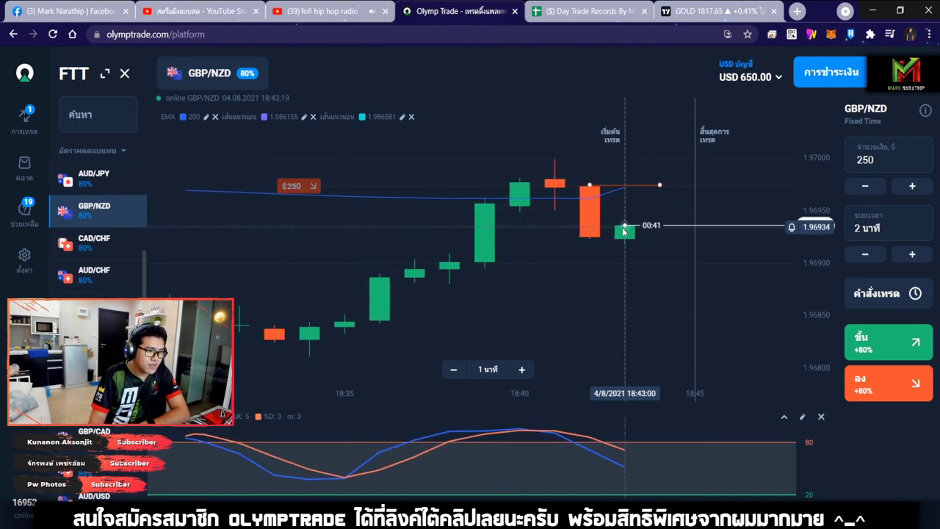
scroll(624, 227, down, 1)
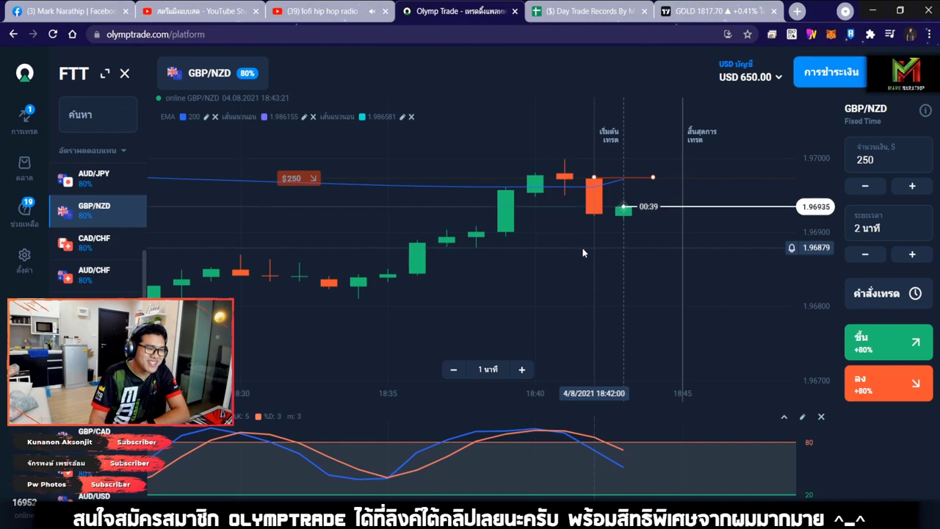
scroll(631, 257, up, 1)
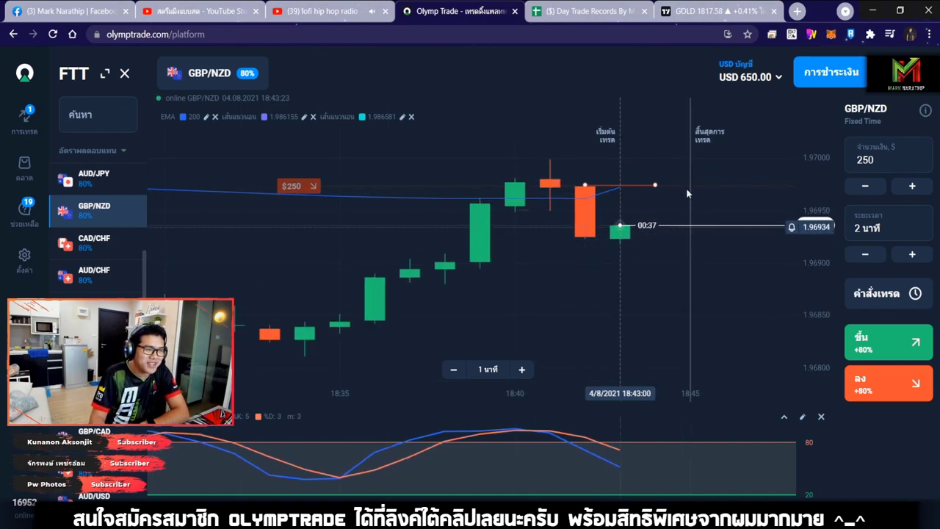
scroll(668, 219, up, 1)
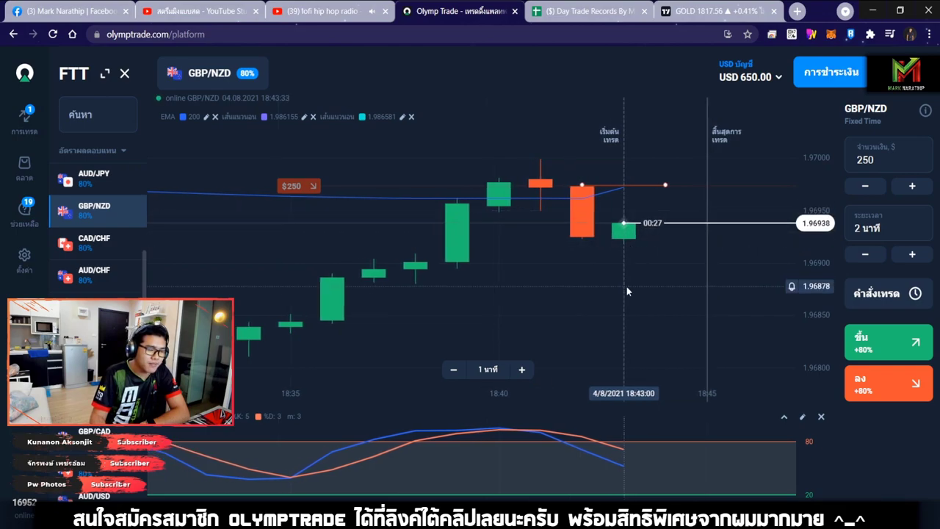
scroll(626, 286, up, 2)
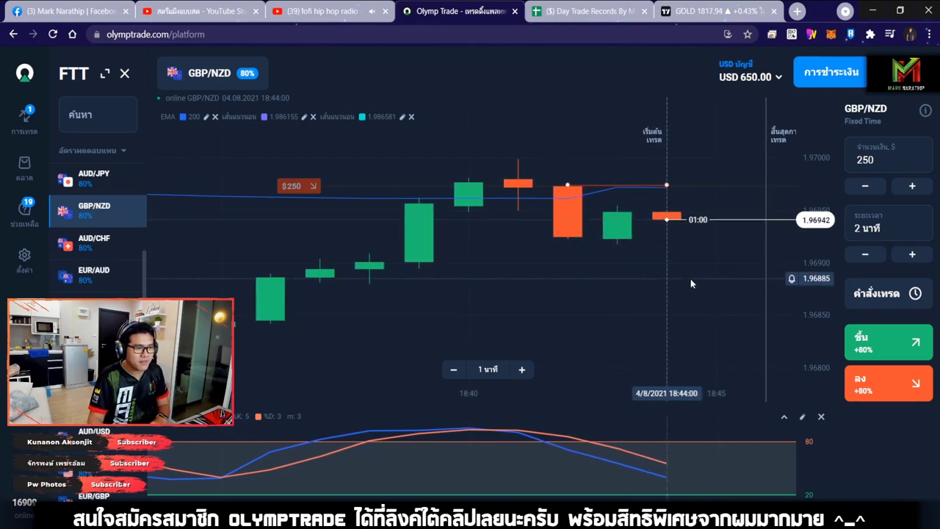
Switch to the Google Sheets trade record and log trade 3's result as ชนะ with a profit rate of 80.
click(562, 13)
click(491, 304)
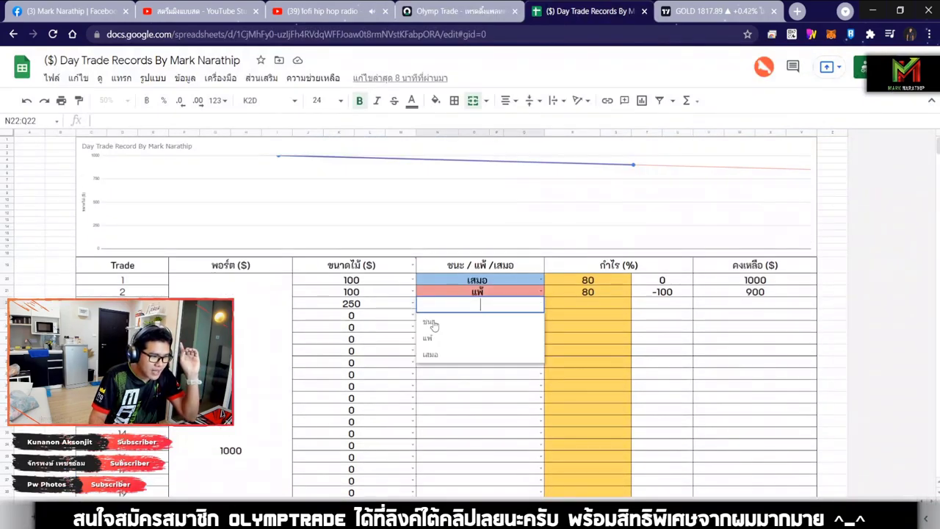
click(433, 321)
click(566, 305)
text(80)
key(Return)
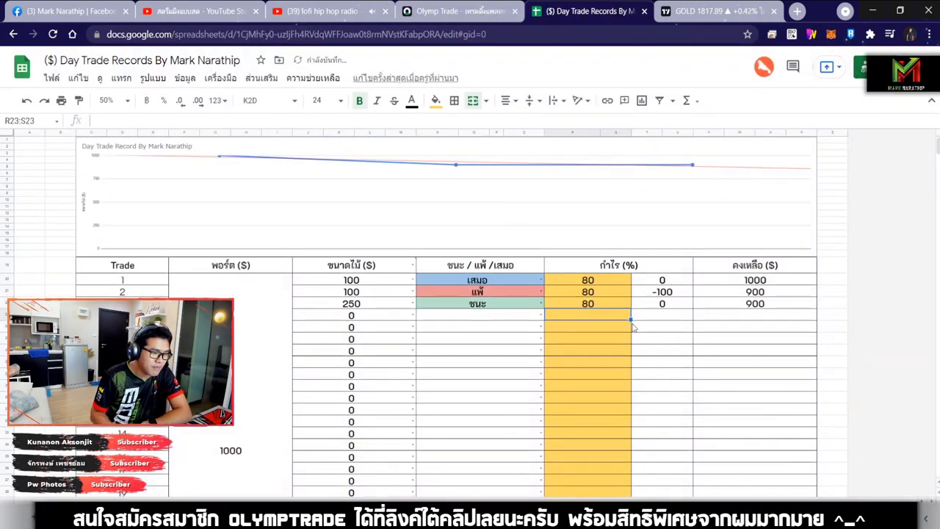
Compare the record's total profit with the USD account balance in Olymp Trade.
scroll(565, 249, down, 5)
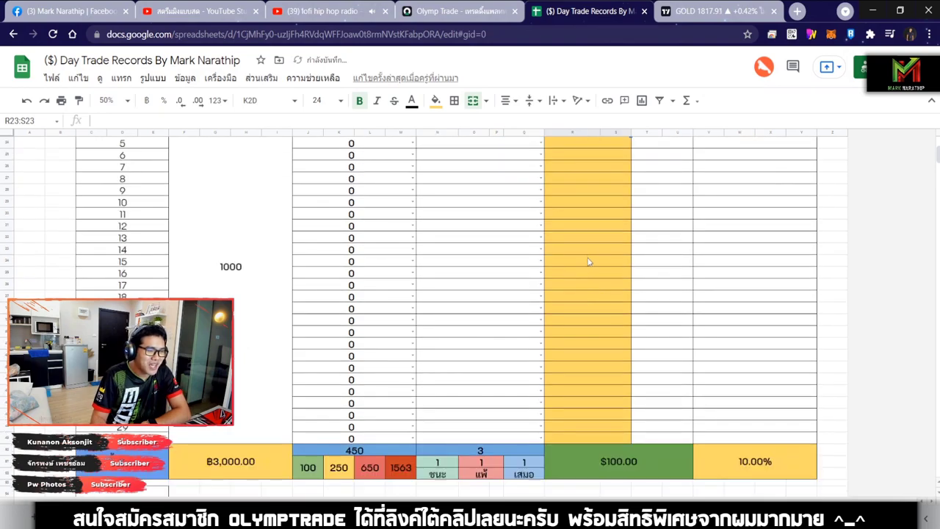
click(447, 11)
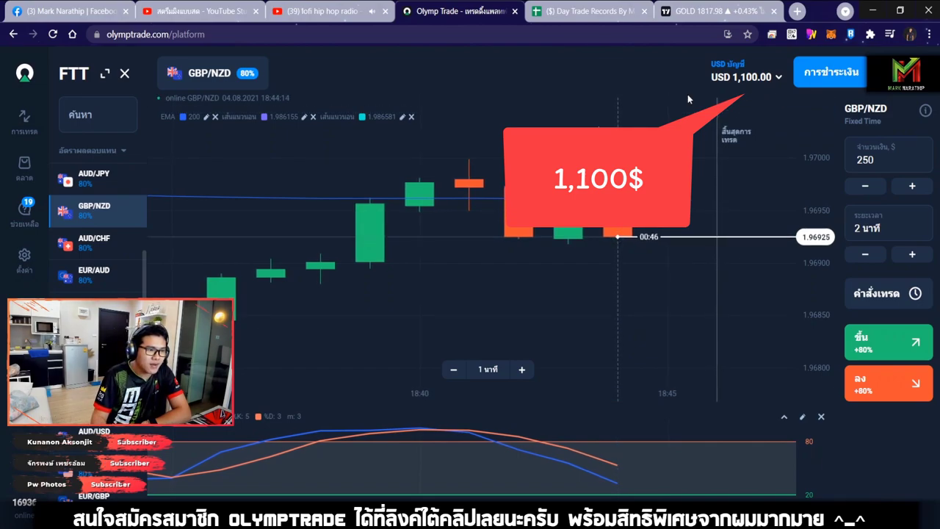
click(583, 11)
scroll(637, 224, down, 2)
click(638, 220)
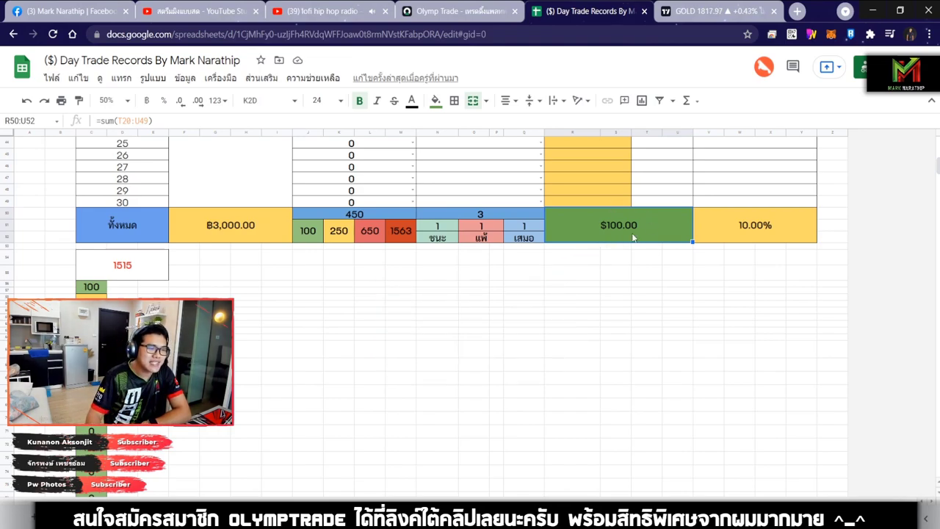
Set trade 4's size to 100 in the trade record and check the totals row.
scroll(578, 272, up, 5)
click(350, 179)
text(100)
key(Return)
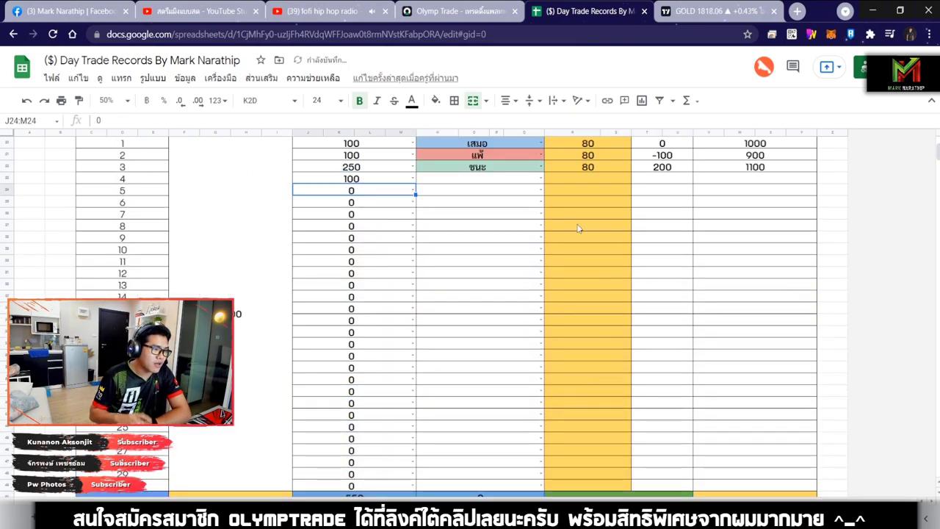
scroll(578, 230, down, 3)
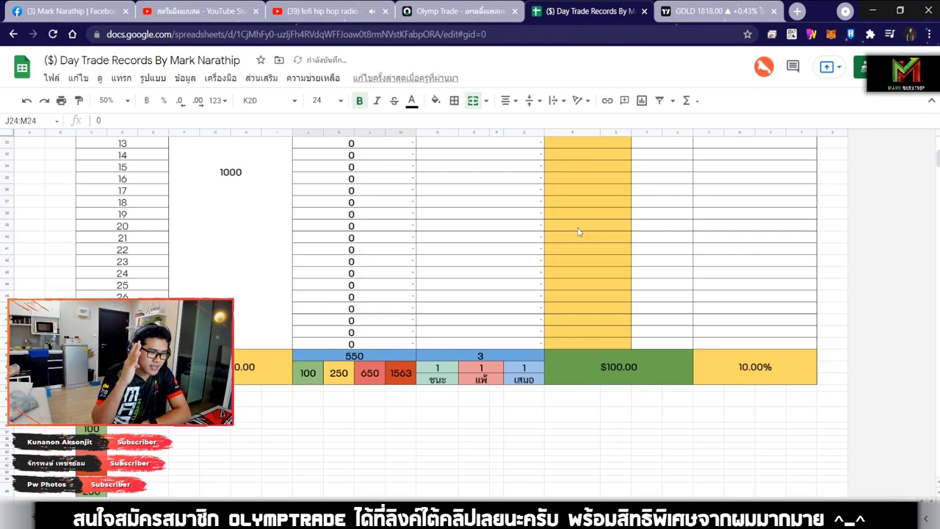
scroll(565, 236, up, 1)
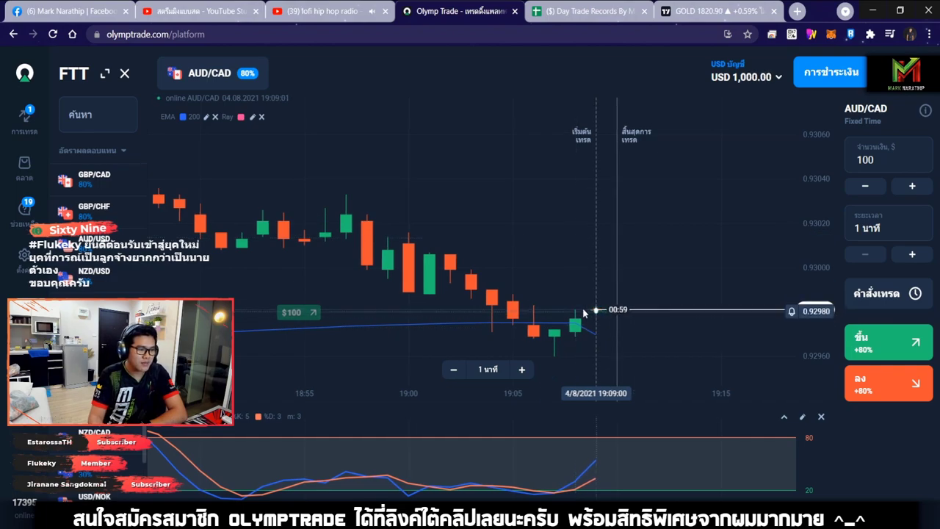
Draw a long rising arrow beneath the AUD/CAD uptrend on the zoomed-out one-minute chart, and clear it.
scroll(602, 315, down, 5)
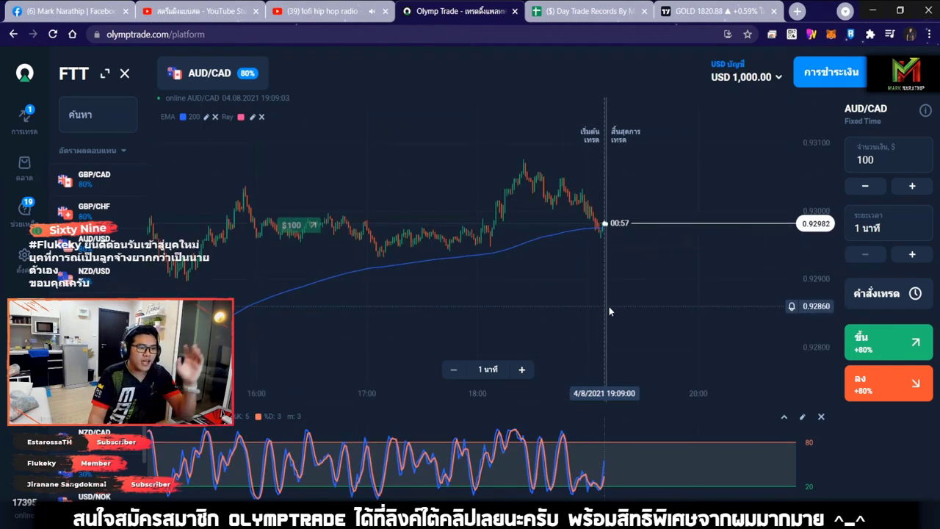
click(589, 11)
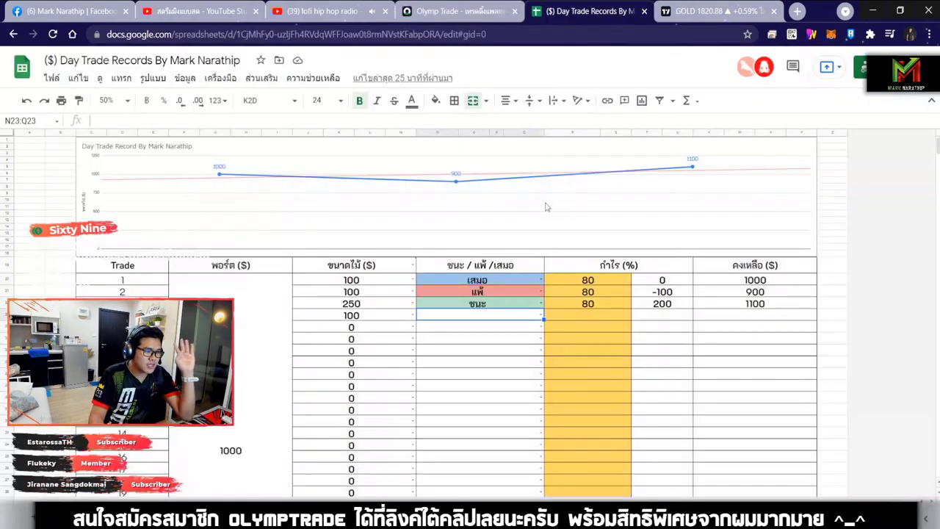
click(463, 11)
drag(606, 253, 694, 239)
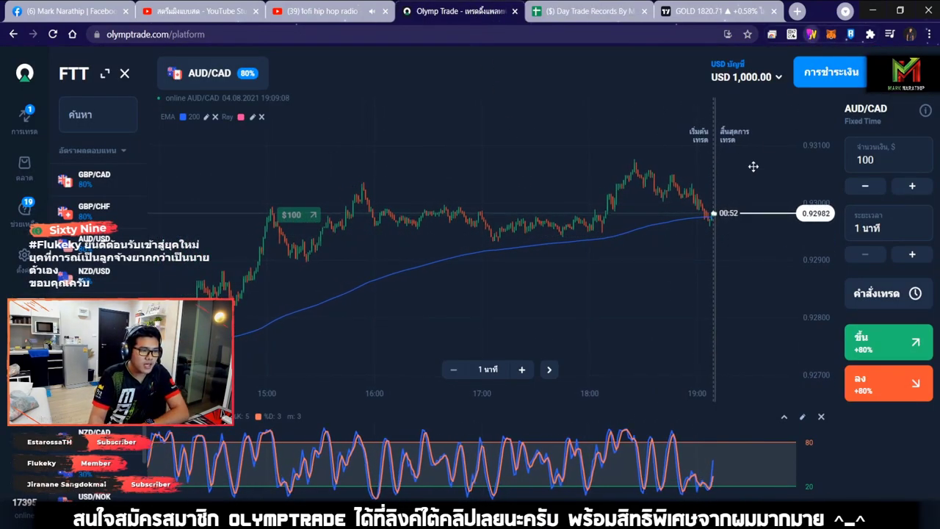
key(alt+shift+d)
drag(253, 350, 770, 218)
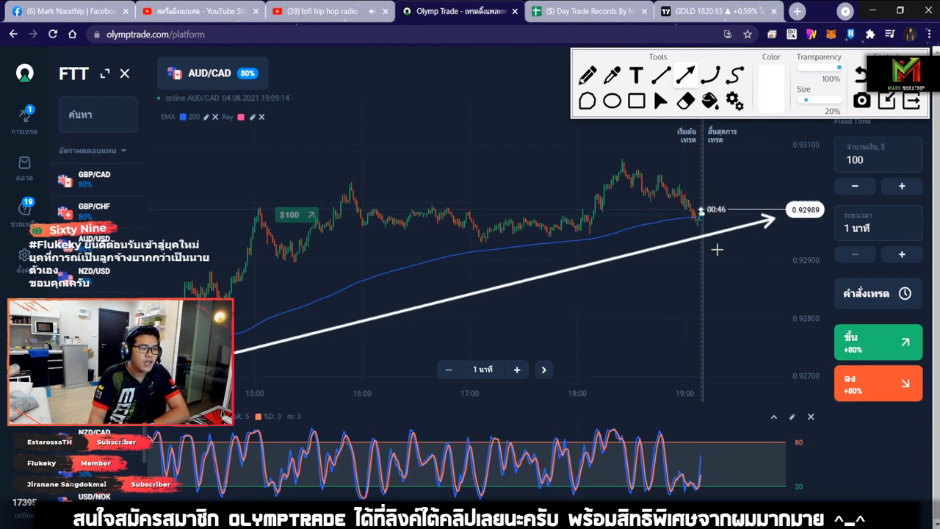
click(667, 108)
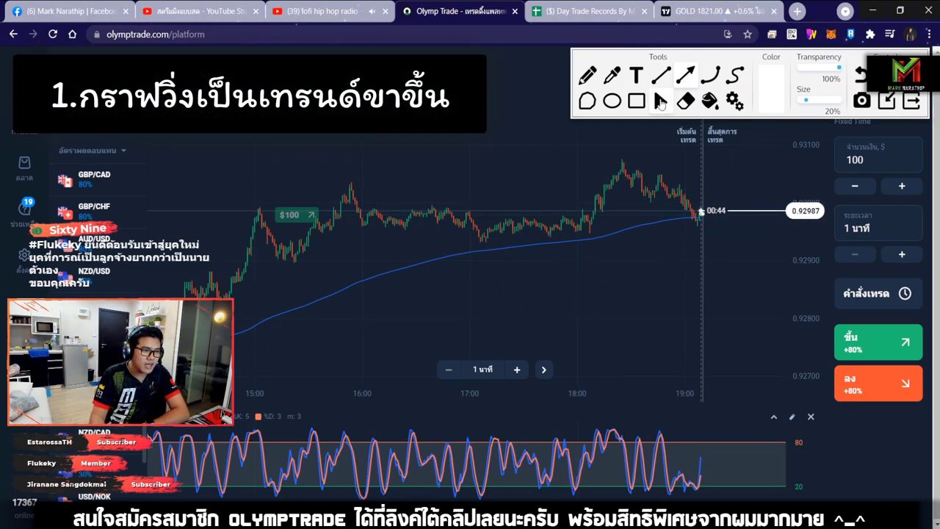
Mark the AUD/CAD pullback with a falling arrow, add rising arrows beside the current price and along the Stochastic crossover, and exit drawing mode.
scroll(711, 210, up, 5)
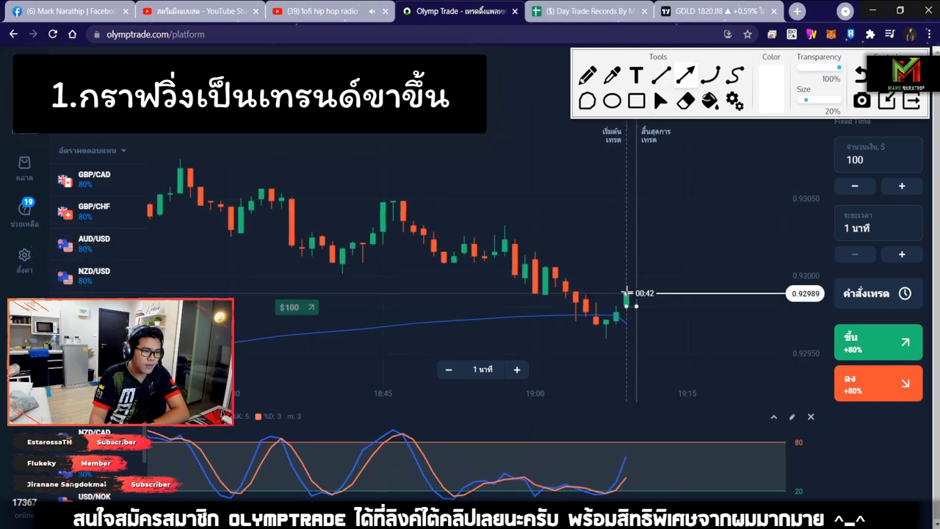
drag(675, 356, 764, 156)
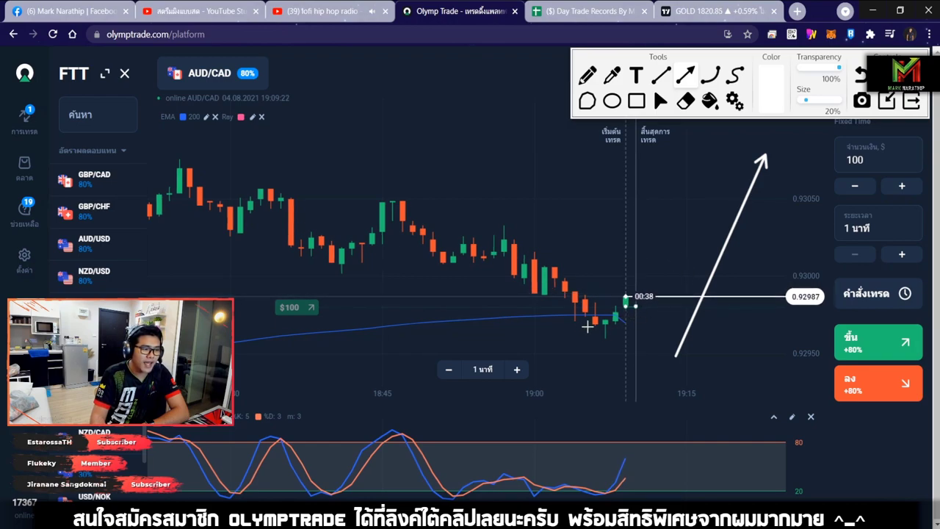
mouse_move(234, 171)
mouse_down()
mouse_move(562, 277)
mouse_move(598, 315)
mouse_up()
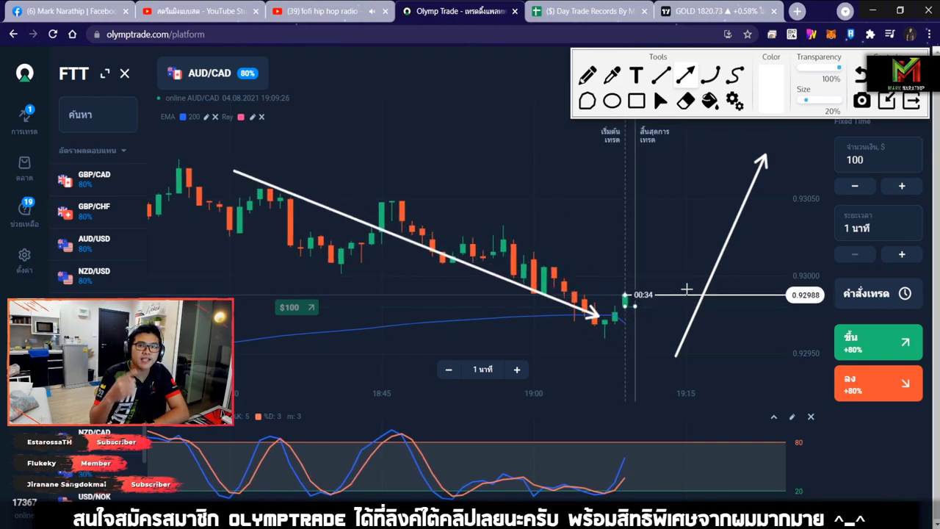
drag(635, 342, 736, 139)
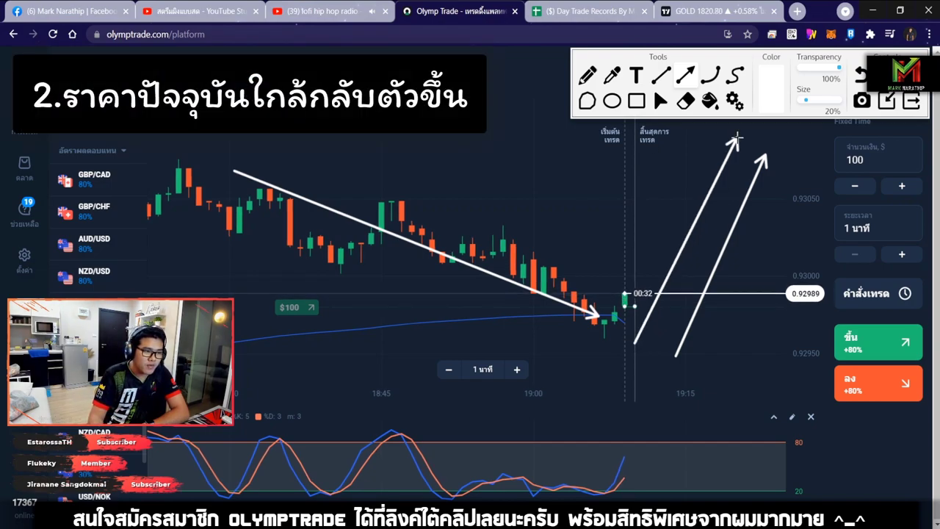
mouse_move(703, 371)
mouse_down()
mouse_move(751, 292)
mouse_move(790, 183)
mouse_up()
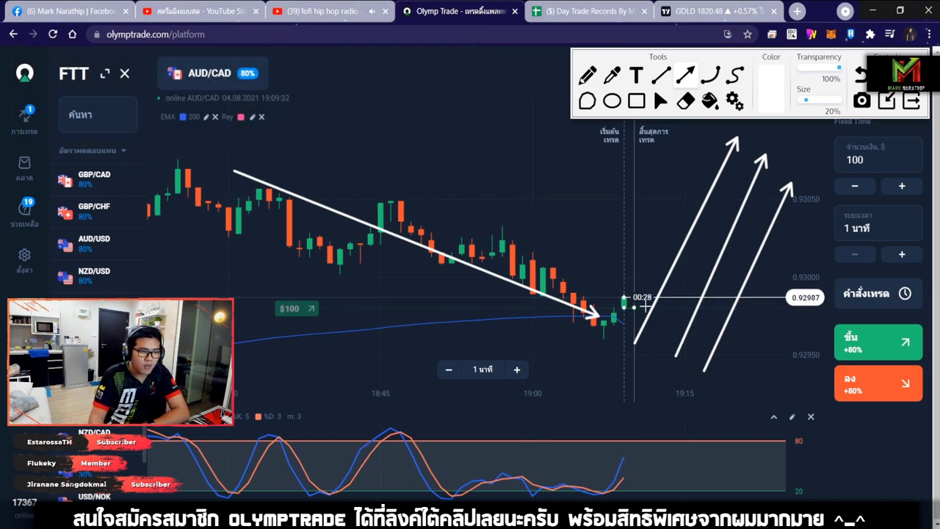
drag(732, 201, 740, 167)
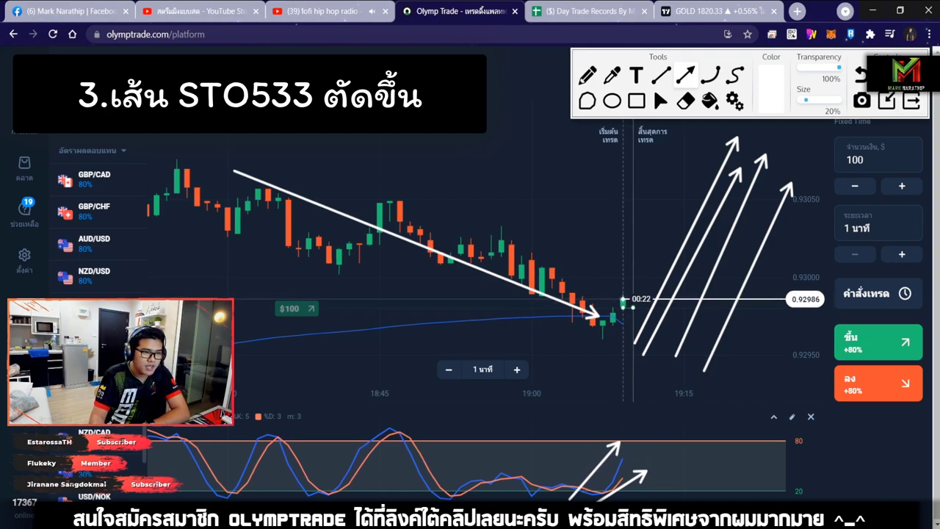
key(Escape)
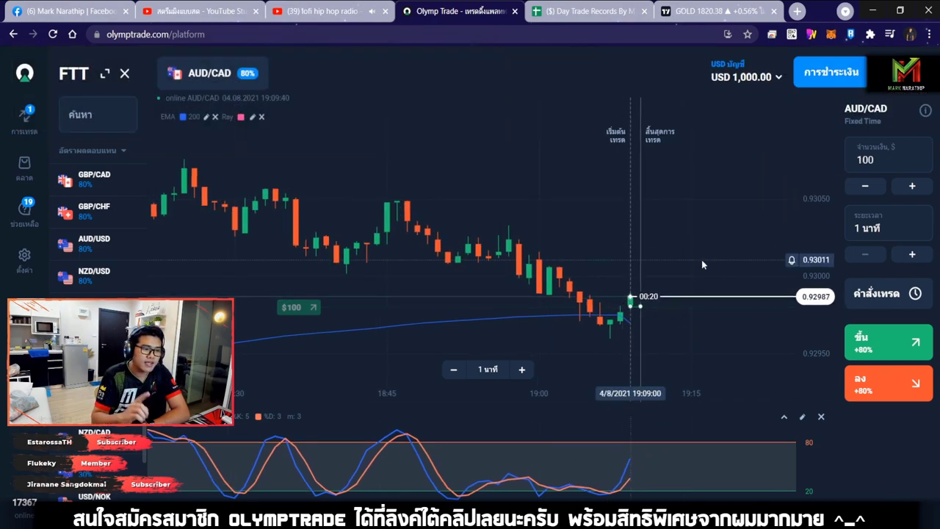
Follow the $100 AUD/CAD trade until it expires, and log trade 4 in the Google Sheets record as ชนะ with a profit rate of 80.
scroll(701, 259, up, 2)
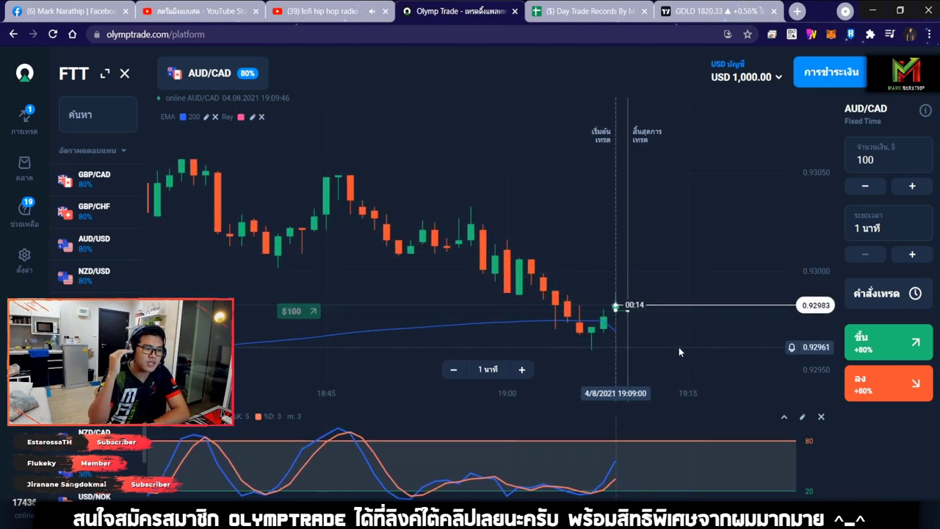
scroll(679, 352, up, 2)
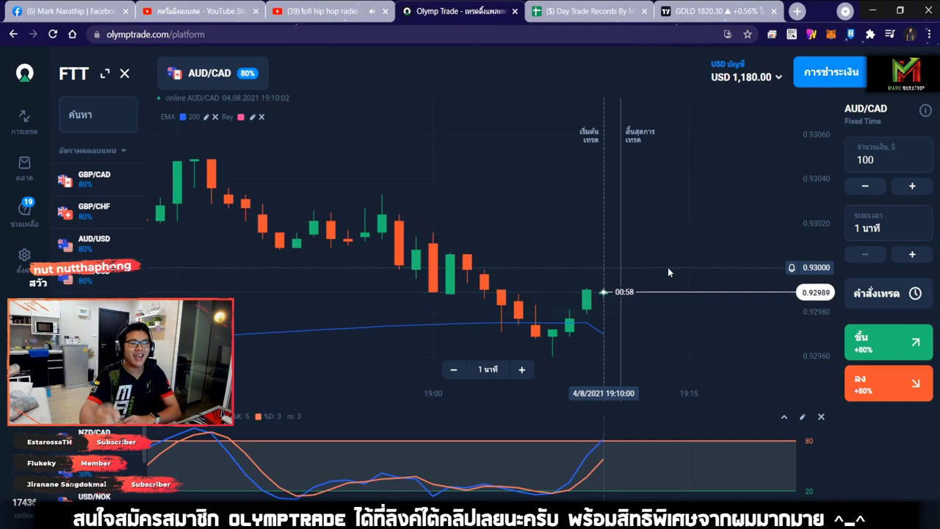
key(ctrl+Tab)
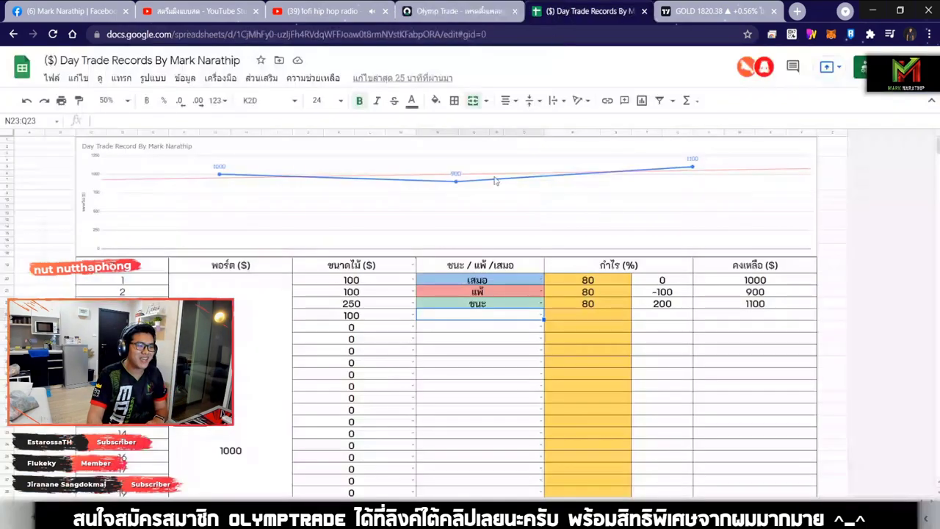
double_click(455, 319)
click(448, 335)
click(597, 318)
text(80)
key(Return)
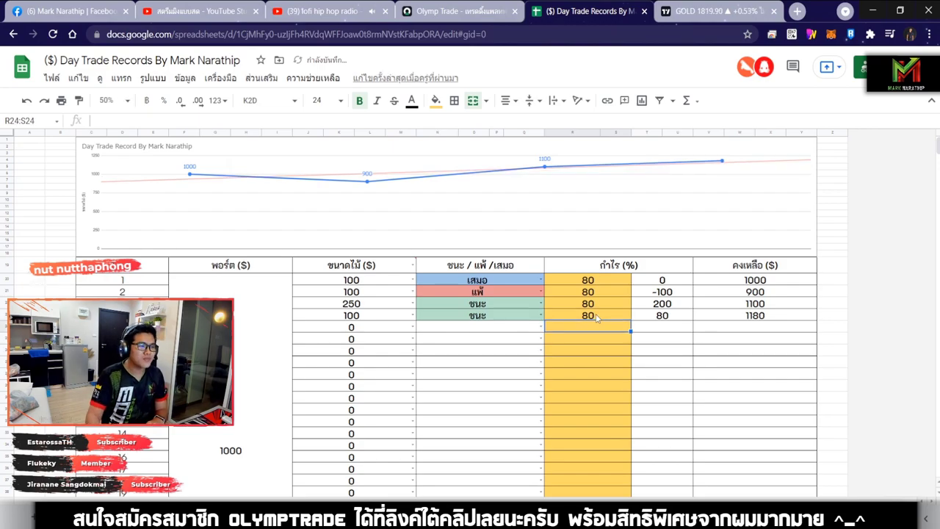
Compare the trade record's total profit with the USD account balance in Olymp Trade.
scroll(603, 303, down, 5)
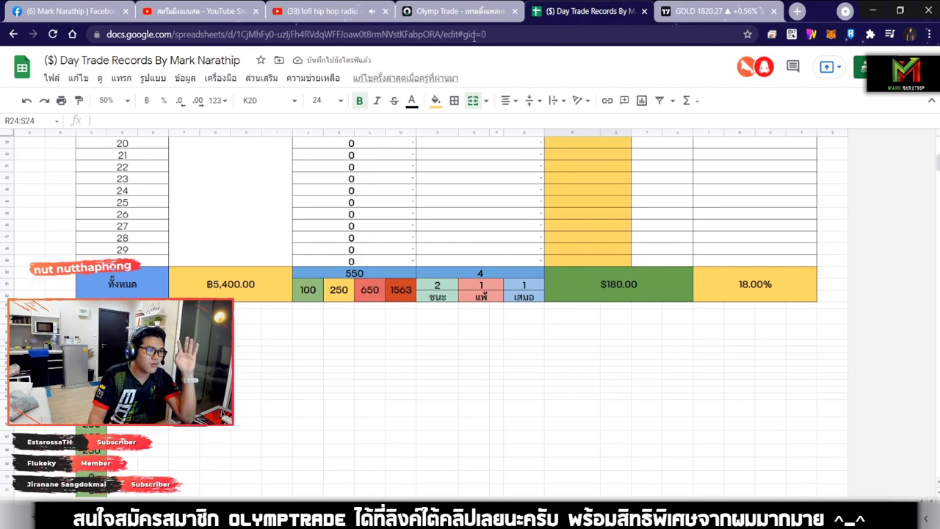
click(455, 11)
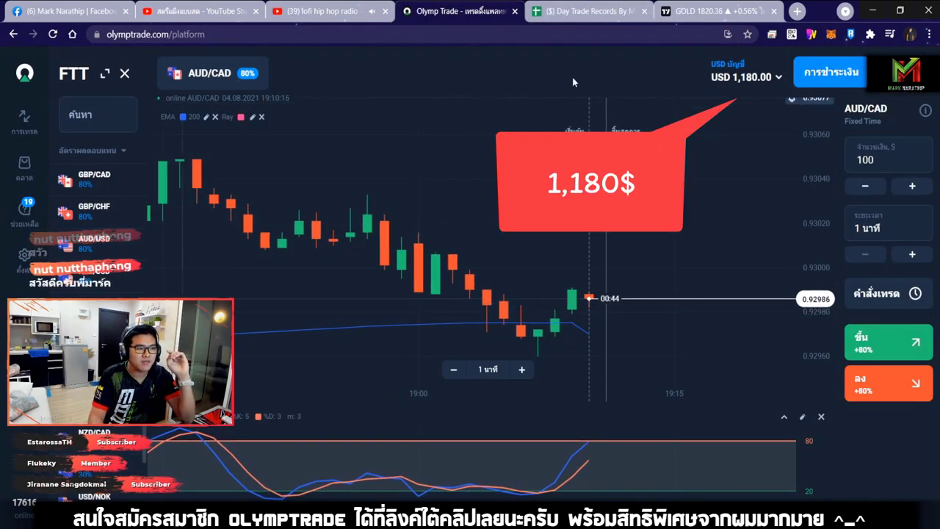
click(577, 14)
click(609, 298)
scroll(619, 303, down, 1)
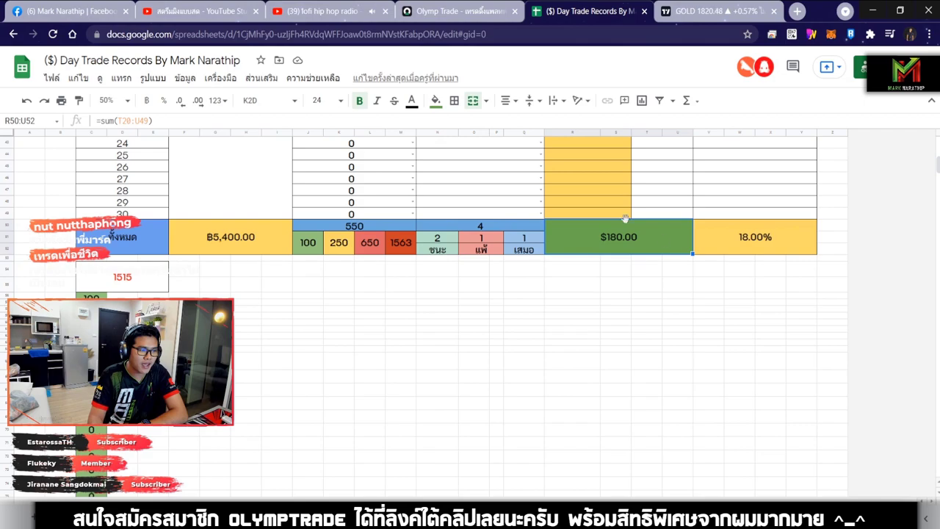
scroll(697, 330, up, 10)
scroll(636, 267, down, 10)
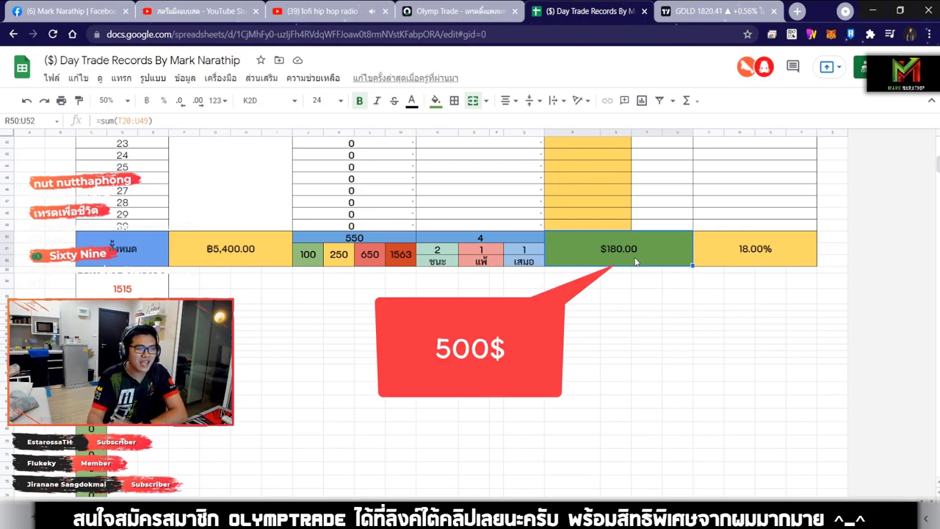
Set trade 5's size to 100 in the trade record and select its result cell.
scroll(604, 321, up, 5)
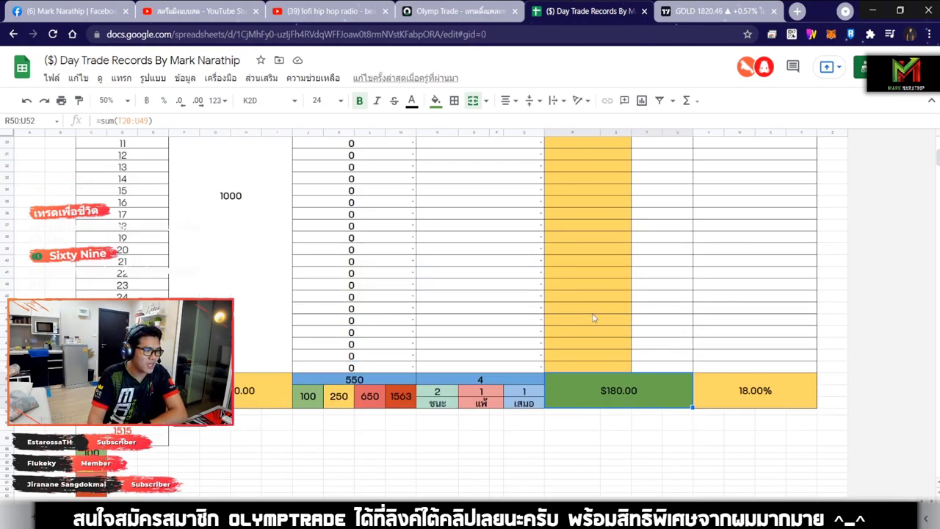
click(361, 218)
text(100)
key(Return)
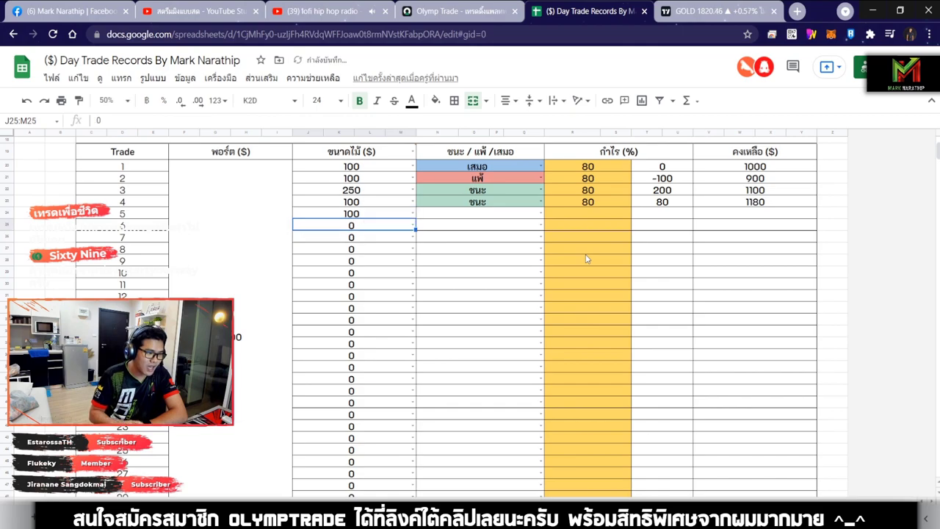
click(495, 214)
scroll(601, 304, up, 3)
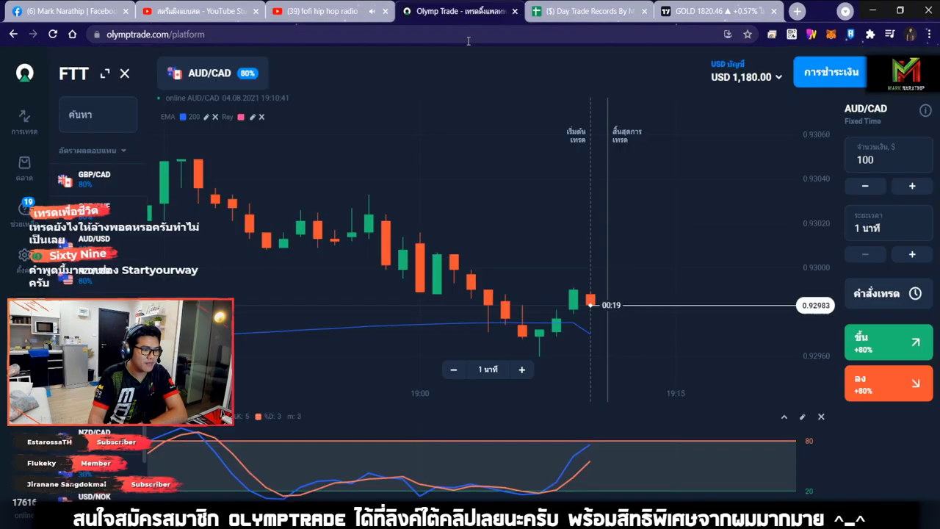
Switch to Olymp Trade and open a $100 one-minute up trade on USD/CAD.
click(412, 11)
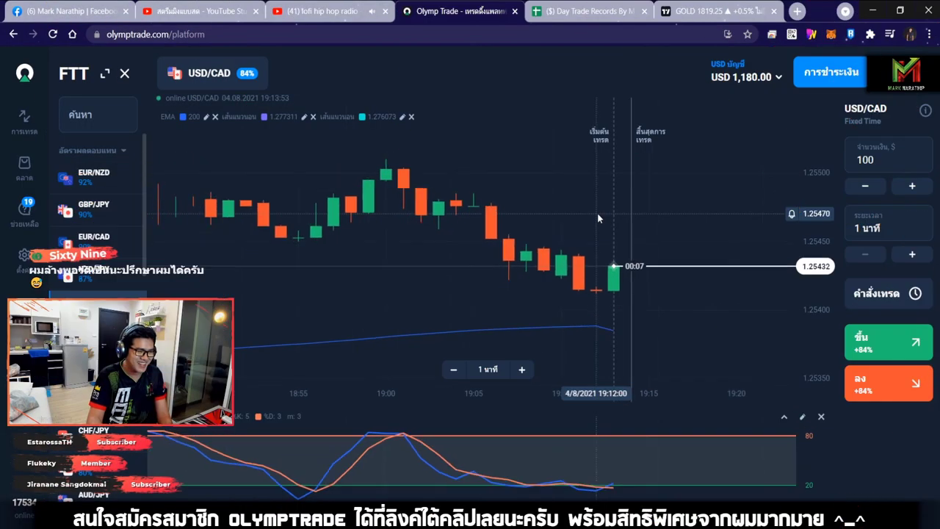
drag(597, 213, 605, 214)
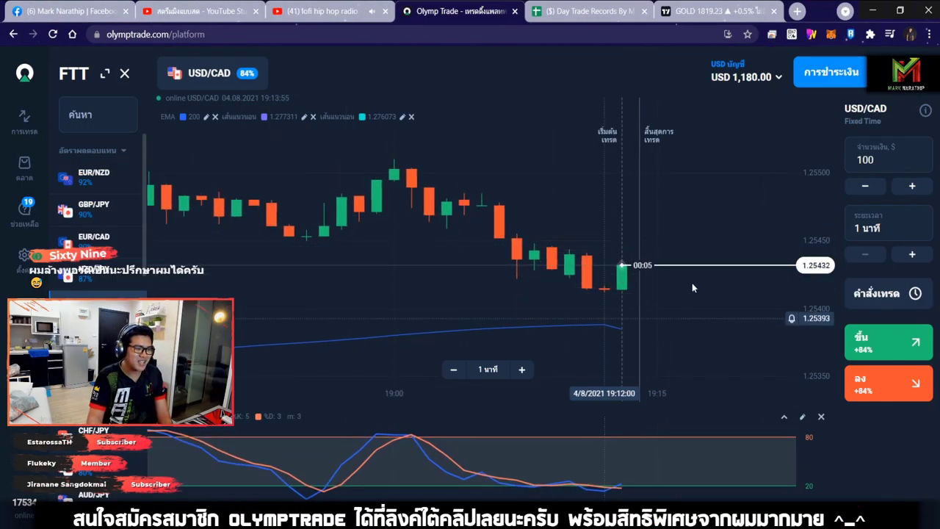
click(868, 350)
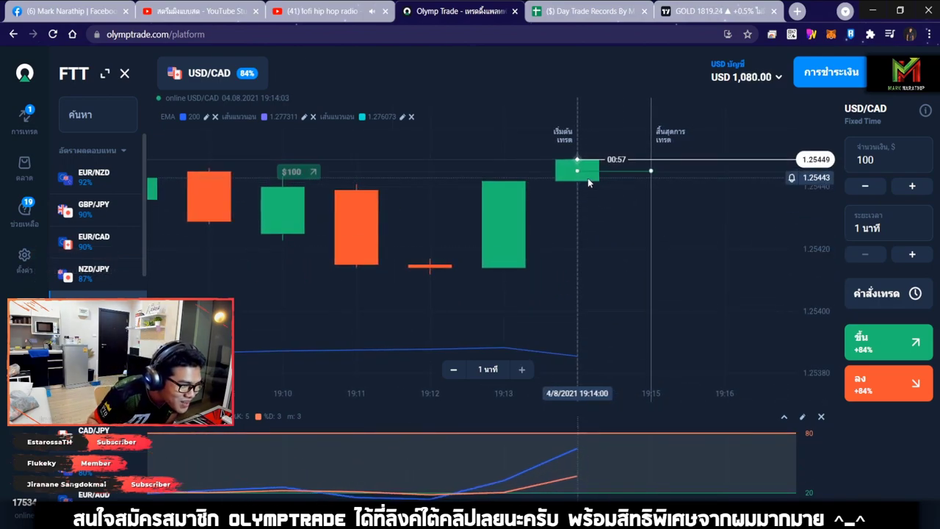
Draw a long rising arrow beneath the USD/CAD uptrend on the zoomed-out chart, and clear it.
scroll(587, 178, down, 5)
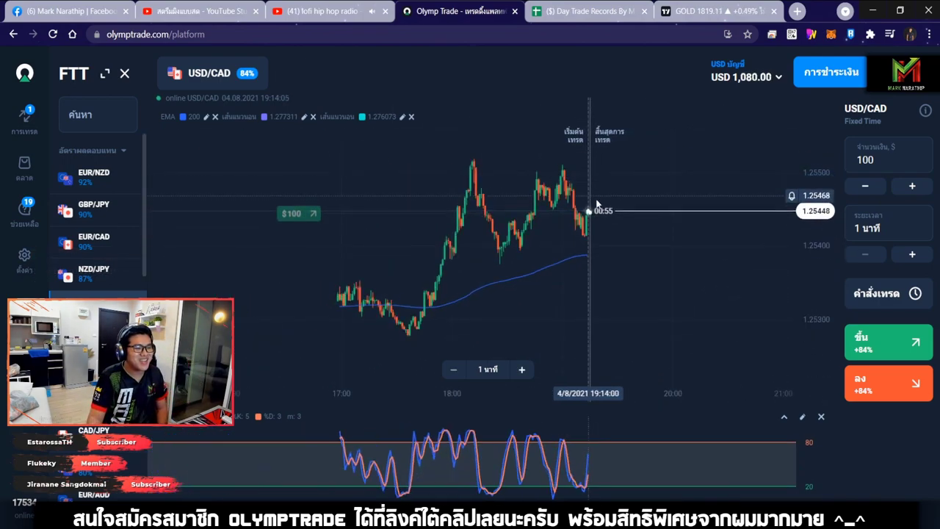
drag(595, 254, 719, 244)
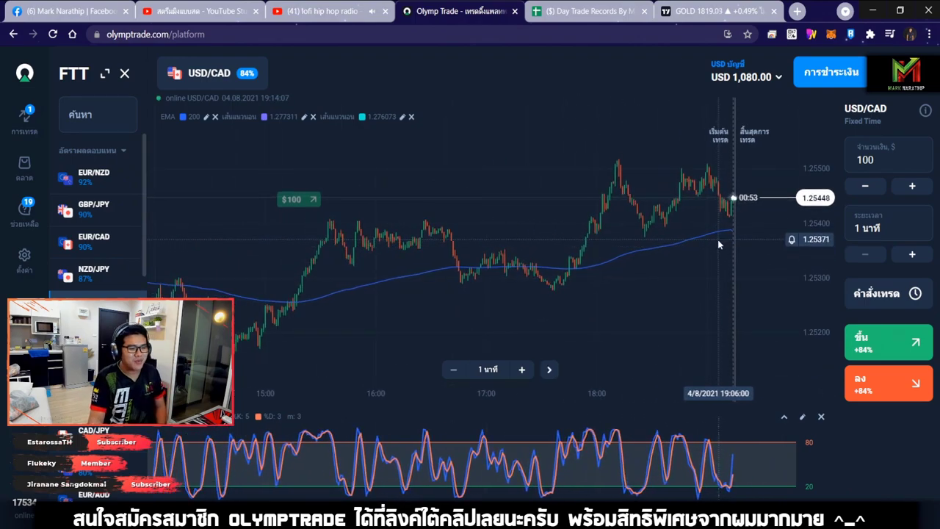
click(593, 16)
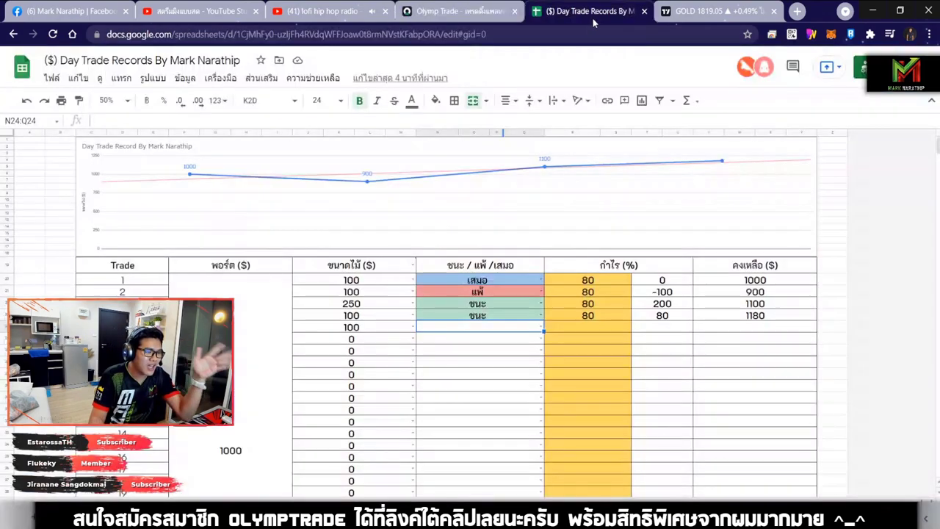
click(461, 12)
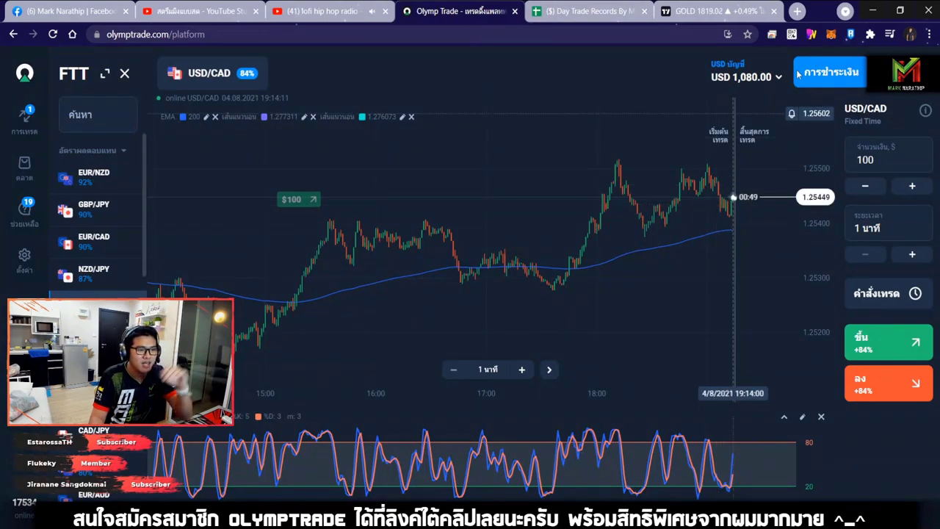
click(810, 35)
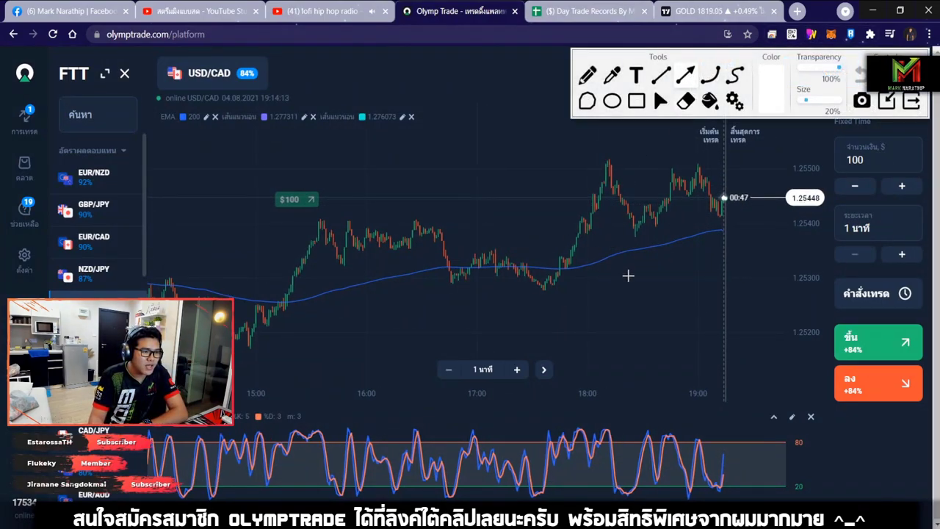
drag(248, 339, 758, 241)
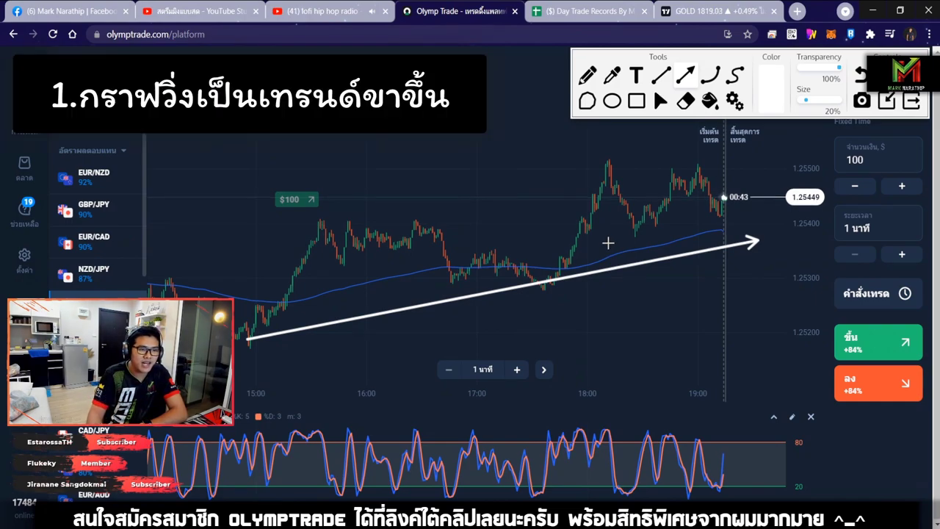
click(660, 105)
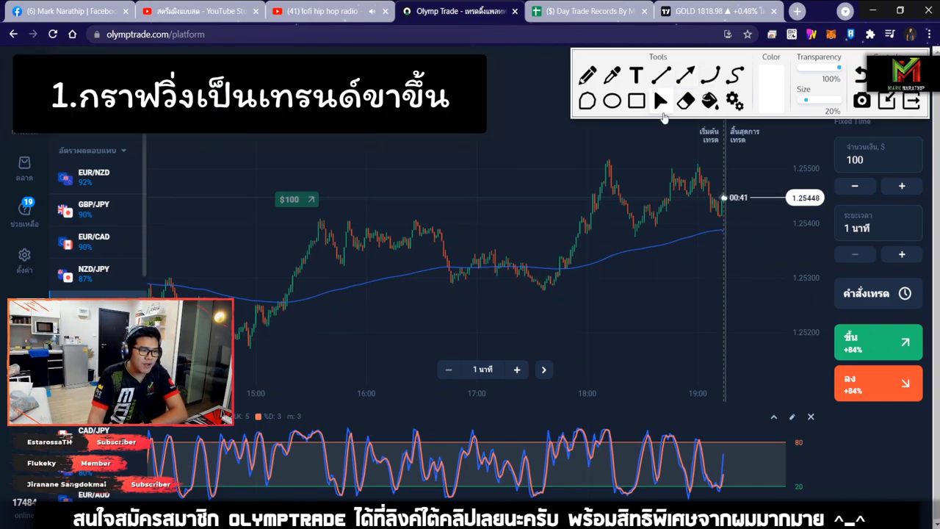
On the zoomed-in USD/CAD chart, draw a falling arrow along the recent pullback and four rising arrows for the expected upward reversal.
scroll(723, 223, up, 5)
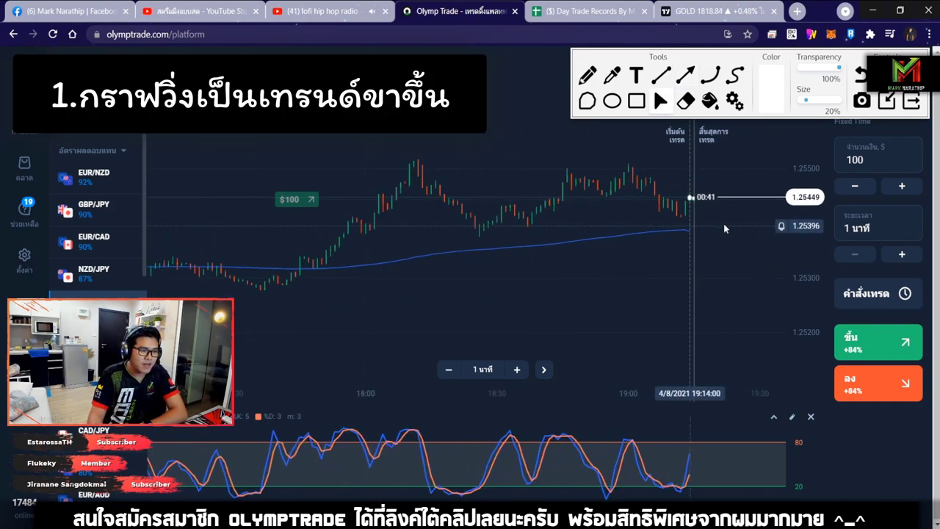
click(688, 76)
drag(649, 377, 767, 193)
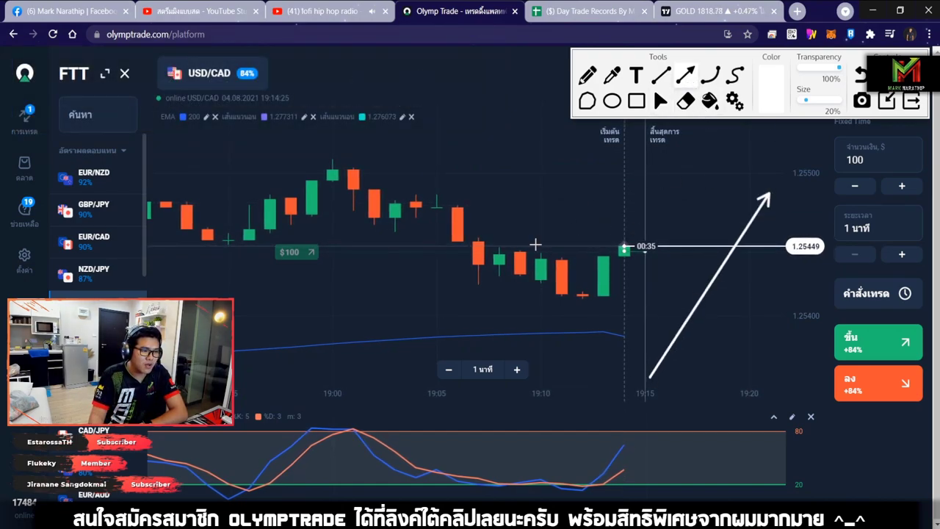
drag(343, 155, 596, 283)
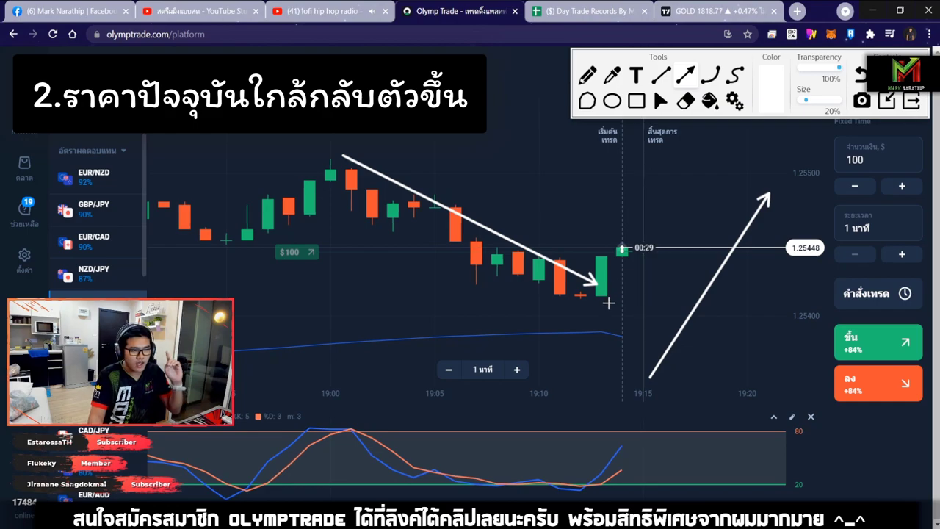
drag(607, 302, 716, 192)
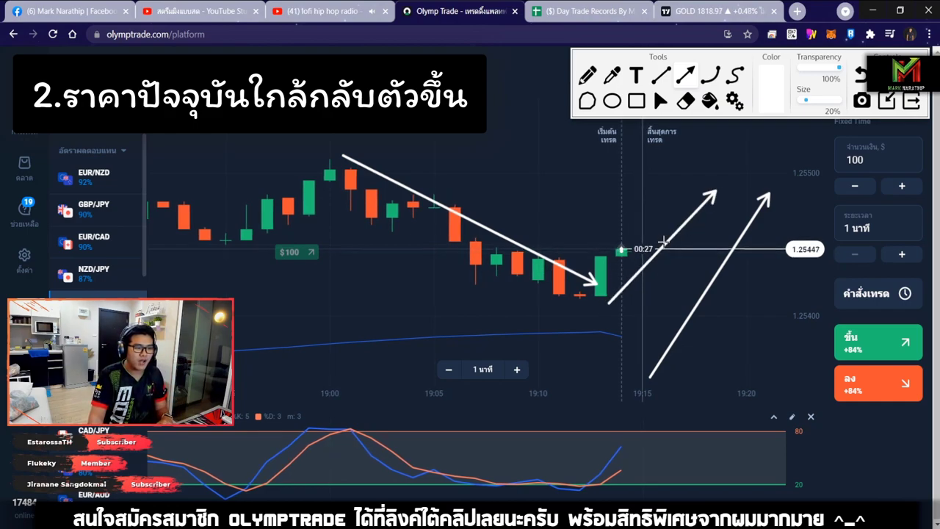
drag(691, 394, 804, 200)
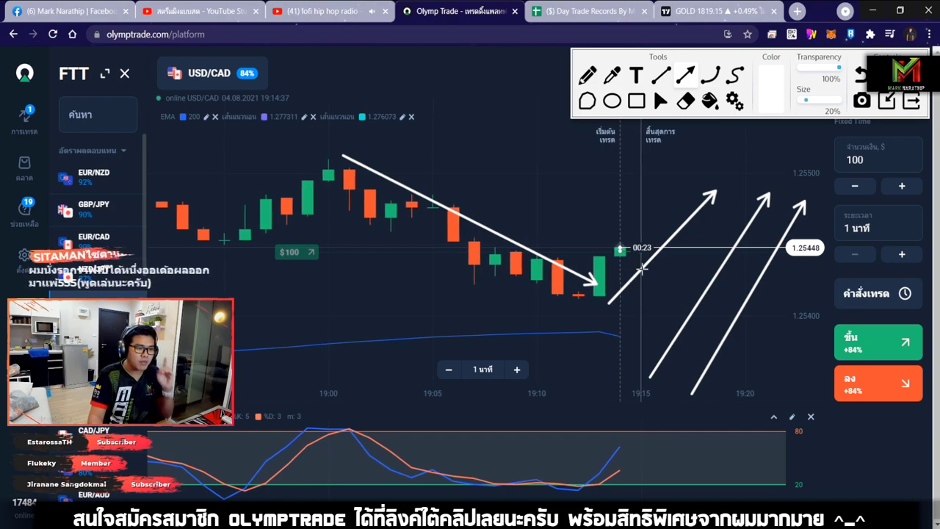
drag(636, 318, 745, 188)
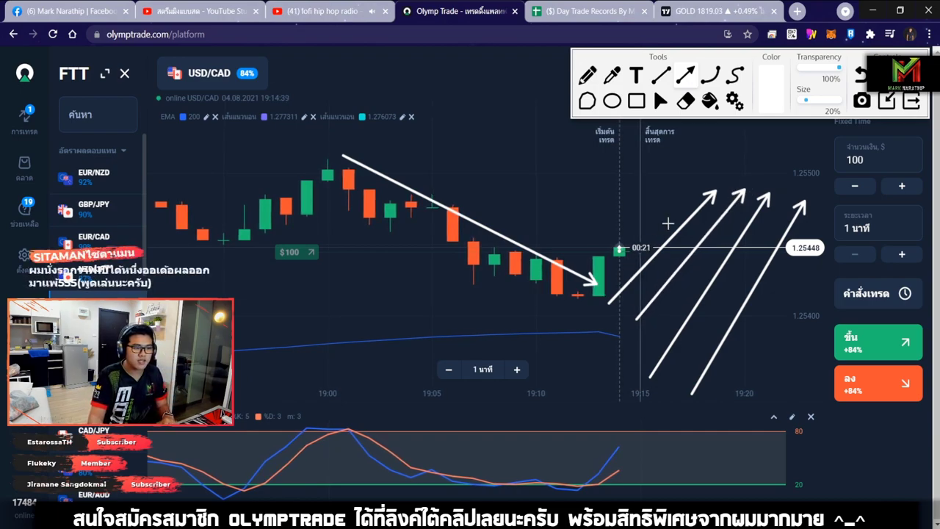
Draw two rising arrows over the stochastic and four beneath the latest candles, then clear all arrows and close the drawing tools.
drag(586, 497, 674, 453)
drag(566, 489, 609, 419)
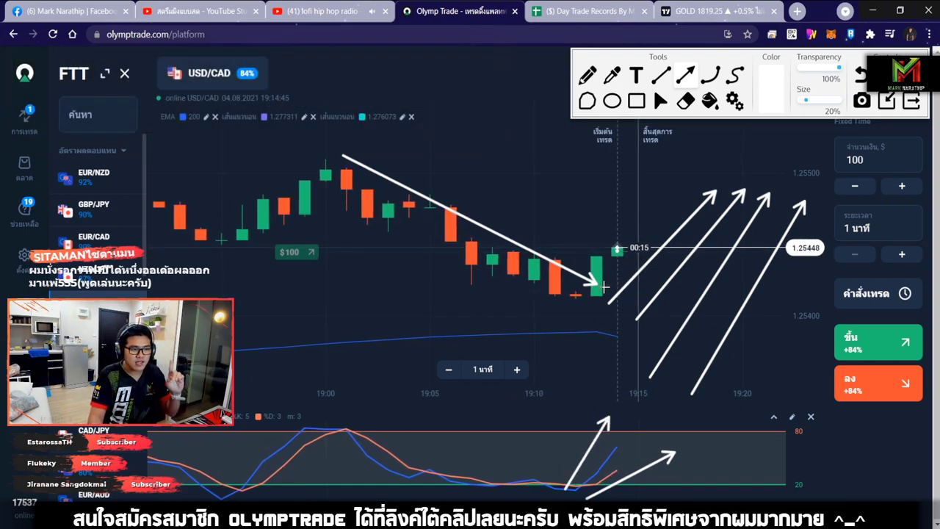
drag(494, 383, 556, 282)
drag(539, 396, 584, 304)
drag(567, 405, 620, 320)
drag(589, 415, 654, 323)
key(Delete)
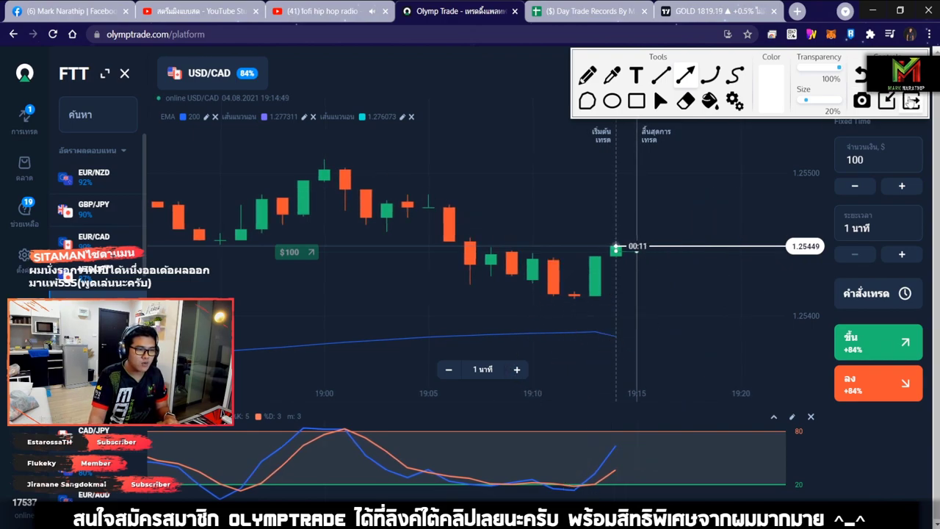
key(Escape)
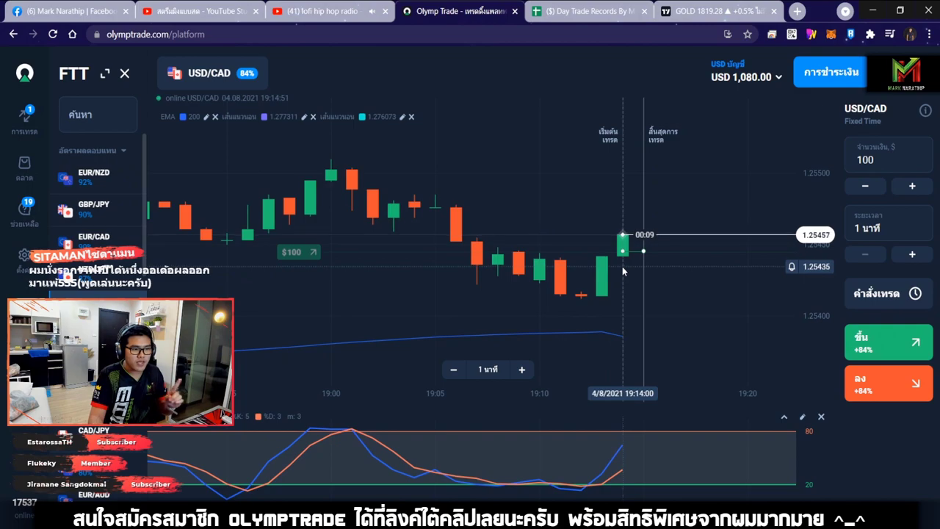
Switch to the Google Sheets trade record and log trade 5 as a win (ชนะ) with an 84 percent profit rate.
scroll(620, 264, up, 2)
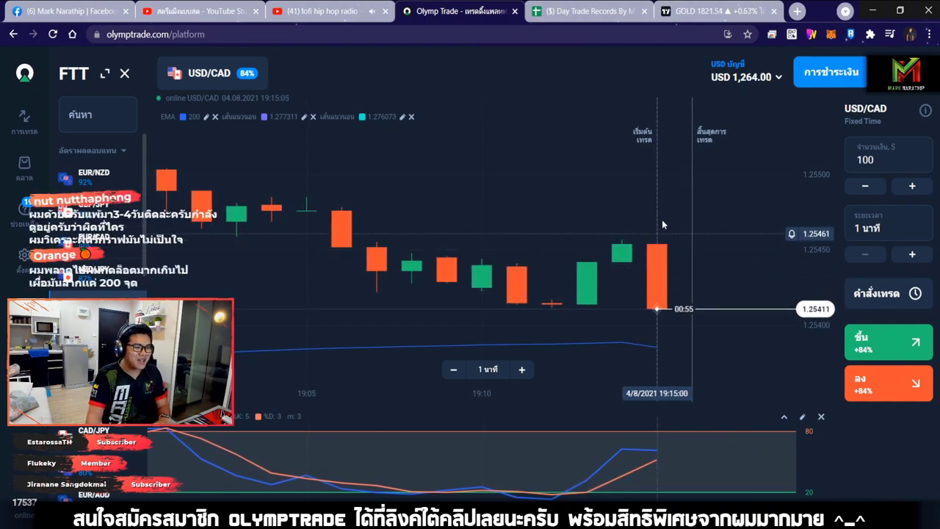
click(583, 11)
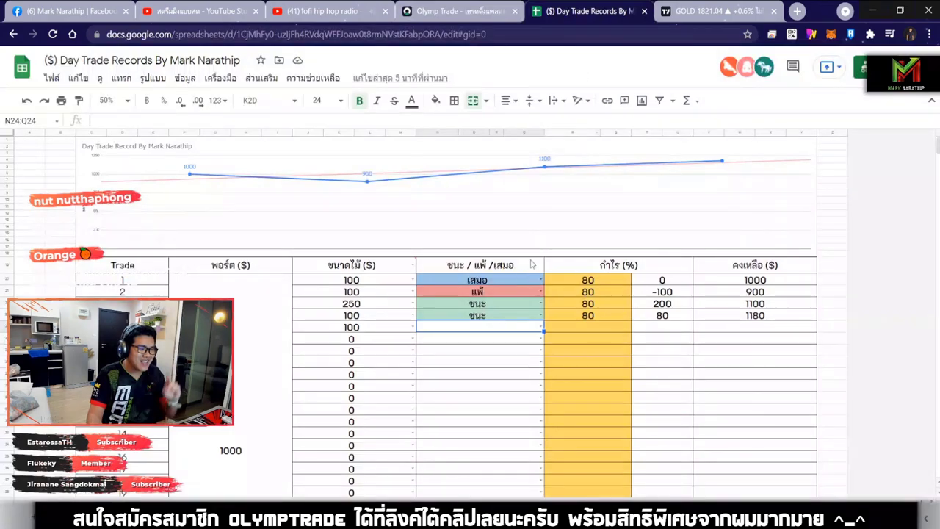
double_click(471, 332)
click(437, 373)
click(599, 331)
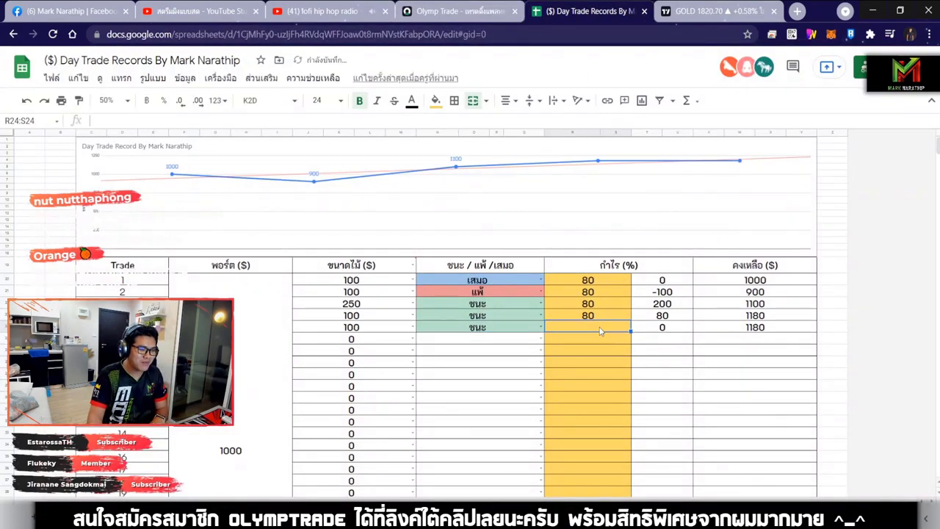
text(84)
key(Return)
Set trade 6's size to 100 in the trade record and select its result cell.
scroll(599, 332, down, 2)
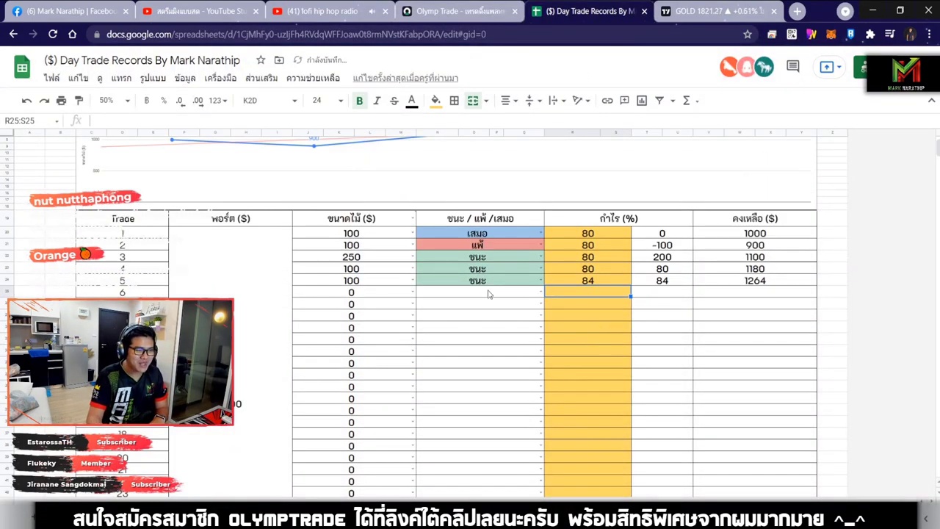
click(341, 293)
text(100)
key(Tab)
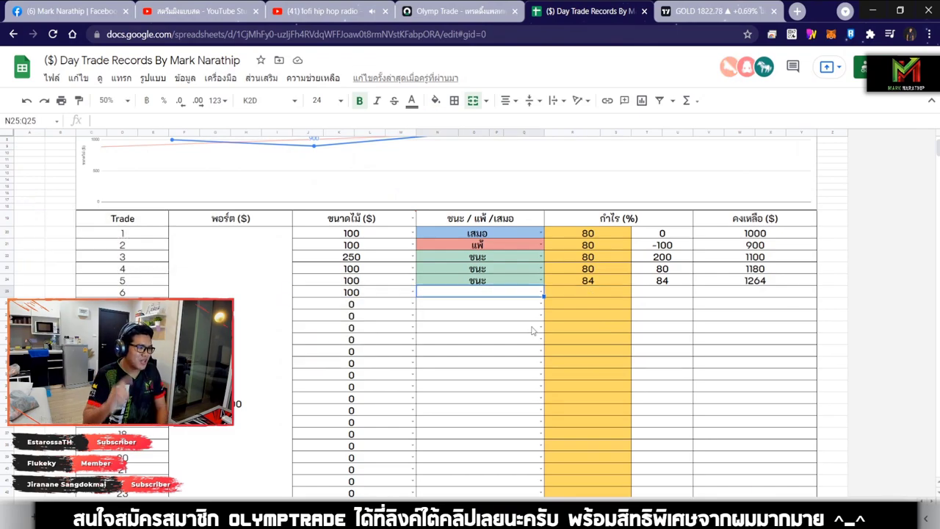
Check the trade record's total profit against the Olymp Trade USD balance, and reselect trade 6's result cell.
scroll(532, 330, down, 10)
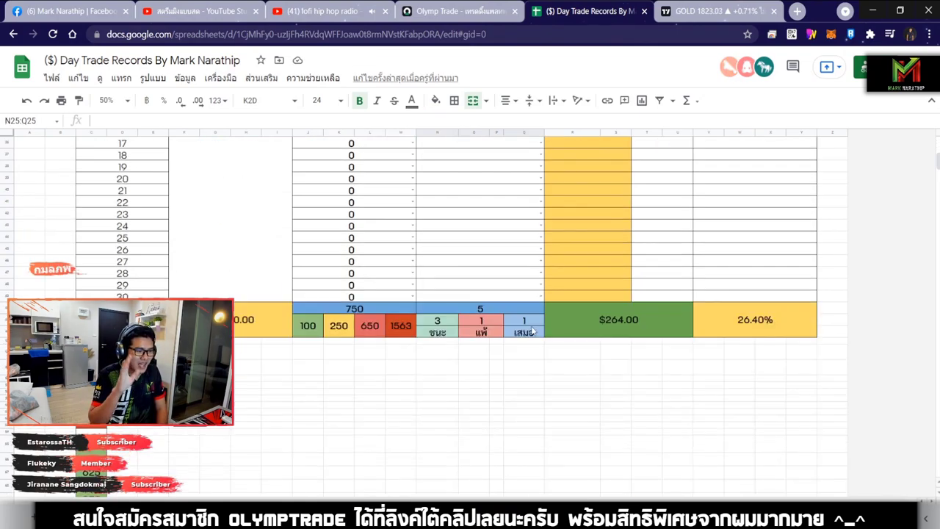
click(447, 21)
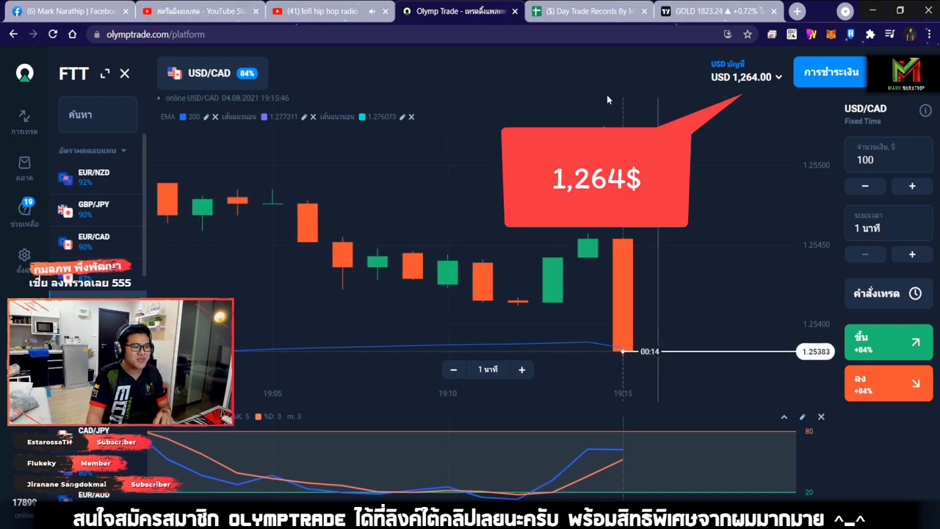
click(580, 11)
click(610, 231)
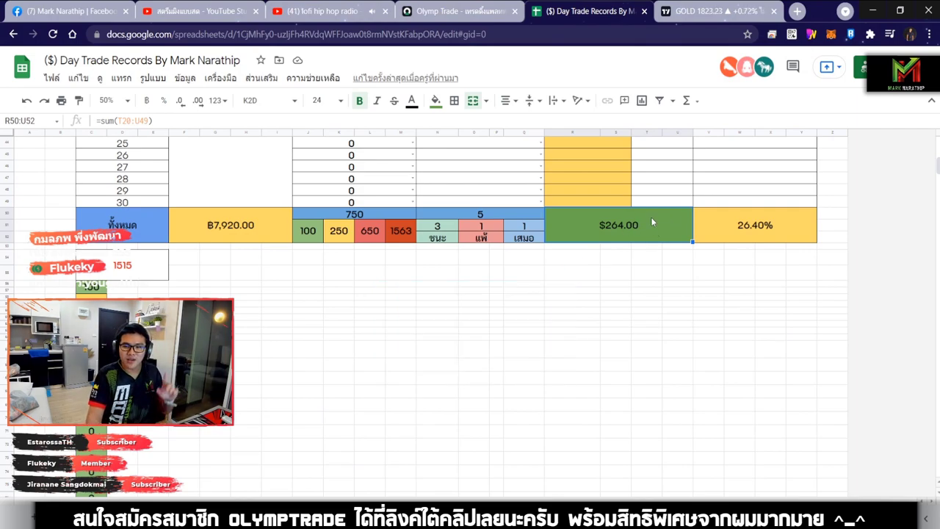
scroll(591, 268, up, 5)
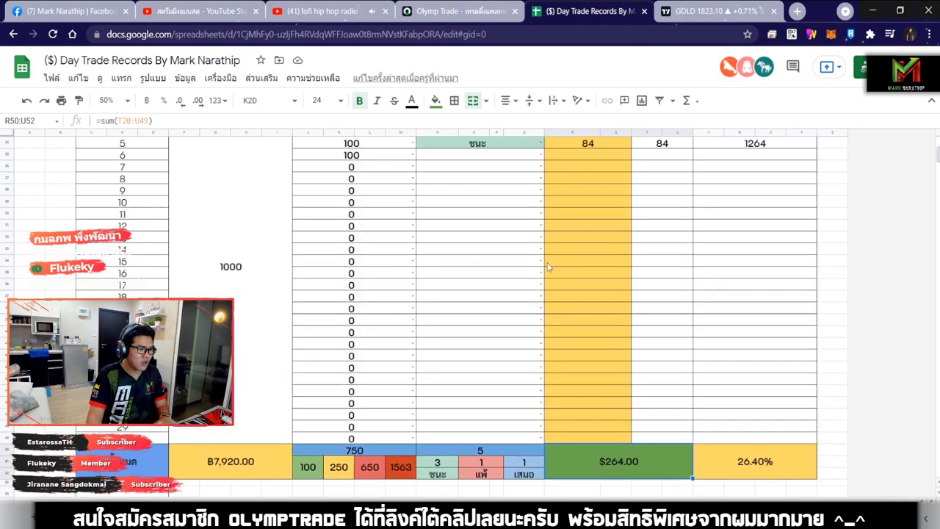
scroll(382, 224, up, 1)
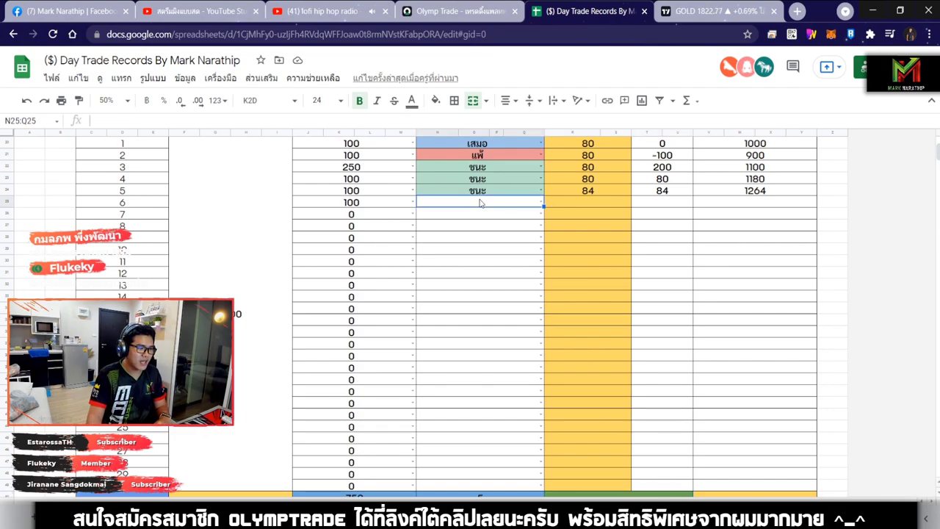
scroll(485, 213, down, 5)
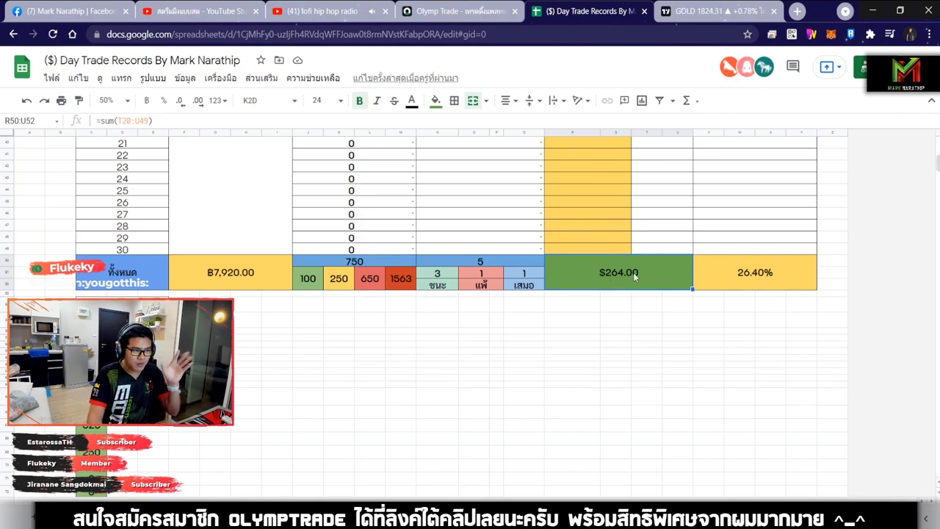
scroll(602, 295, up, 5)
click(463, 204)
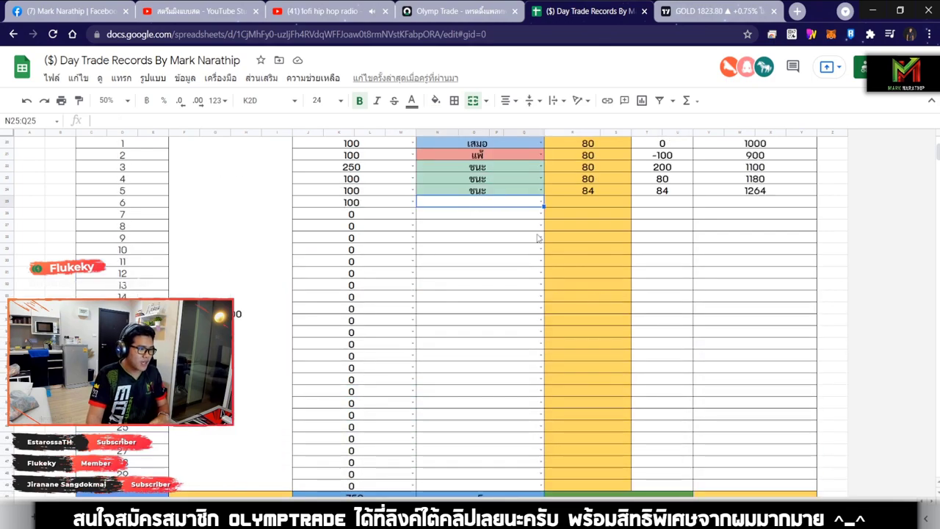
In Olymp Trade, open a $100 one-minute down trade on GBP/JPY and show the wider price history.
scroll(537, 237, up, 3)
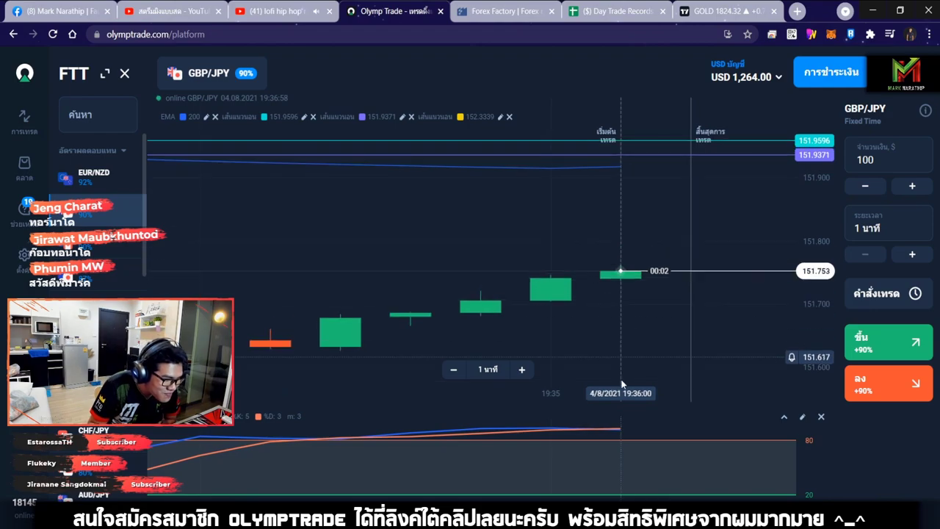
click(880, 393)
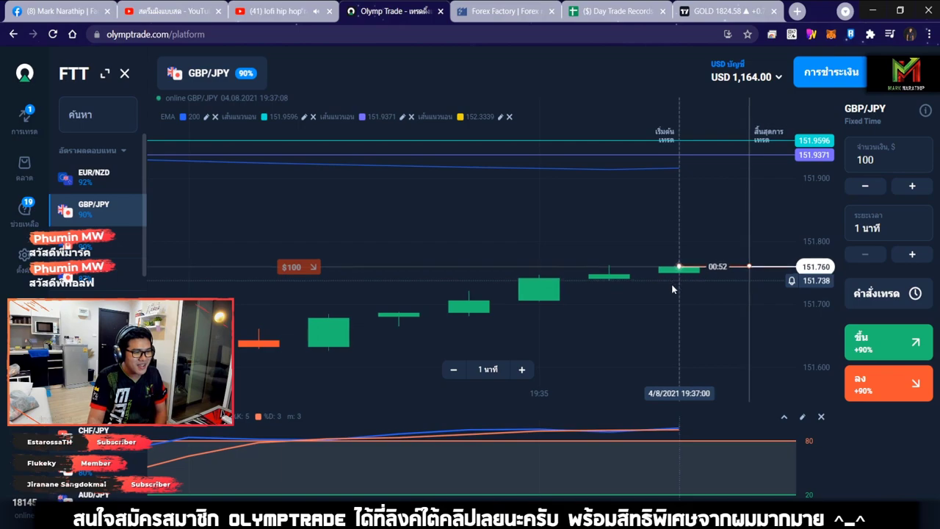
scroll(705, 301, down, 4)
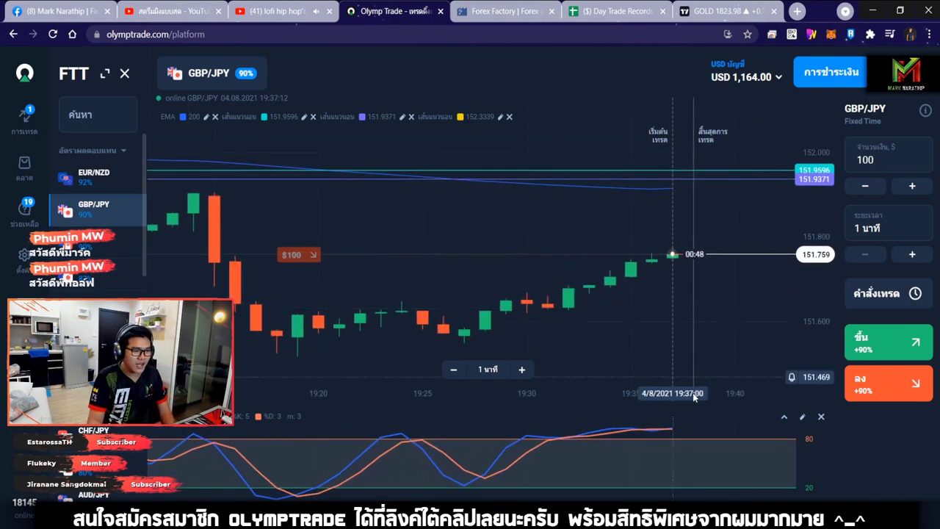
scroll(664, 319, down, 5)
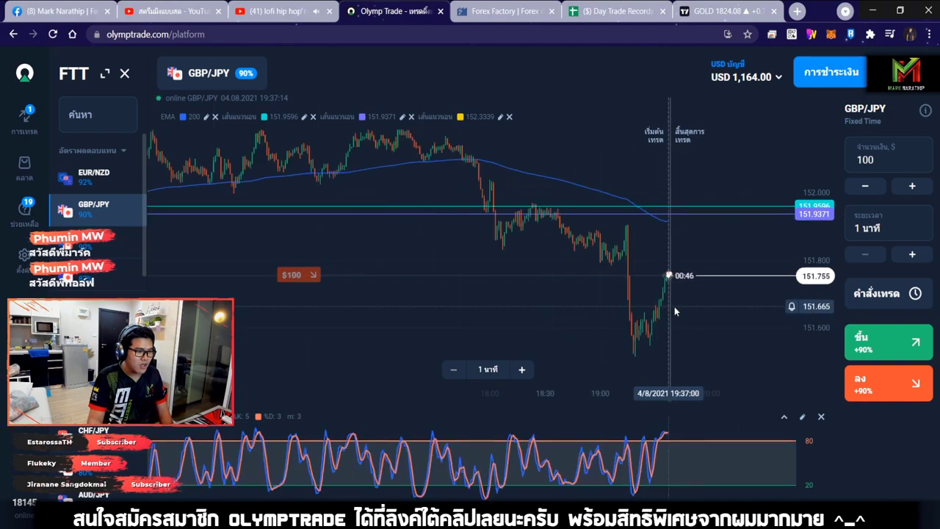
Close the Forex Factory page, view the trade record's totals in Google Sheets, and return to the Olymp Trade chart.
click(551, 11)
click(513, 11)
scroll(573, 215, down, 5)
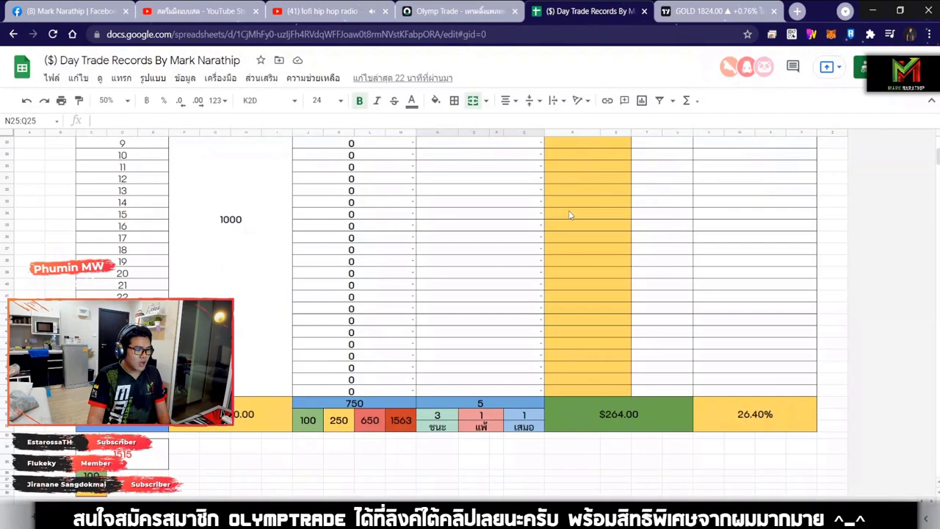
click(454, 12)
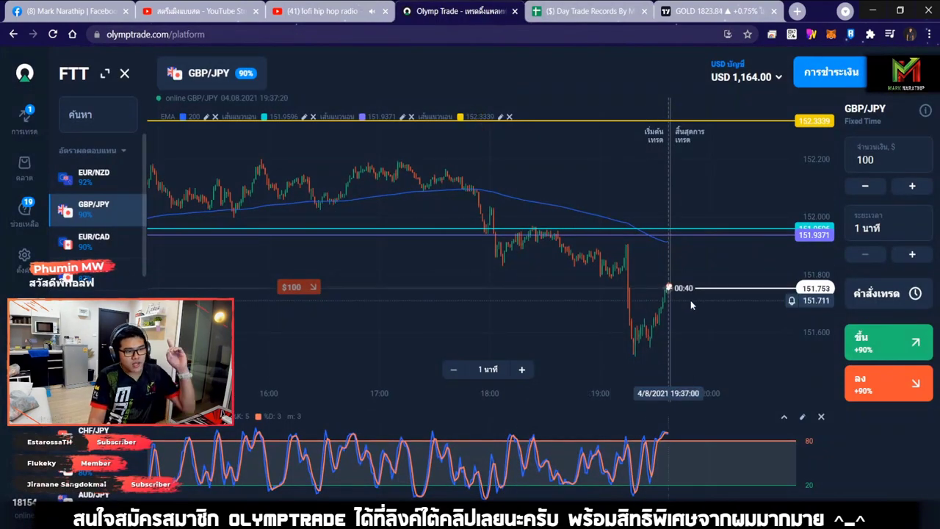
Draw a long falling arrow along the GBP/JPY downtrend on the zoomed-out chart, and clear it.
click(810, 37)
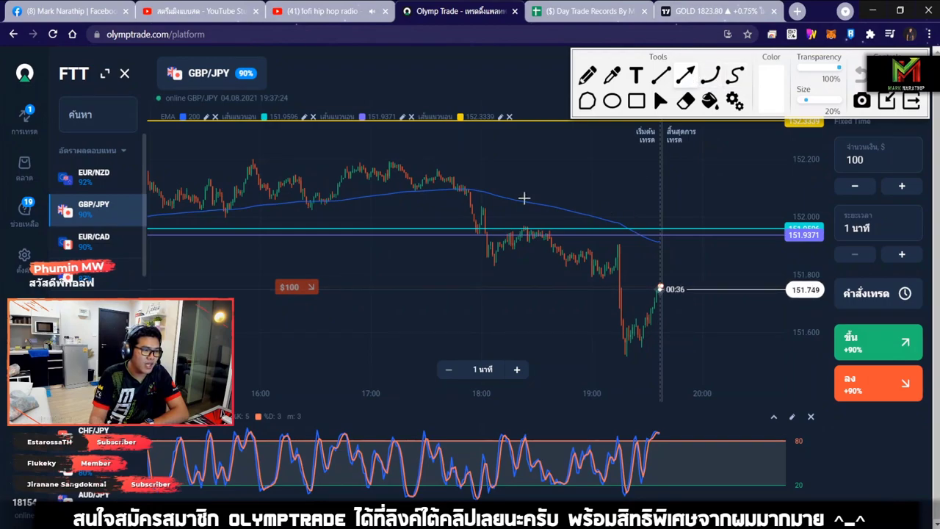
drag(420, 156, 760, 306)
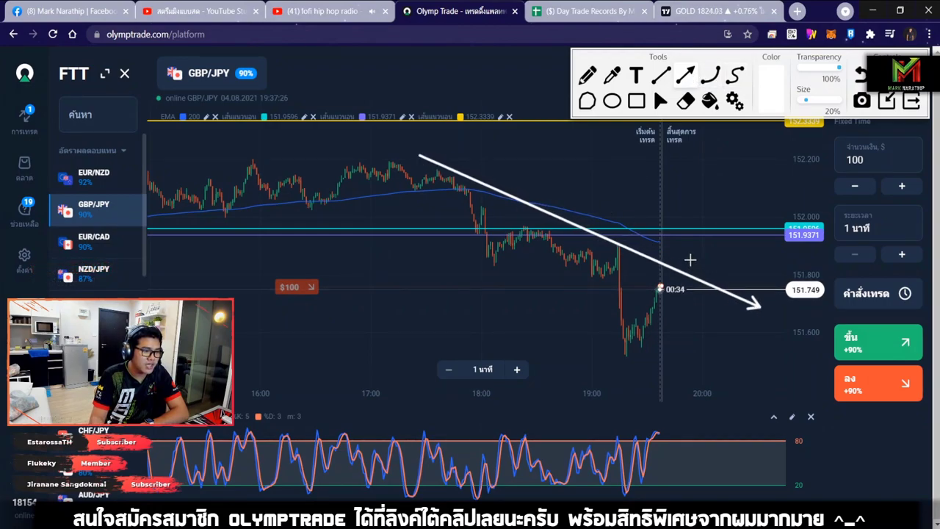
click(685, 100)
click(660, 101)
On the zoomed-in GBP/JPY chart, draw rising arrows along the rebound and falling arrows for the expected reversal and over the stochastic.
scroll(699, 287, up, 5)
click(685, 74)
drag(619, 175, 766, 345)
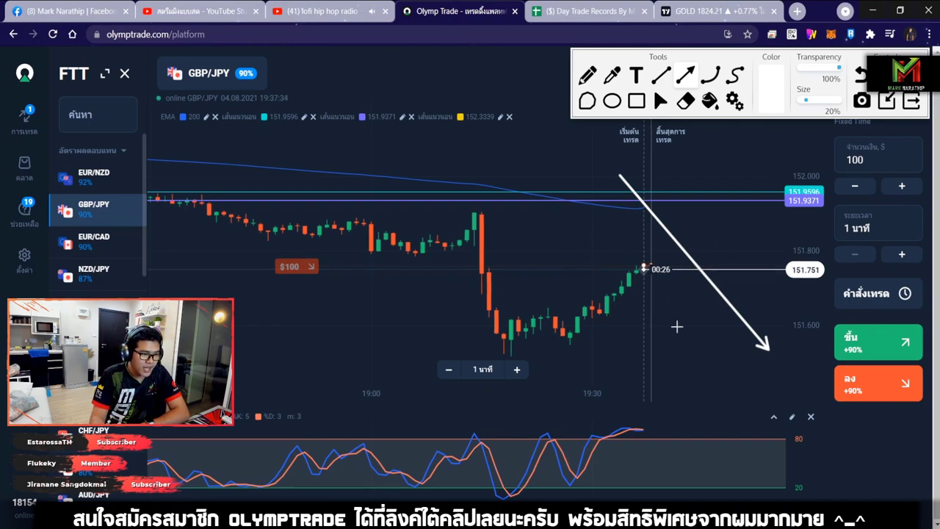
drag(557, 353, 632, 261)
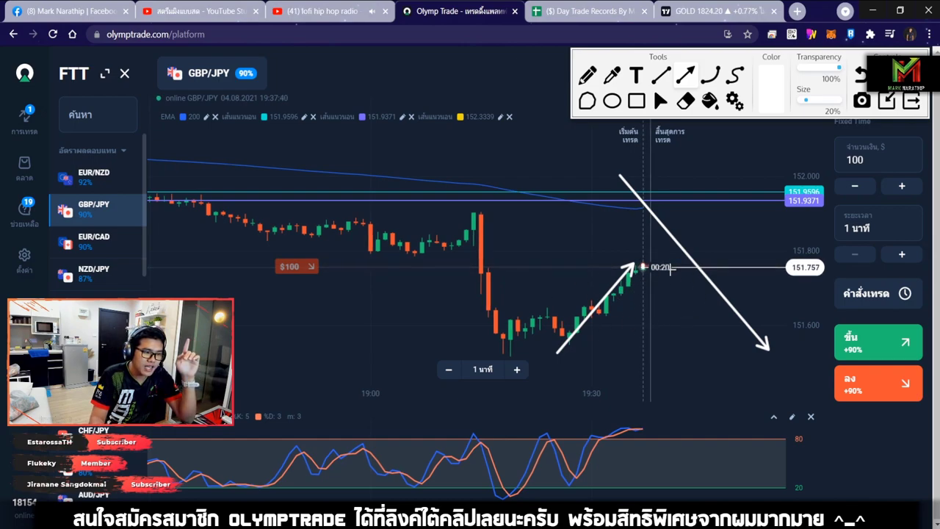
drag(664, 264, 738, 359)
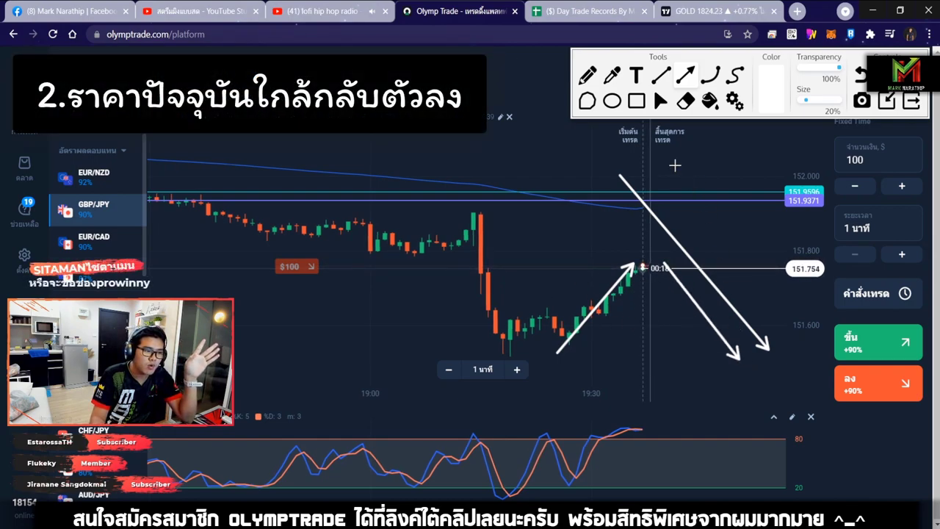
drag(630, 150, 795, 349)
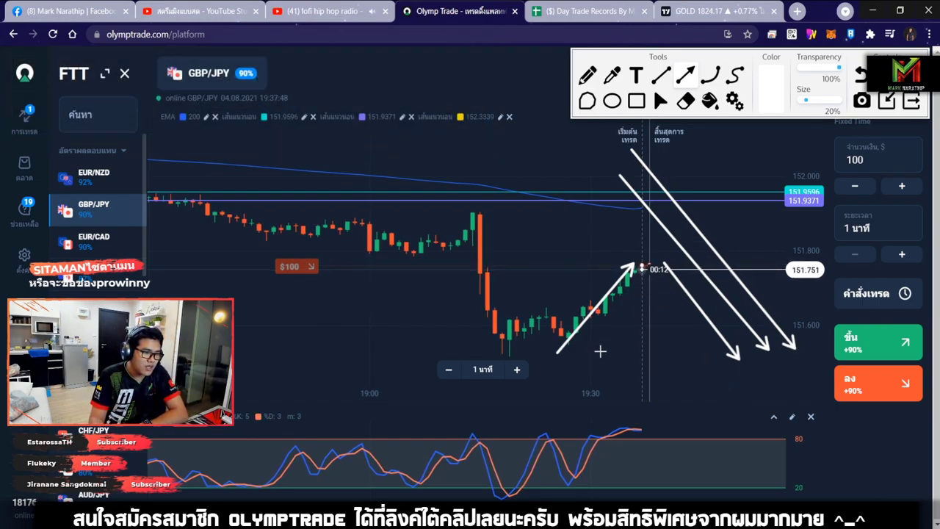
drag(655, 282, 723, 370)
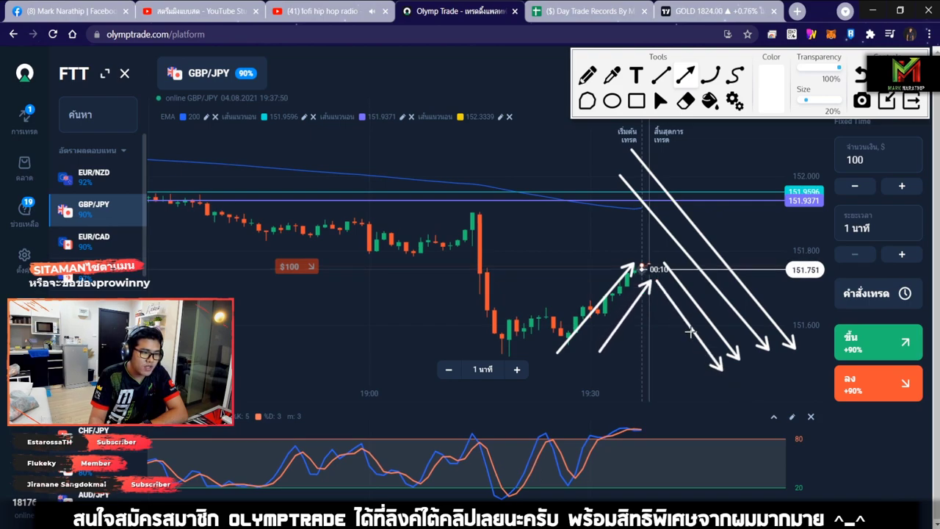
drag(633, 400, 681, 436)
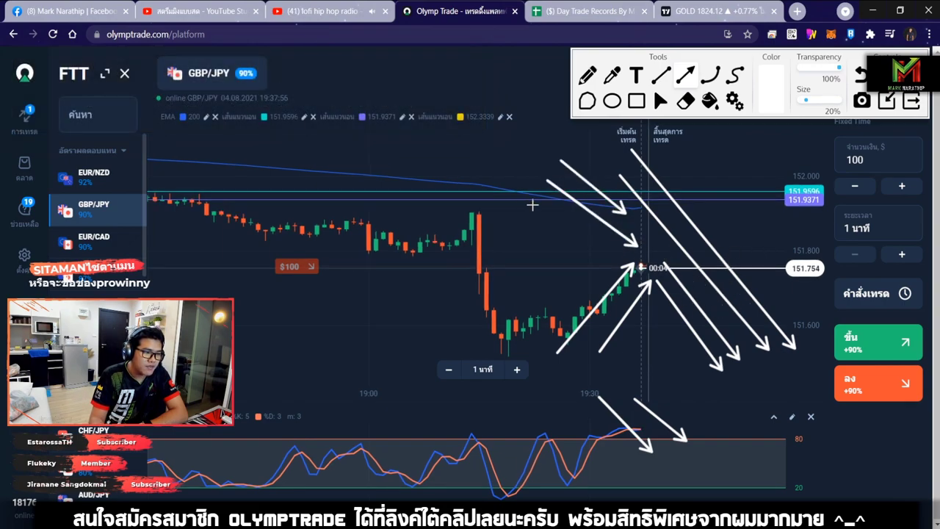
Clear the arrows from the GBP/JPY chart and examine the latest candles against the wider price history.
key(Escape)
scroll(659, 269, up, 3)
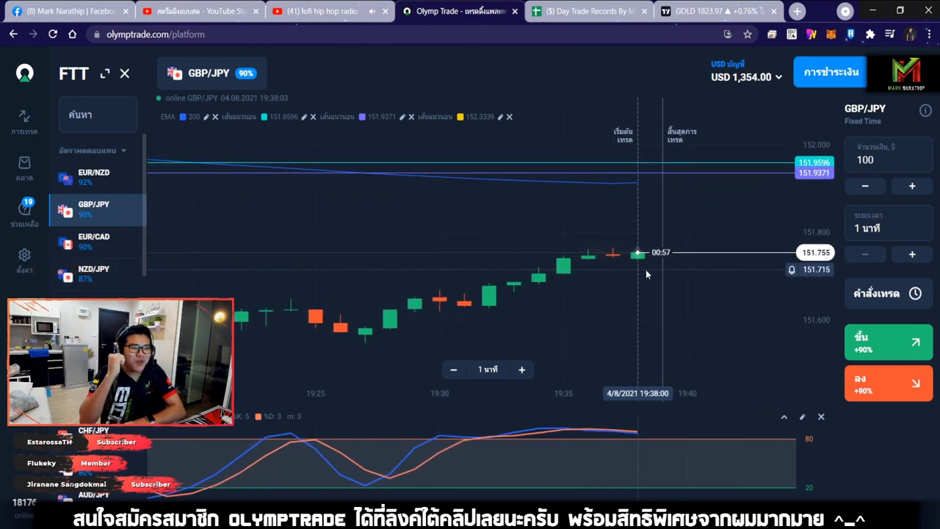
scroll(649, 260, down, 2)
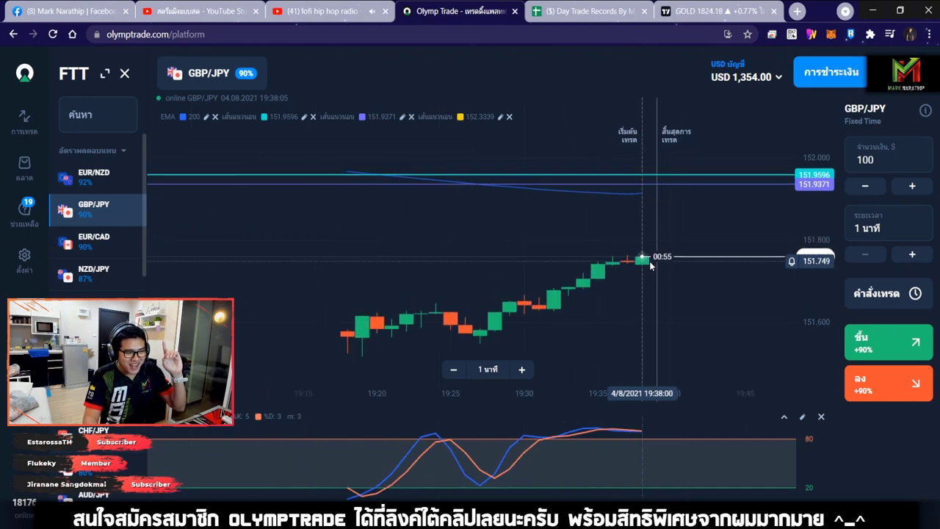
scroll(649, 260, down, 3)
scroll(650, 264, down, 5)
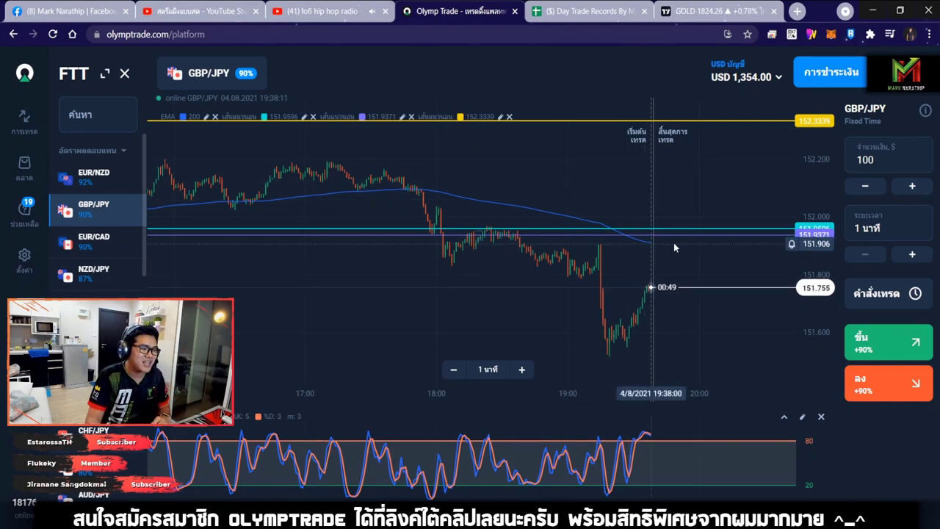
scroll(649, 263, up, 3)
scroll(649, 259, up, 2)
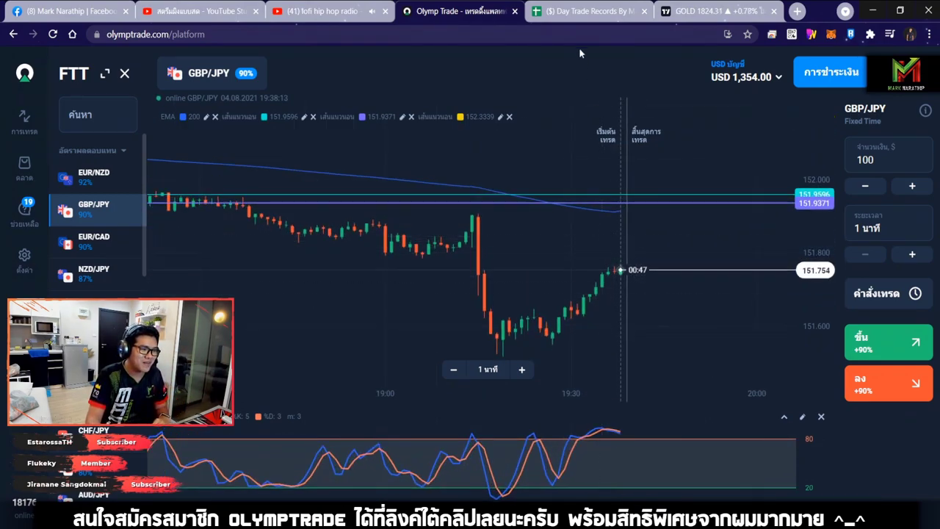
In the Google Sheets trade record, set the result of trade 6 to ชนะ (win).
click(583, 11)
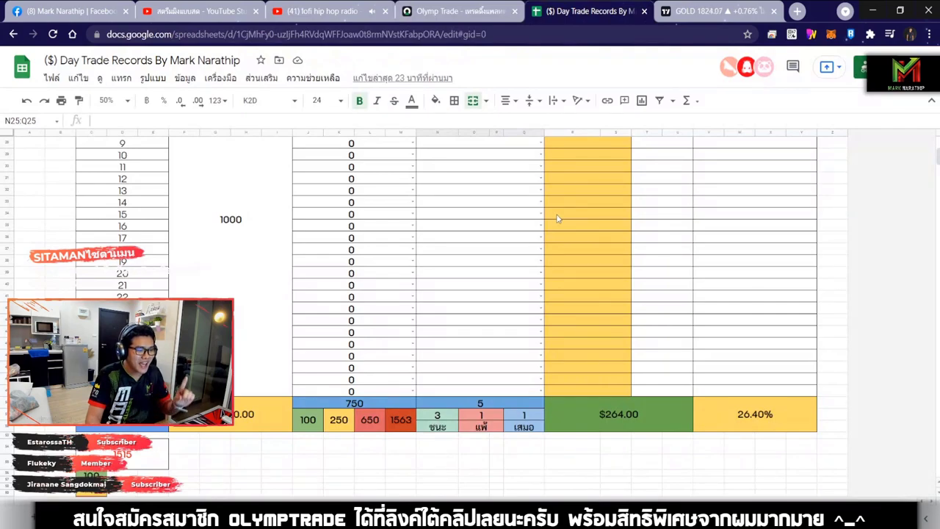
scroll(540, 242, up, 4)
click(483, 248)
click(446, 281)
click(580, 248)
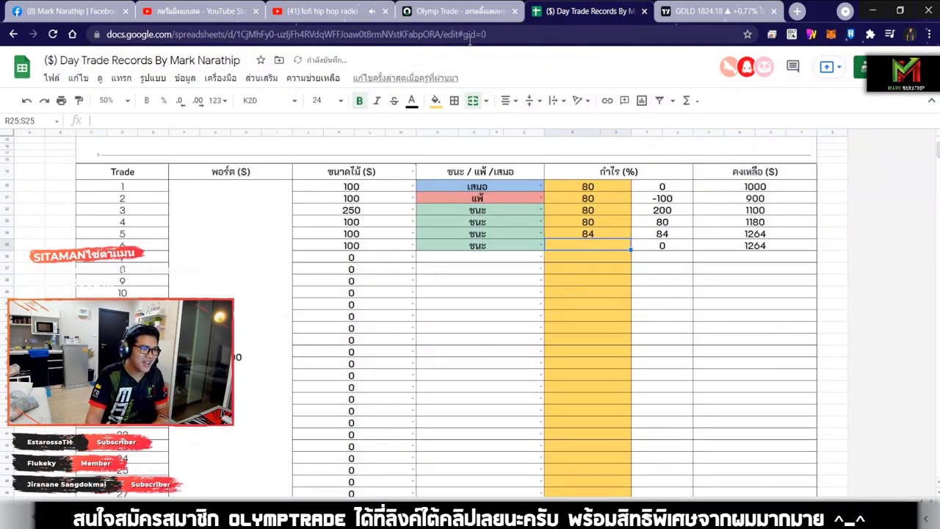
Check the GBP/JPY payout rate in Olymp Trade and enter 90 as trade 6's profit percentage in the record.
click(448, 11)
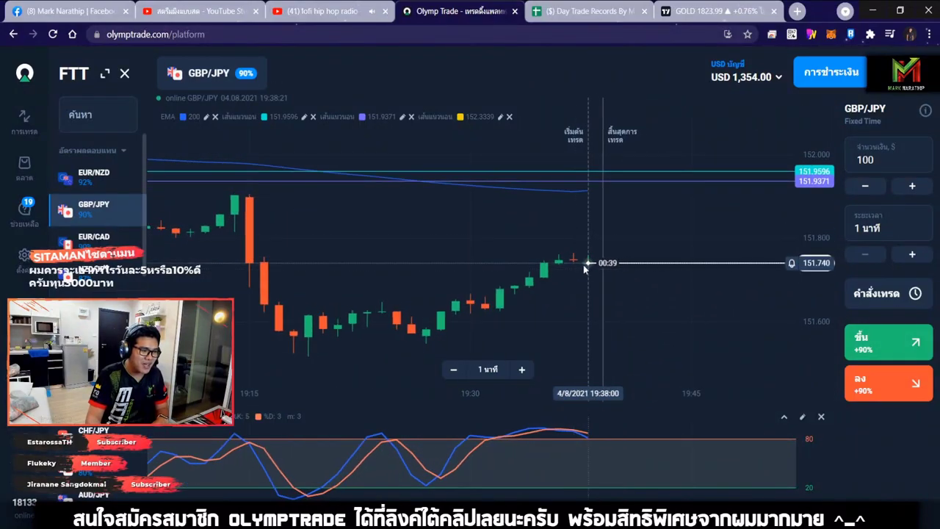
click(570, 20)
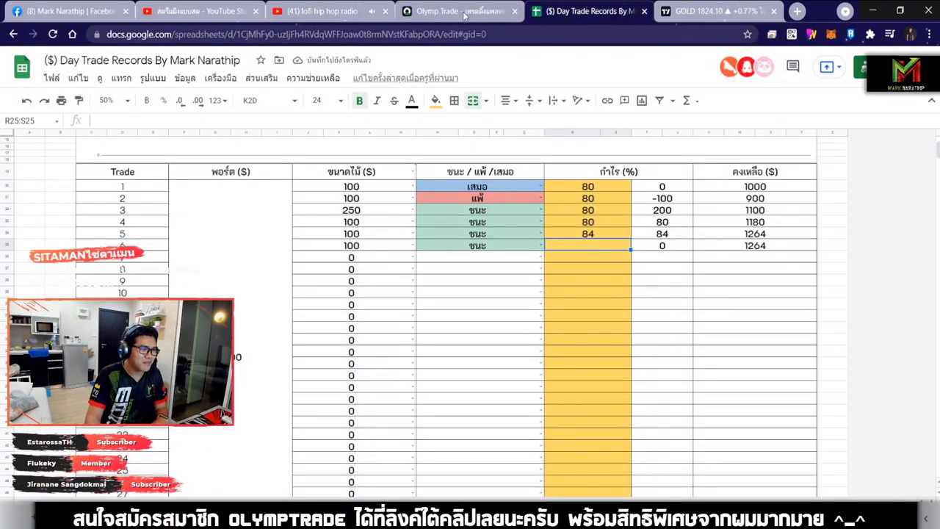
click(467, 11)
click(580, 15)
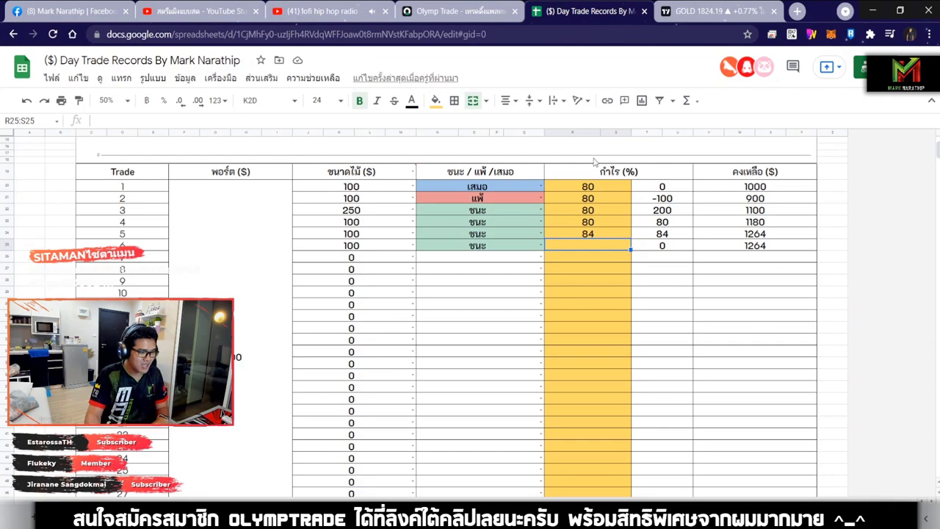
text(90)
key(Return)
Compare the Olymp Trade account balance with the trade record's remaining balance, and inspect the total profit cell in Google Sheets.
scroll(573, 191, down, 4)
scroll(561, 227, up, 3)
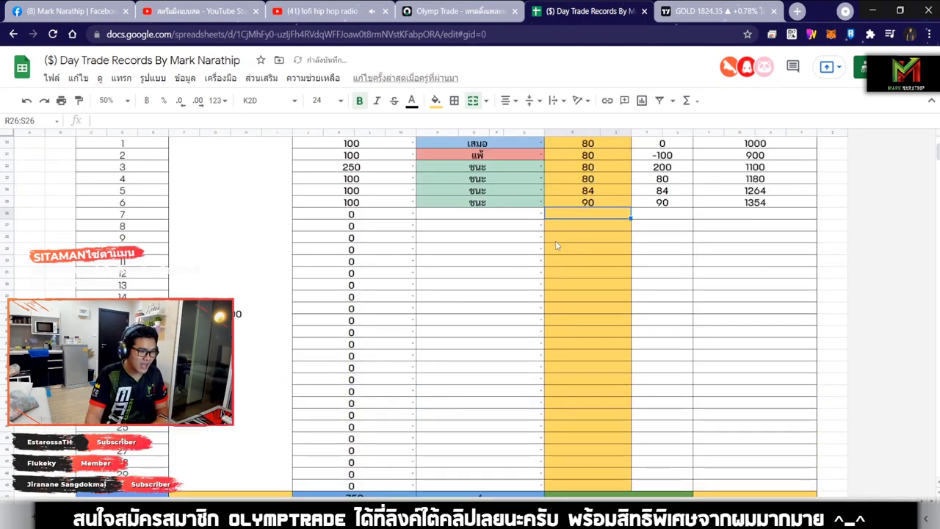
scroll(556, 245, up, 2)
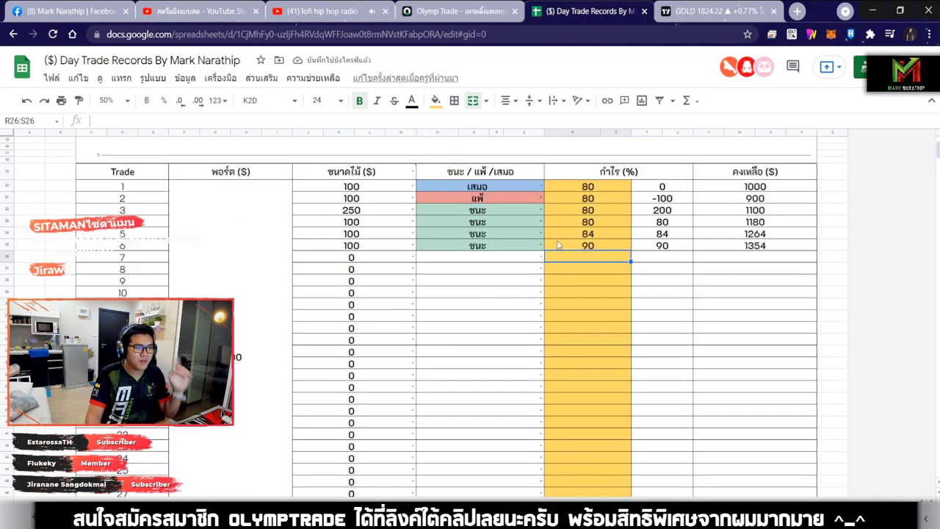
click(457, 18)
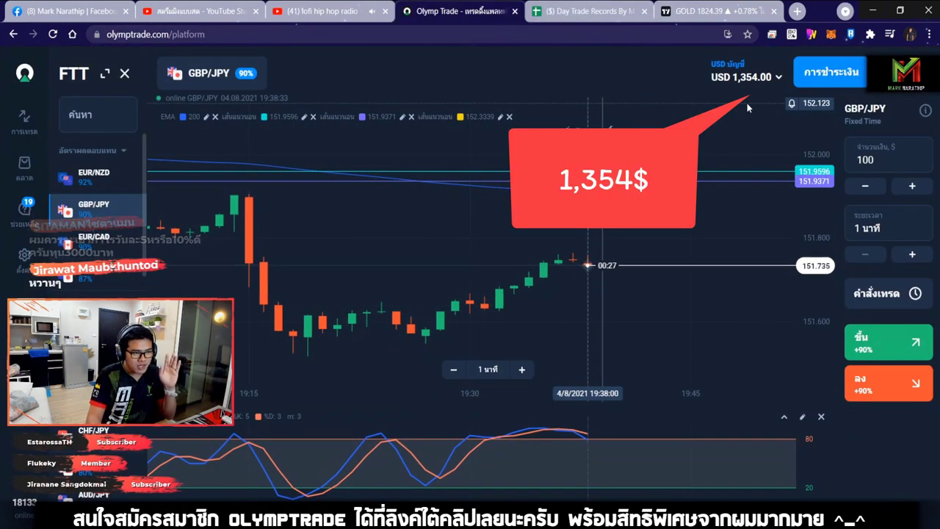
click(583, 11)
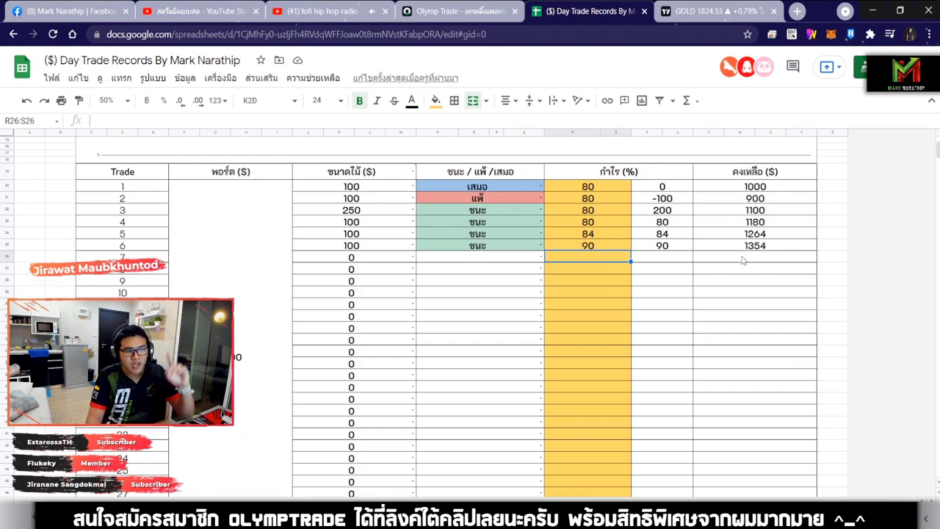
scroll(743, 259, down, 5)
click(655, 272)
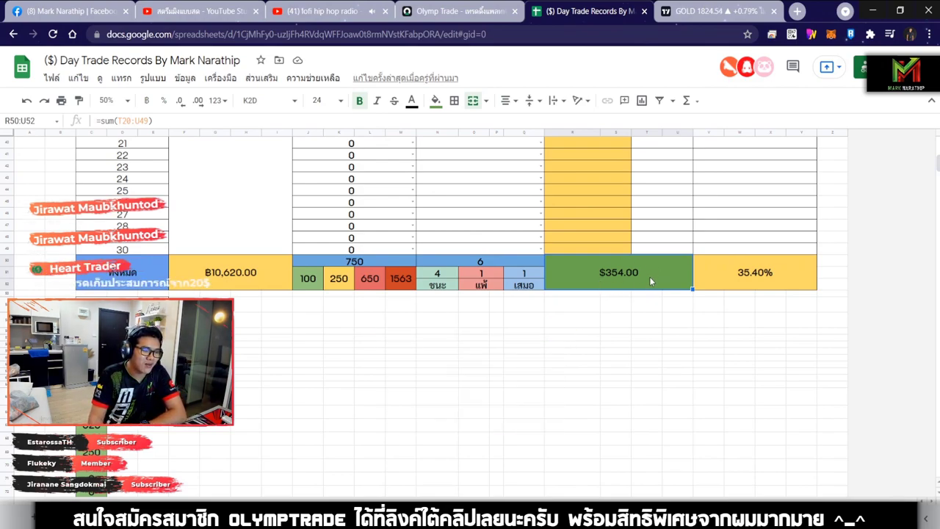
Enter 100 as the size of trade 7 in the trade record and view the totals row.
scroll(648, 278, up, 3)
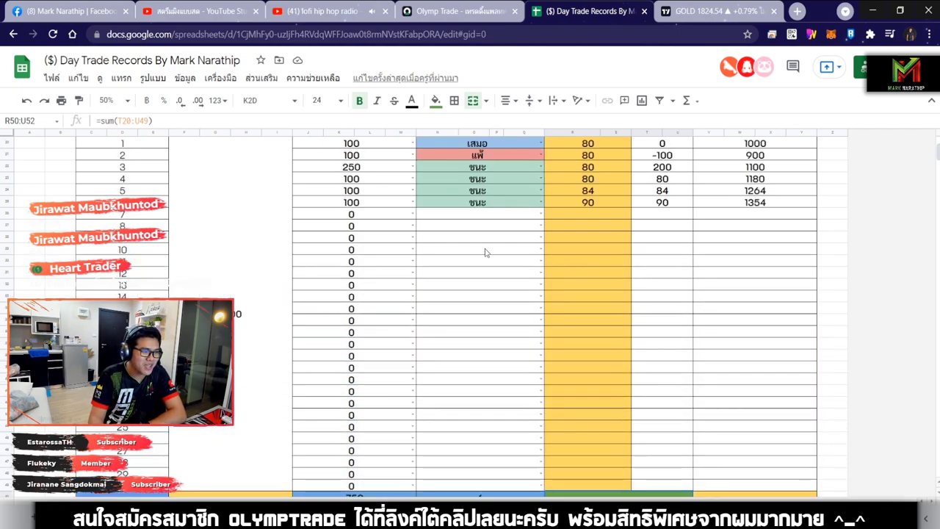
click(387, 215)
text(100)
key(Return)
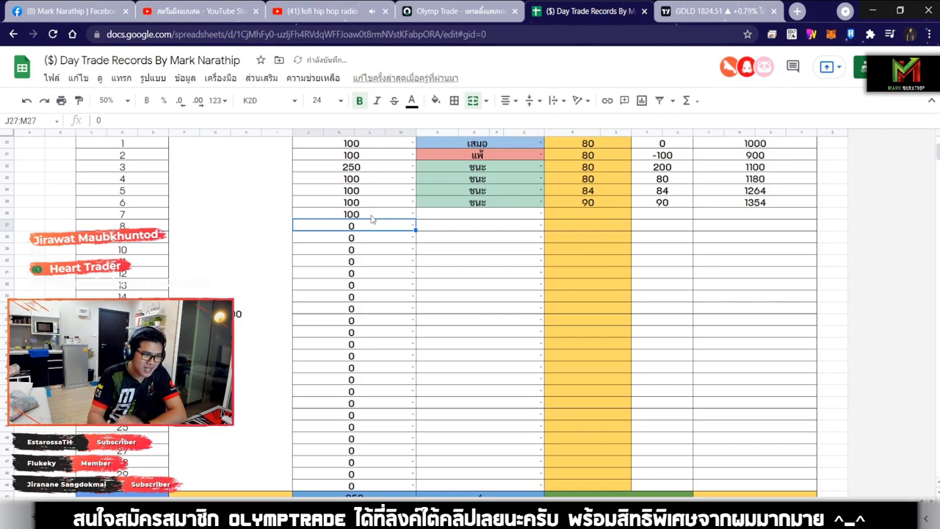
click(433, 217)
scroll(672, 269, down, 5)
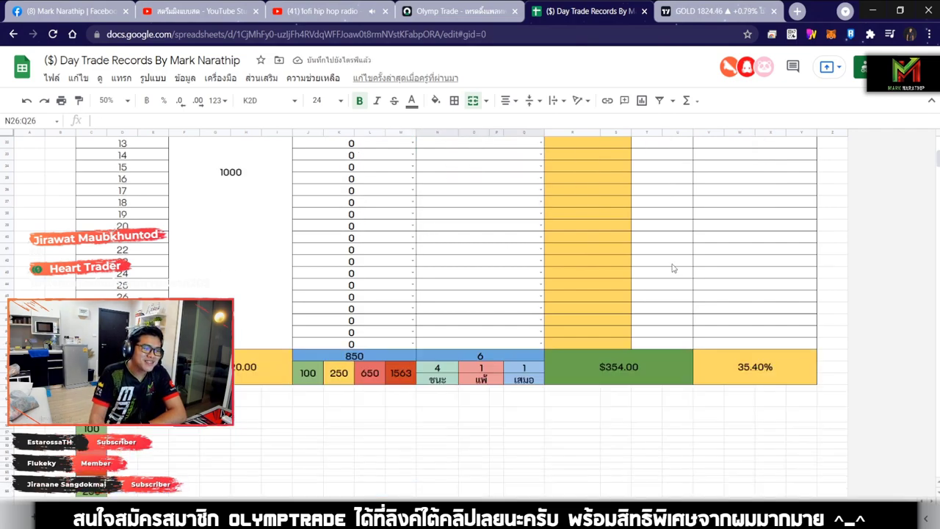
click(661, 212)
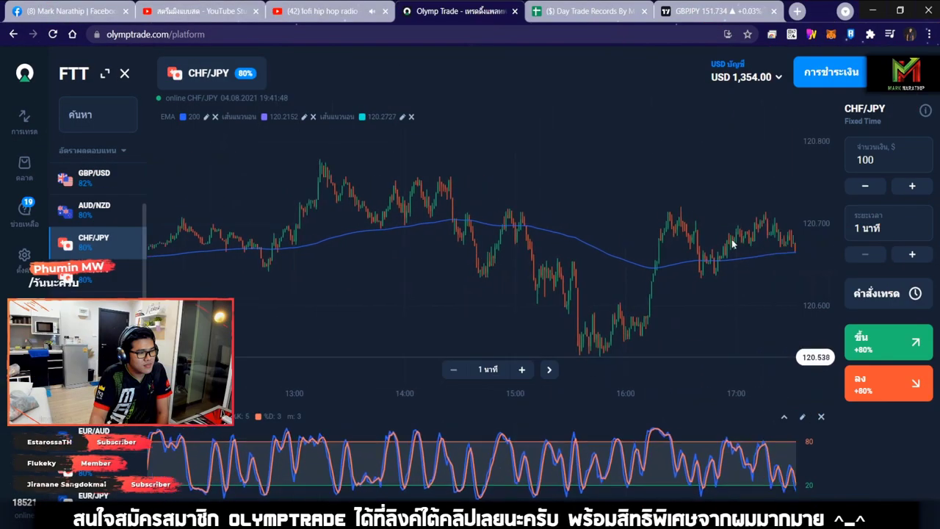
In Olymp Trade, open a $100 one-minute down trade on CHF/JPY and show the wider price history.
scroll(596, 270, up, 5)
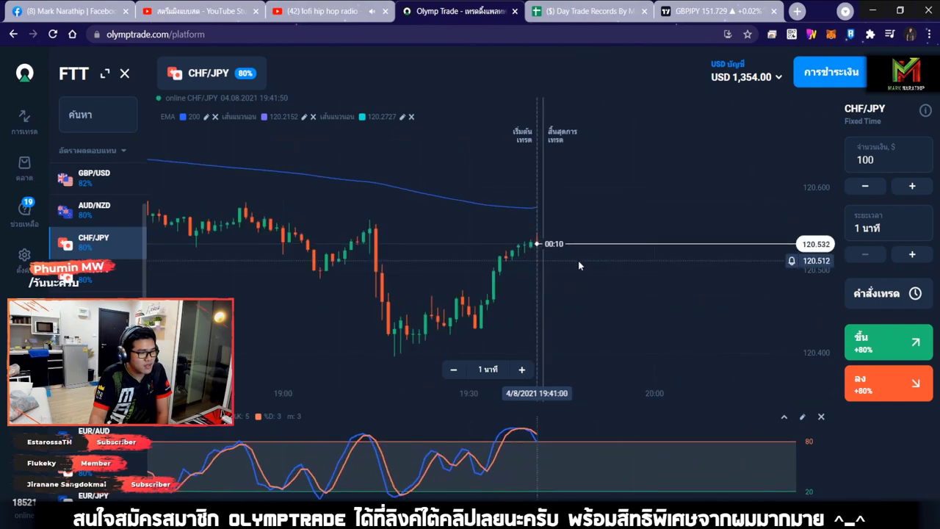
scroll(578, 266, up, 5)
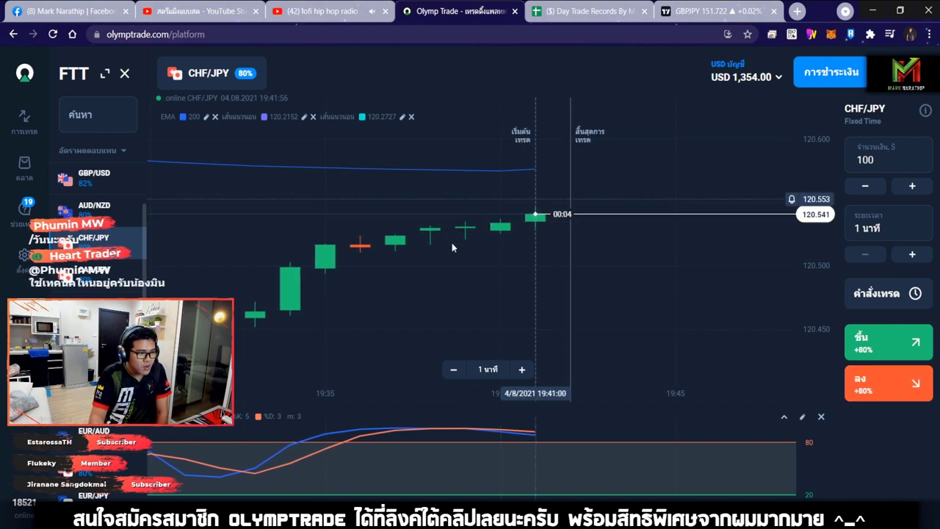
click(877, 387)
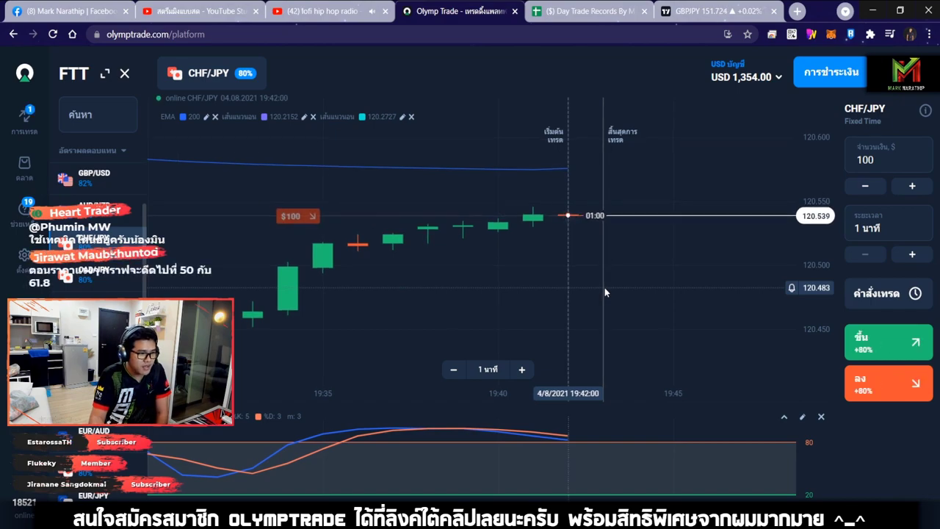
scroll(604, 287, down, 10)
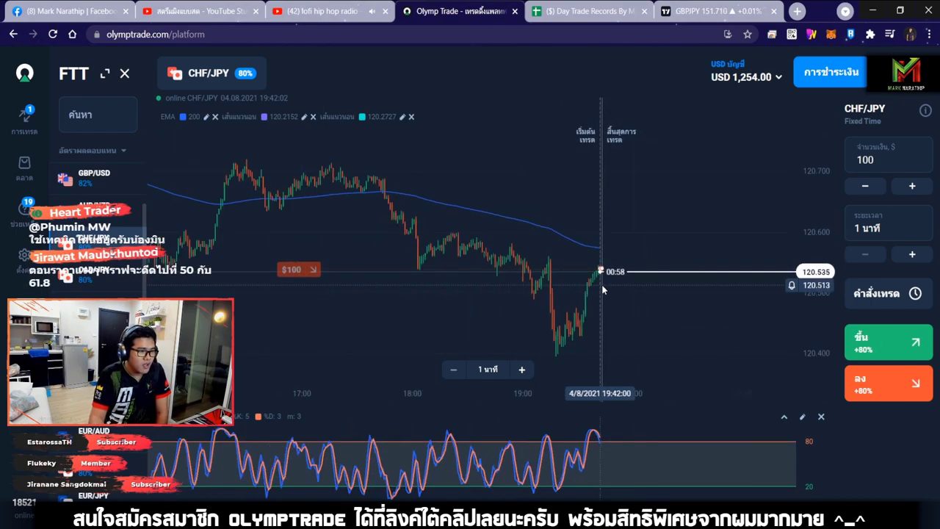
After a look at the Google Sheets record, draw a long falling arrow along the CHF/JPY downtrend in Olymp Trade, and clear it.
click(577, 21)
scroll(580, 235, down, 3)
click(456, 11)
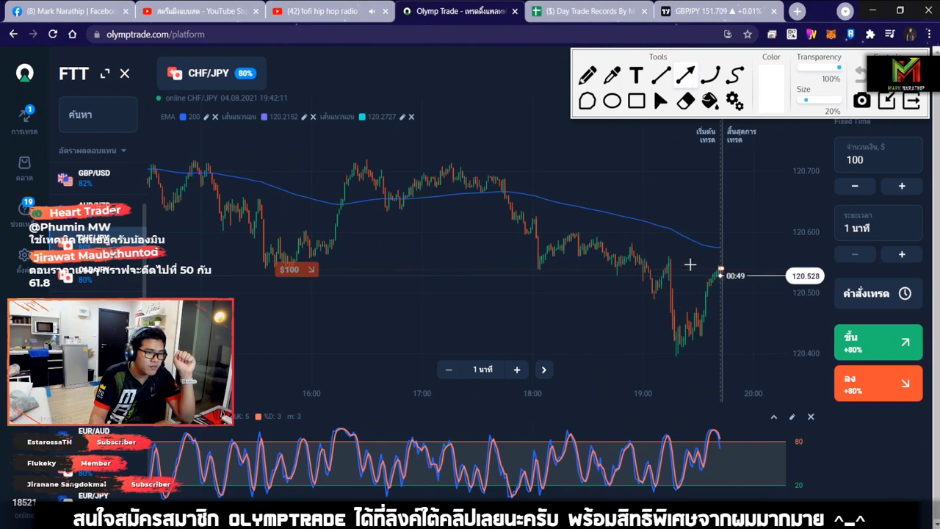
drag(187, 137, 750, 259)
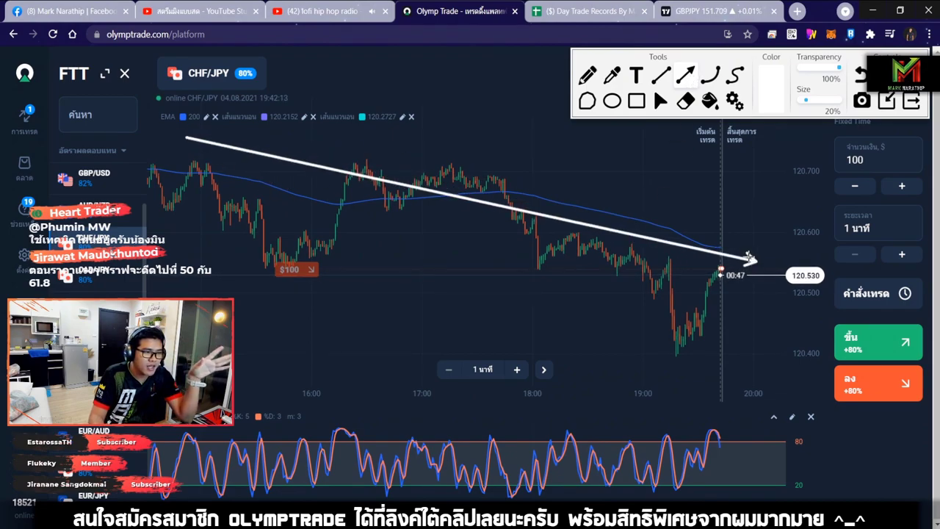
key(ctrl+z)
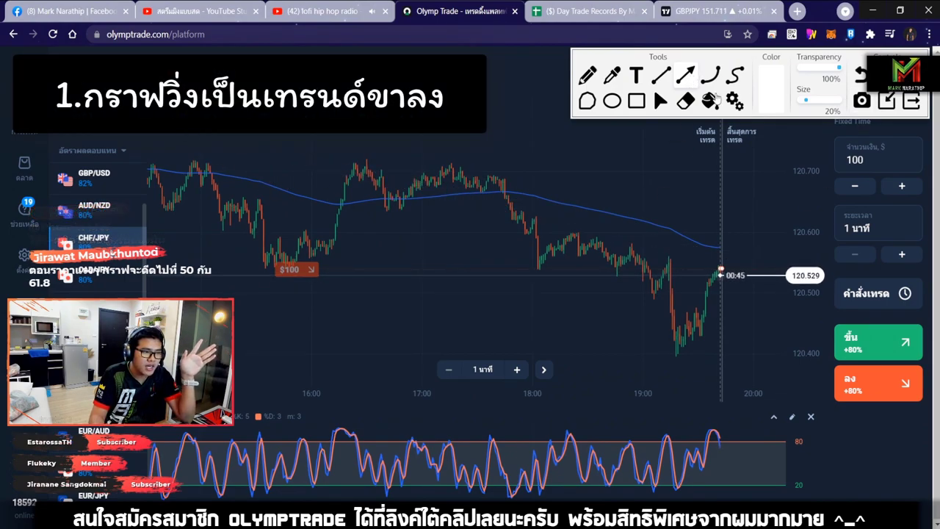
On the zoomed-in CHF/JPY chart, draw rising arrows along the rebound and falling arrows for the expected reversal.
click(660, 100)
scroll(742, 236, up, 5)
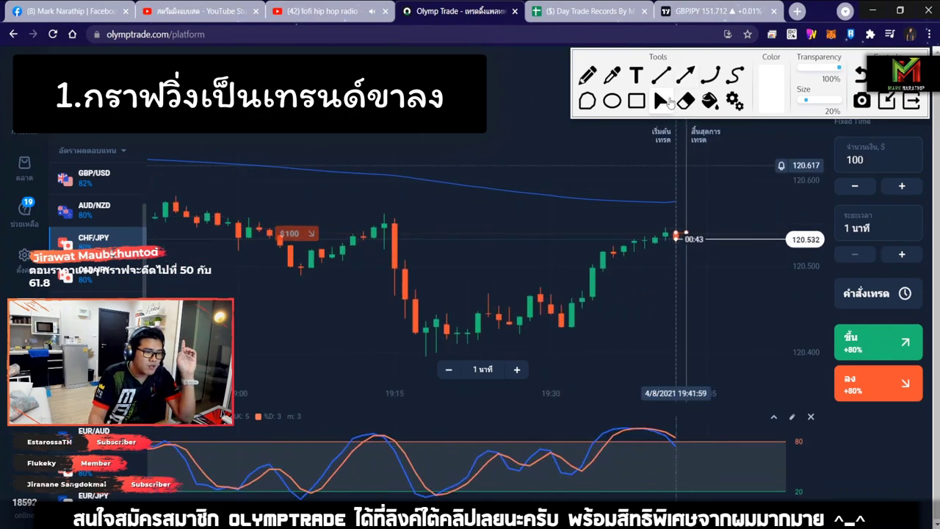
click(685, 74)
drag(736, 224, 784, 292)
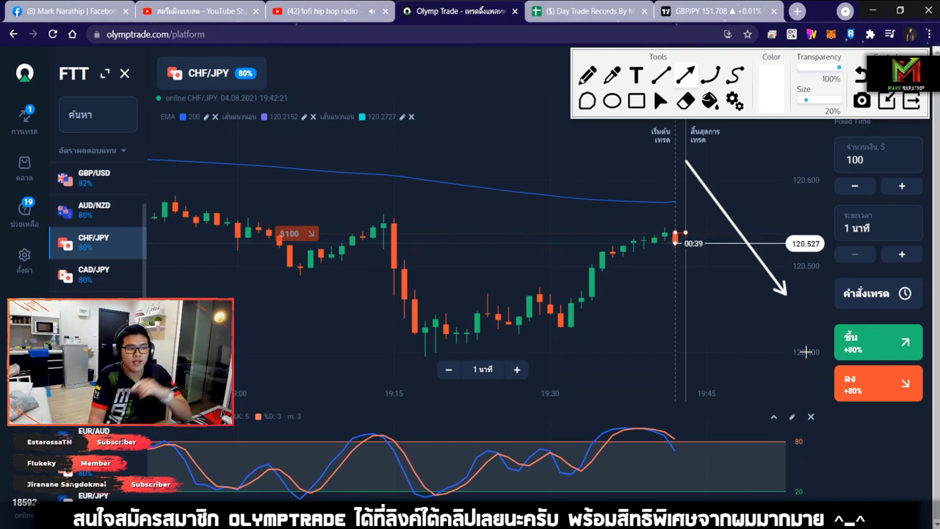
mouse_move(449, 345)
mouse_down()
mouse_move(565, 310)
mouse_move(674, 232)
mouse_move(665, 237)
mouse_up()
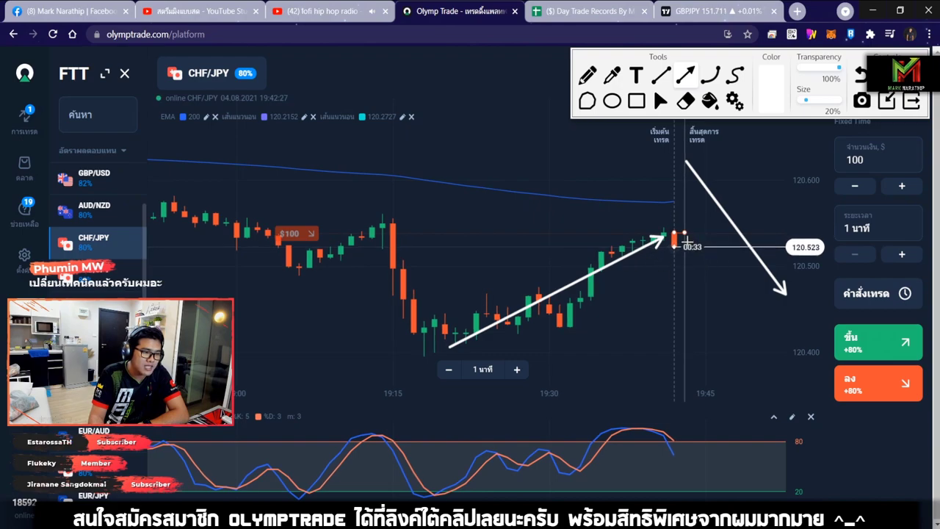
drag(686, 241, 738, 337)
drag(694, 139, 809, 287)
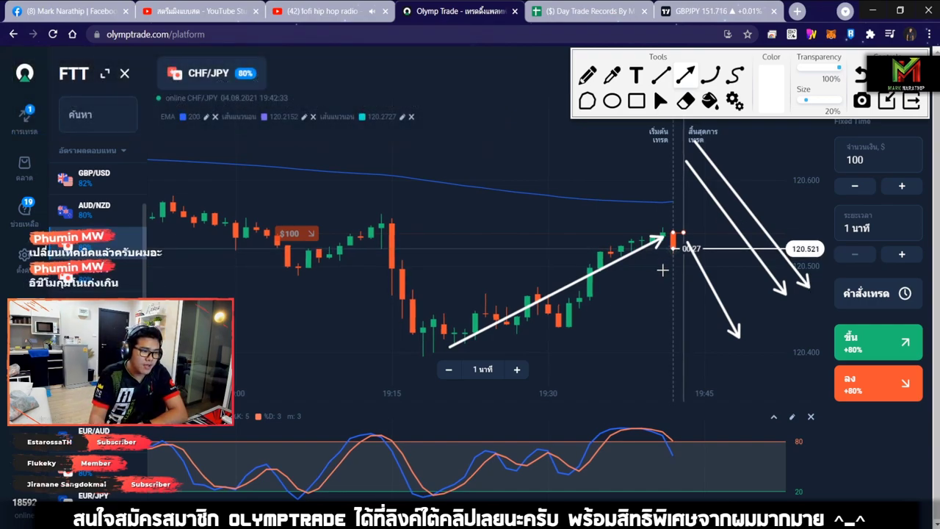
drag(527, 360, 677, 258)
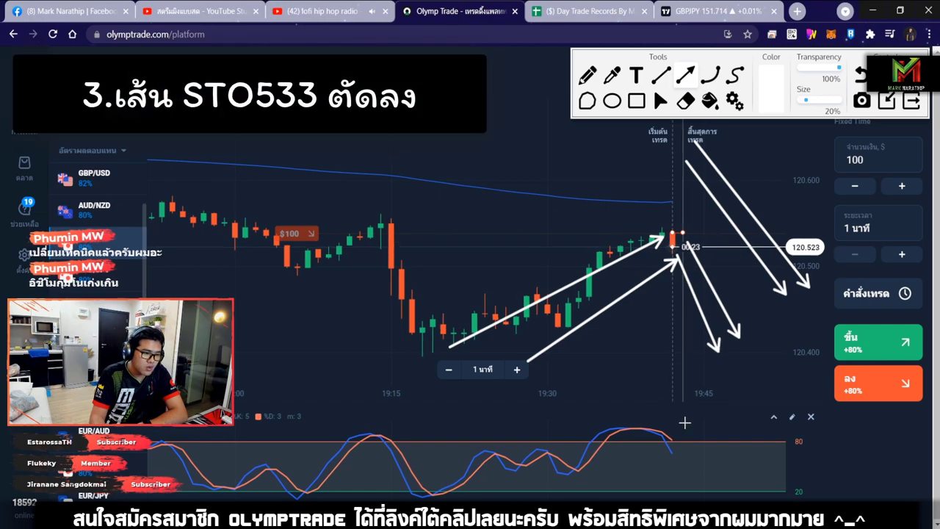
Draw two falling arrows over the stochastic crossover and three more pointing down toward the latest CHF/JPY candles near the EMA line.
drag(608, 407, 673, 451)
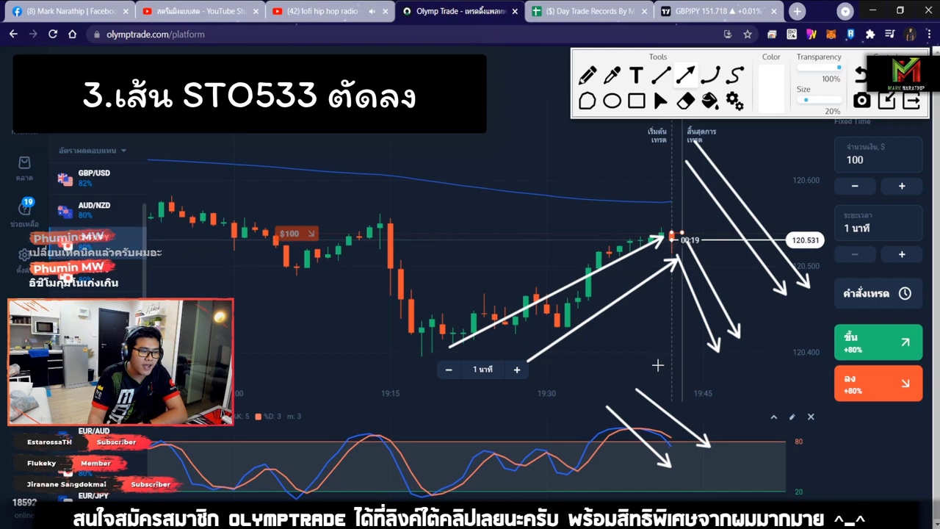
drag(582, 138, 673, 206)
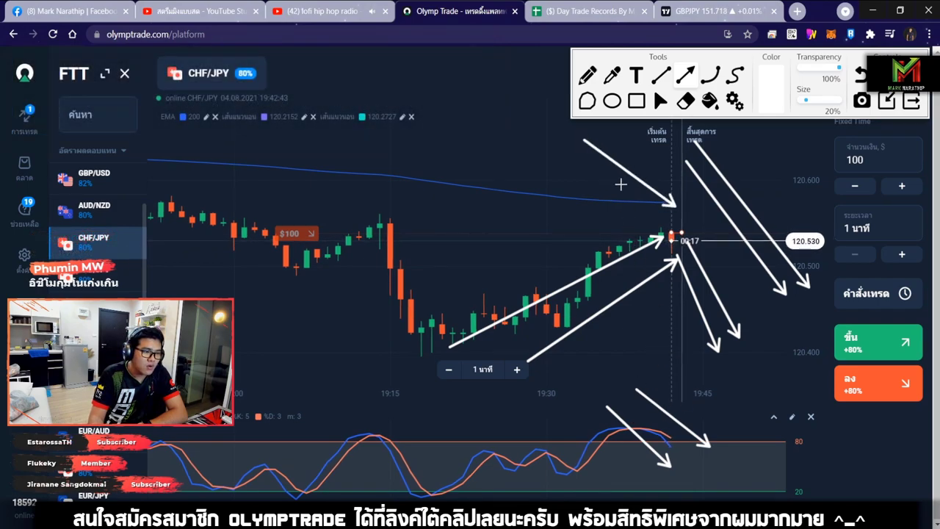
drag(584, 156, 660, 214)
drag(564, 172, 645, 220)
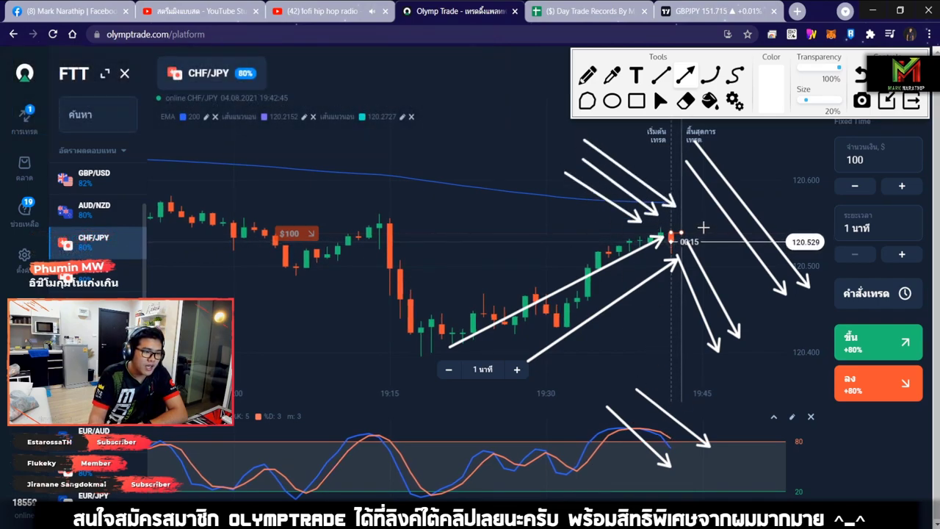
Clear all arrows from the CHF/JPY chart and show the open trade's candles up close.
key(Delete)
key(Escape)
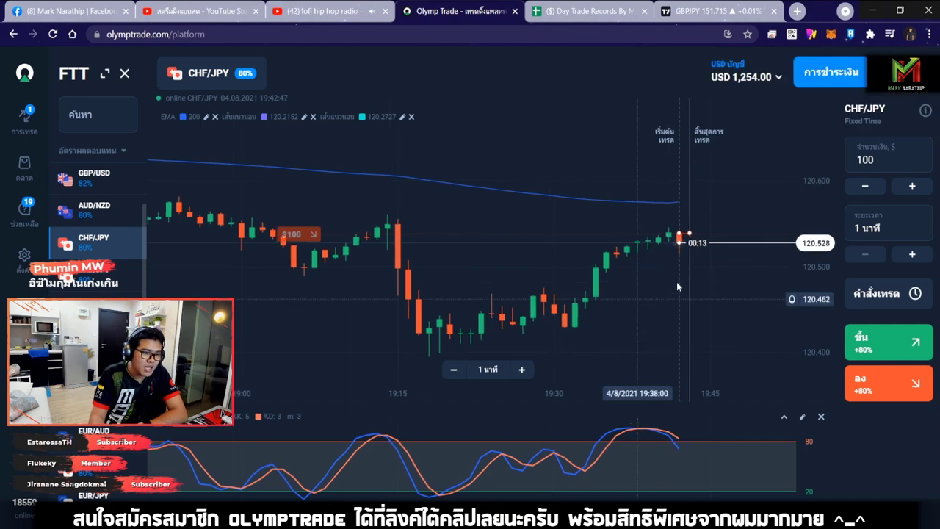
scroll(704, 257, up, 2)
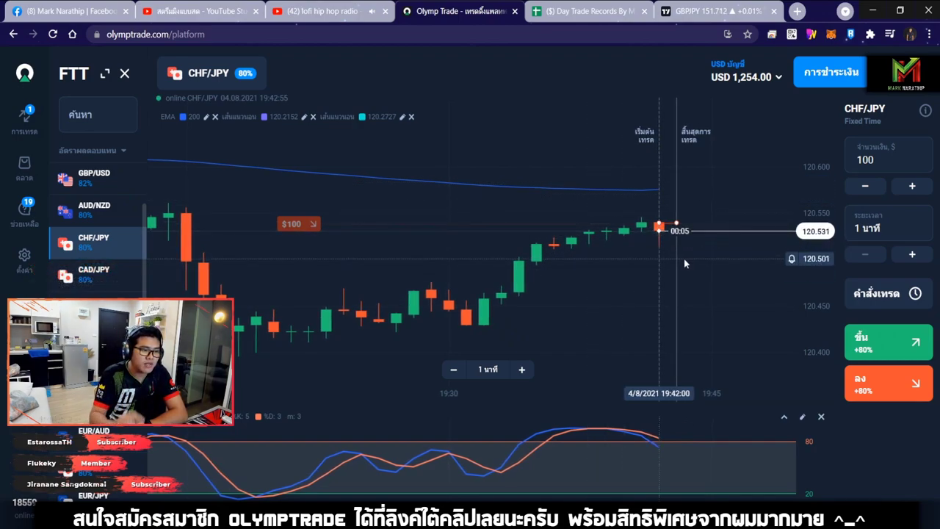
Log trade 7 in the Google Sheets record as ชนะ with a profit rate of 80 %.
scroll(682, 264, up, 2)
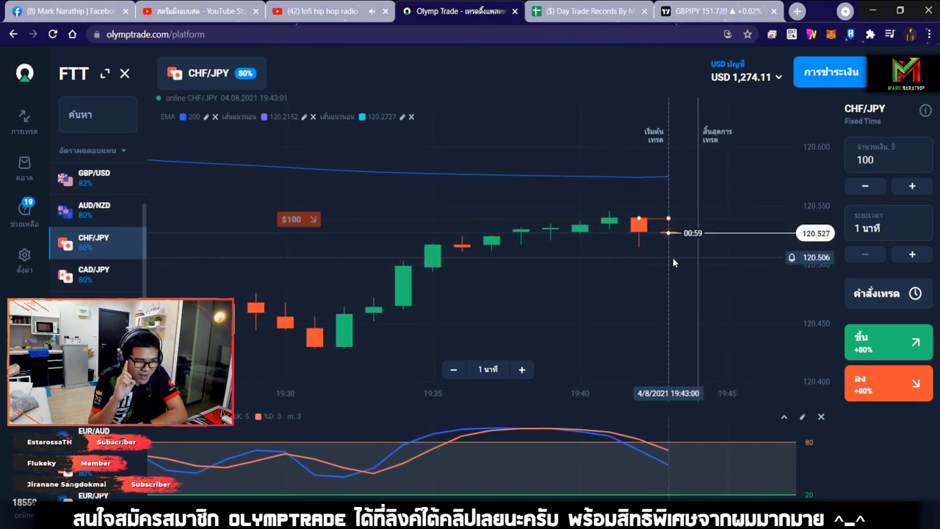
scroll(673, 261, down, 5)
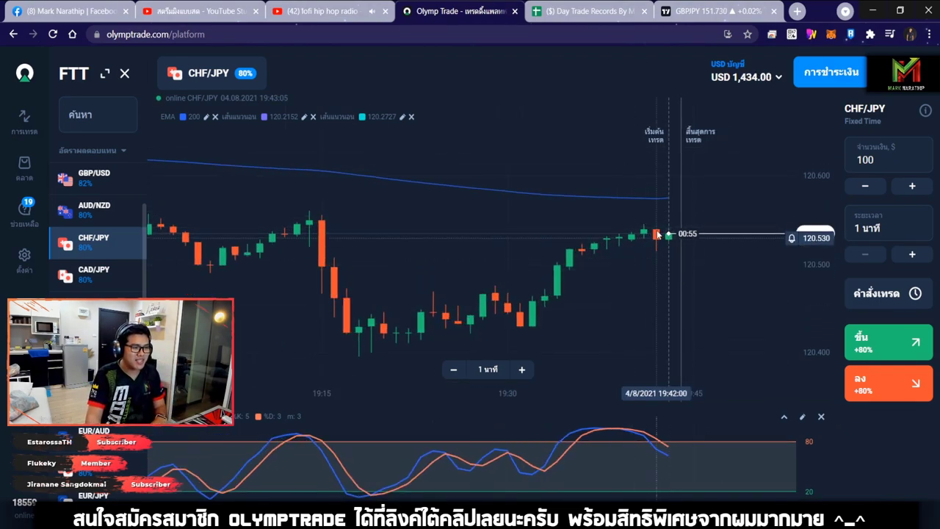
click(577, 11)
scroll(462, 269, up, 2)
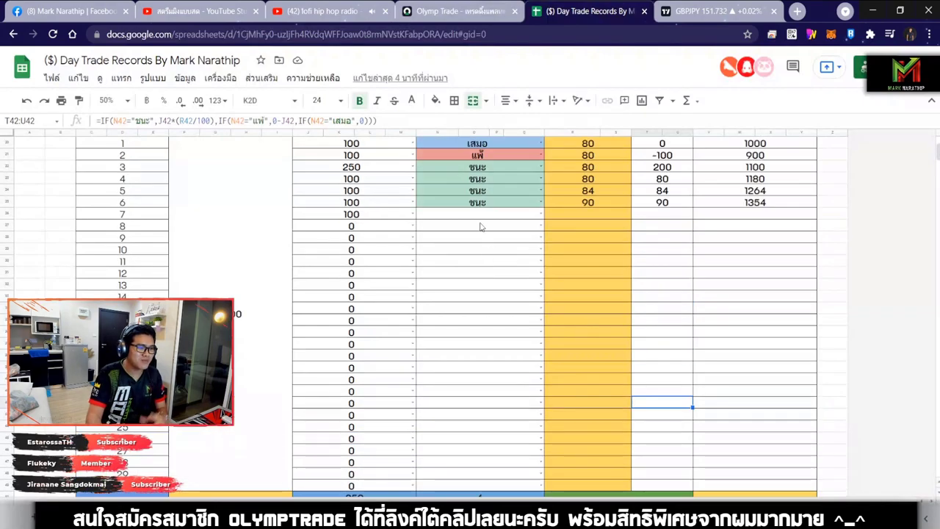
double_click(478, 214)
click(589, 213)
click(455, 11)
click(582, 9)
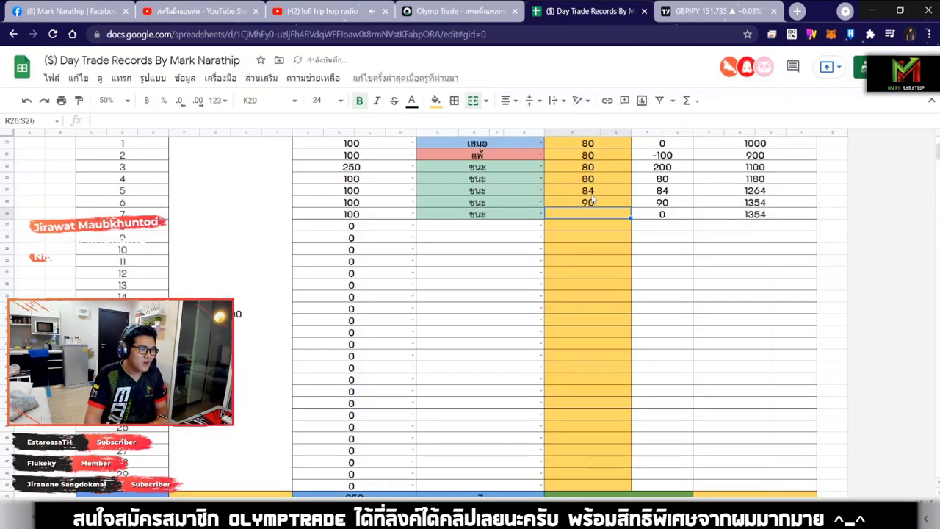
text(80)
key(Return)
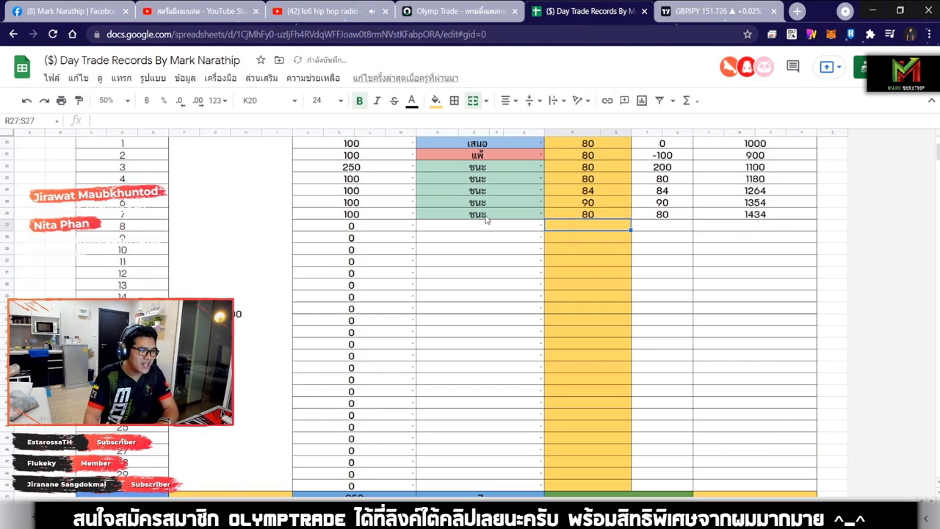
Enter 100 as the size of trade 8.
click(362, 228)
text(100)
key(Tab)
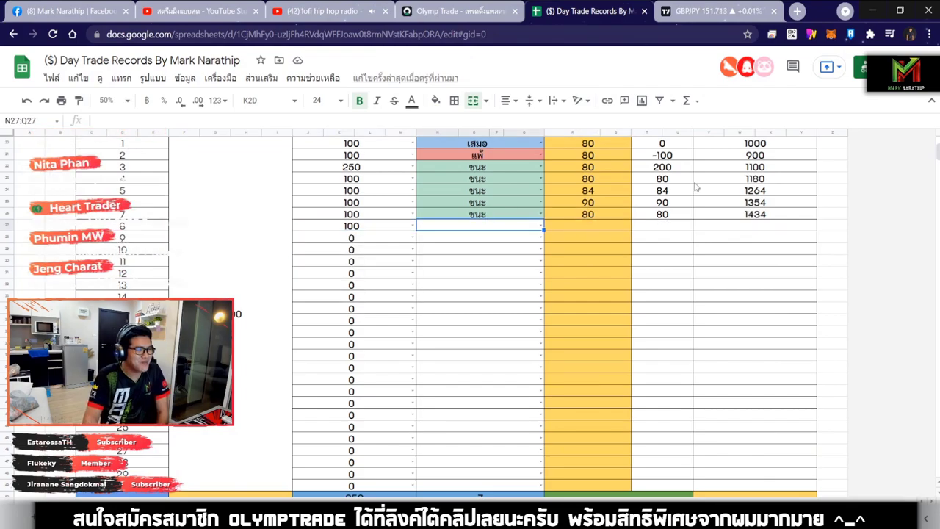
Compare the Olymp Trade account balance with the profit total at the end of the Google Sheets record.
scroll(646, 192, down, 2)
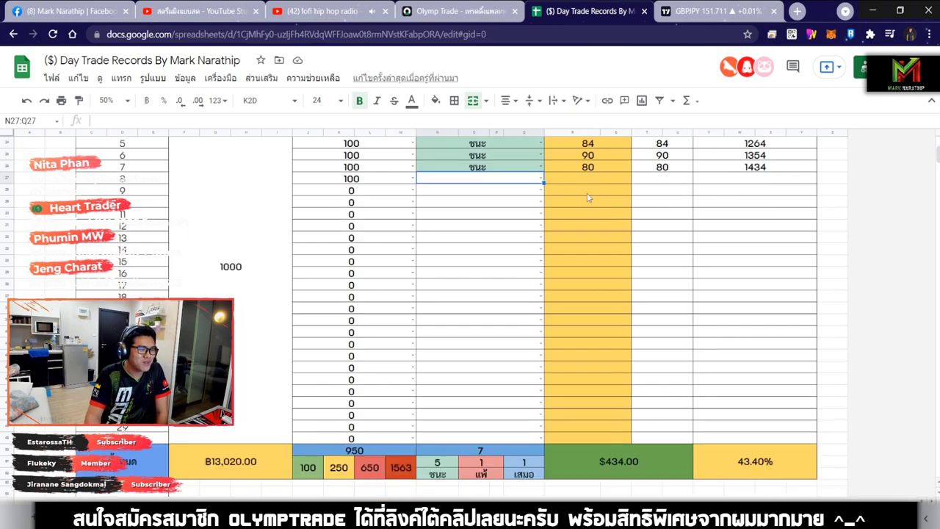
click(456, 11)
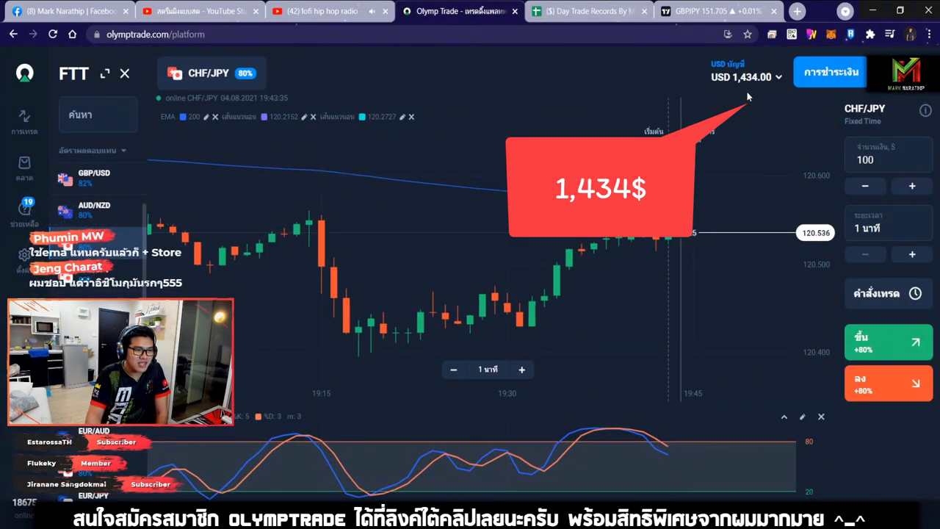
click(583, 11)
scroll(646, 240, down, 5)
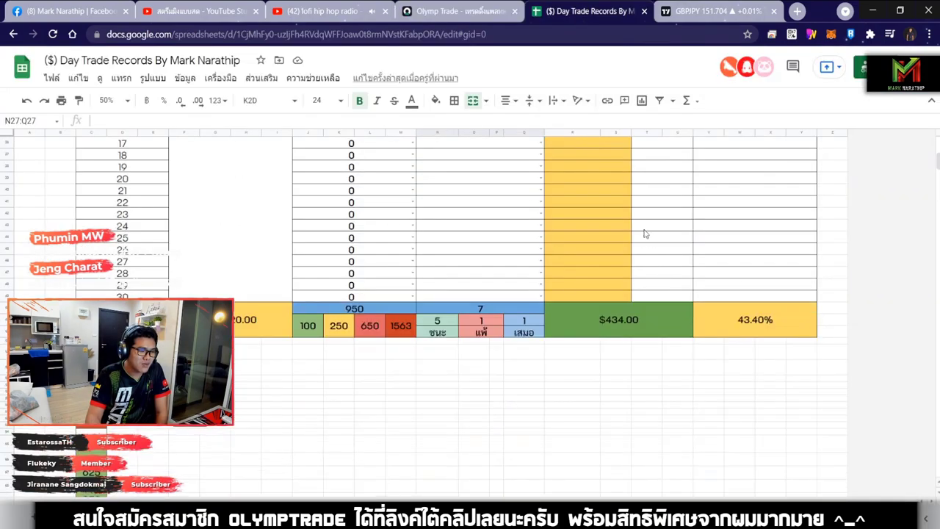
scroll(646, 240, down, 3)
click(642, 191)
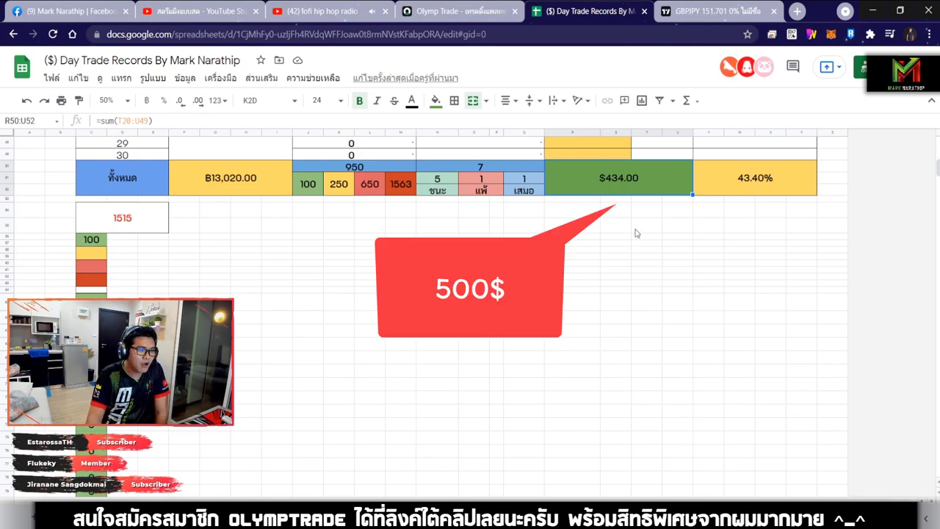
scroll(629, 283, up, 5)
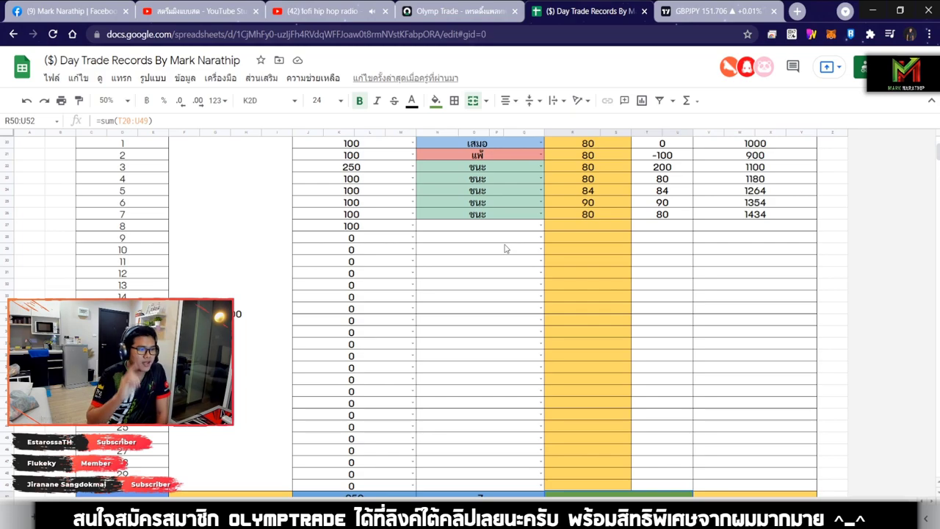
Calculate 66/0.8 in a new browser tab to find the size of the next trade.
click(796, 11)
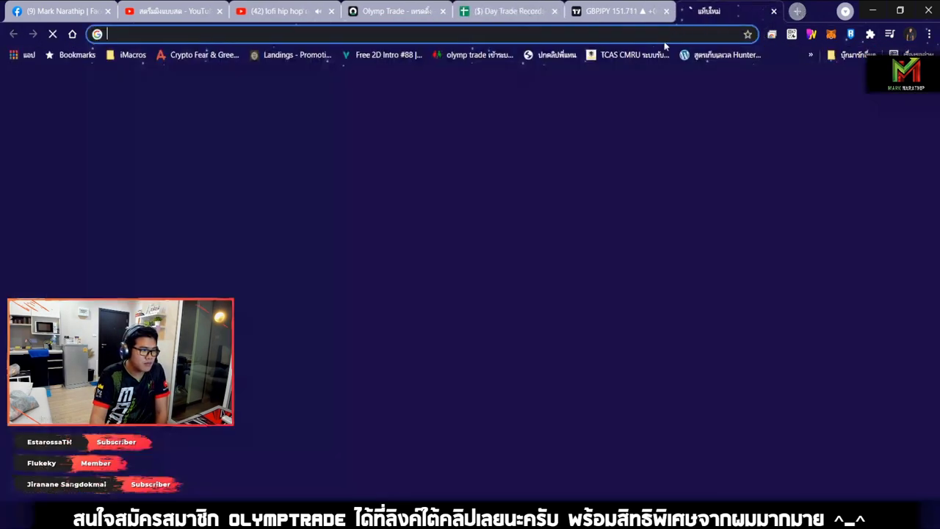
text(66/0.8)
key(Down)
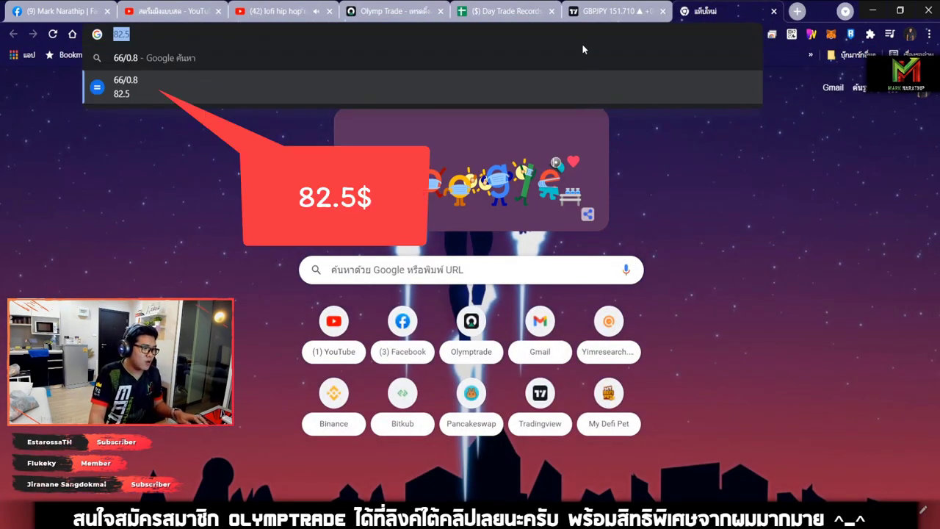
click(743, 201)
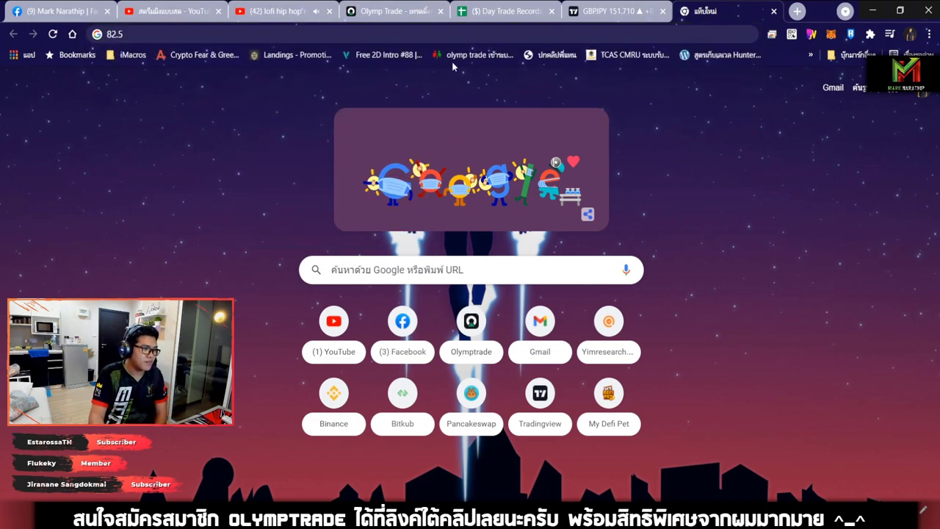
Set the size of trade 8 to 82.5 in the Google Sheets record and close the calculation tab.
click(481, 12)
double_click(362, 230)
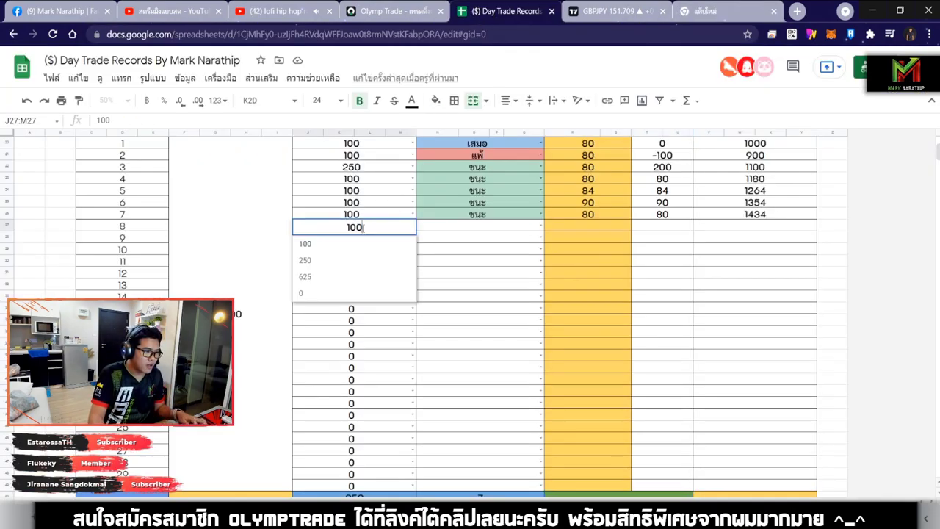
click(433, 227)
click(773, 11)
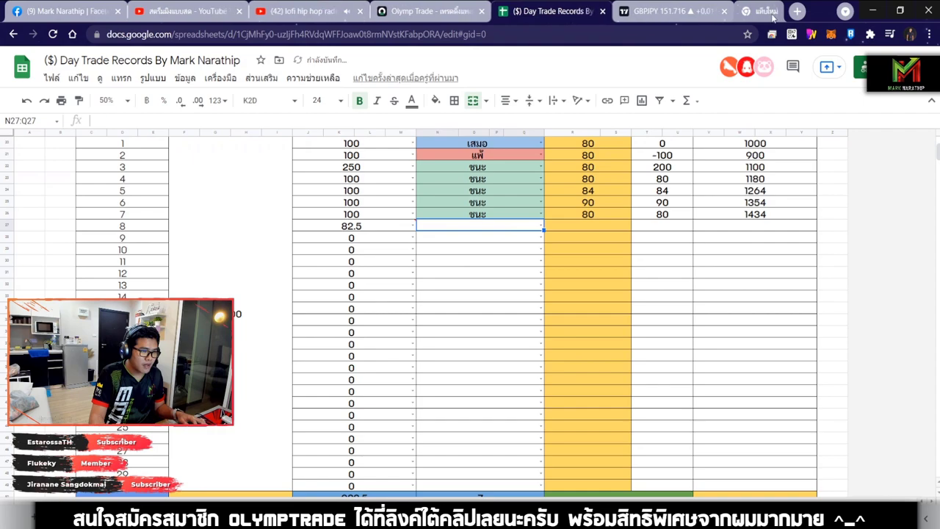
Try trade 8 as ชนะ with a profit rate of 80 % and check the overall profit total.
click(532, 228)
click(466, 246)
click(593, 225)
text(80)
key(Return)
key(ctrl+Down)
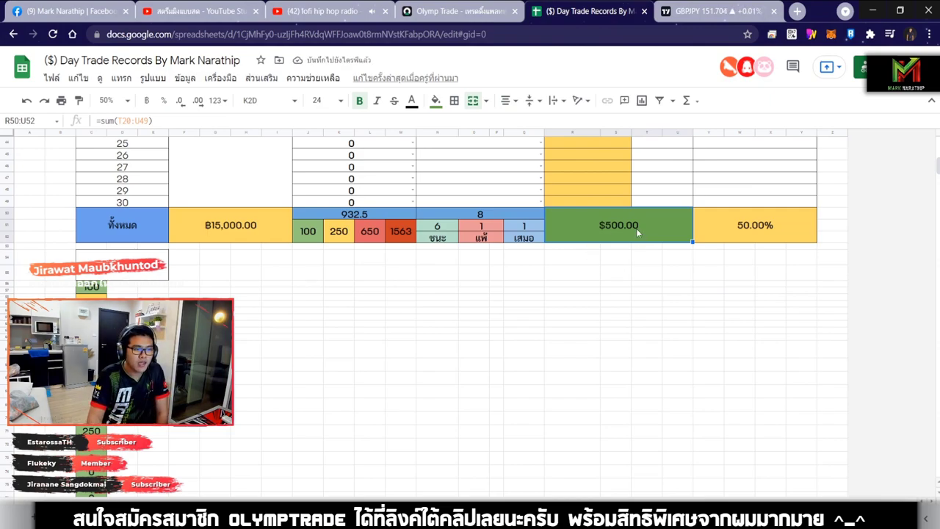
Clear the trial result and profit rate from trade 8, keeping its size.
scroll(626, 215, up, 10)
click(617, 272)
click(485, 275)
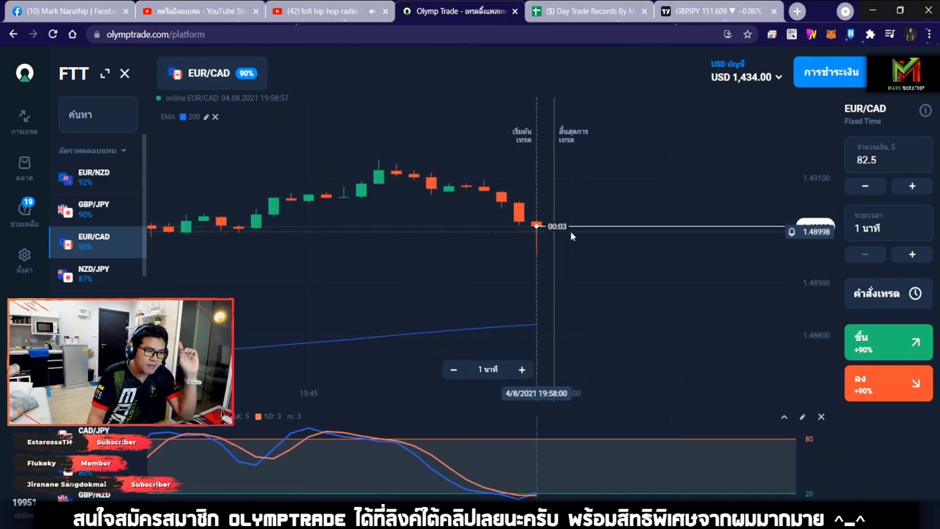
Place an upward 1-minute trade of $82.50 on EUR/CAD in Olymp Trade.
scroll(571, 234, up, 3)
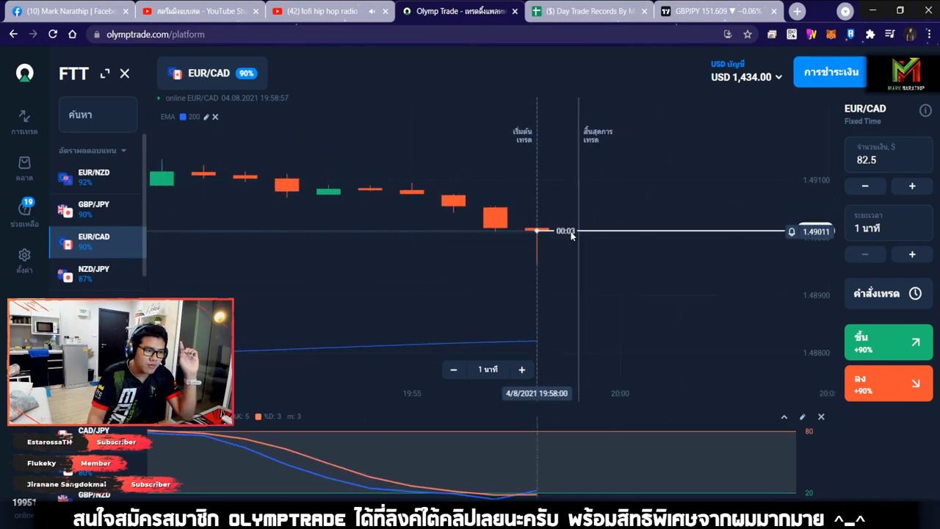
click(897, 345)
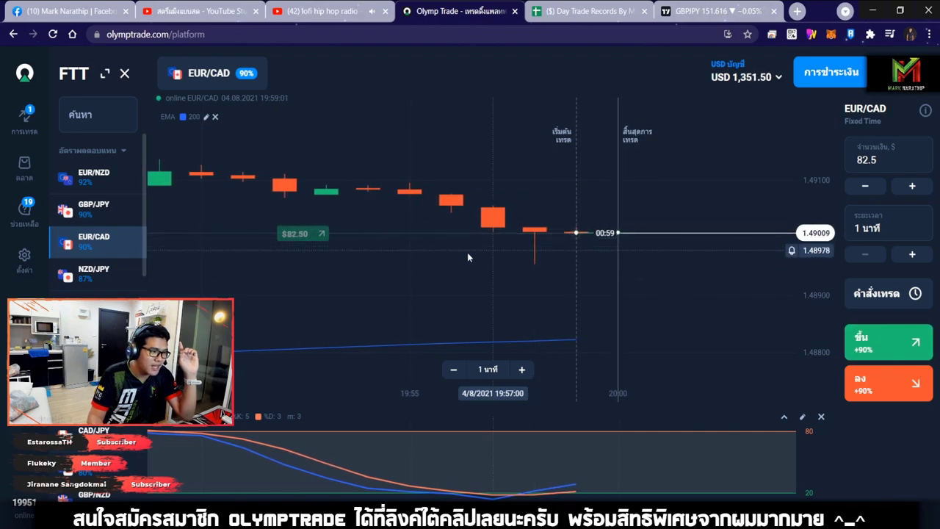
Draw a long rising arrow along the EUR/CAD uptrend on the wider chart, and clear it.
scroll(584, 233, down, 5)
scroll(664, 245, up, 3)
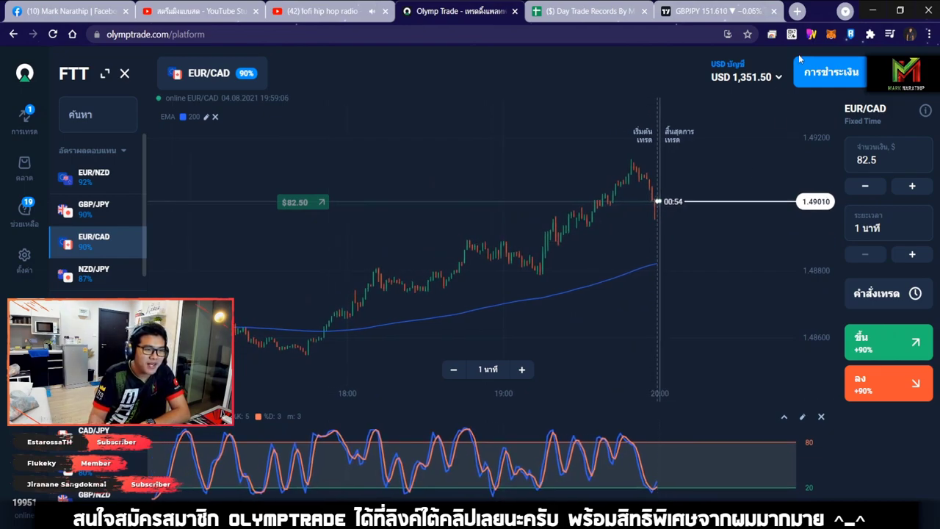
click(811, 34)
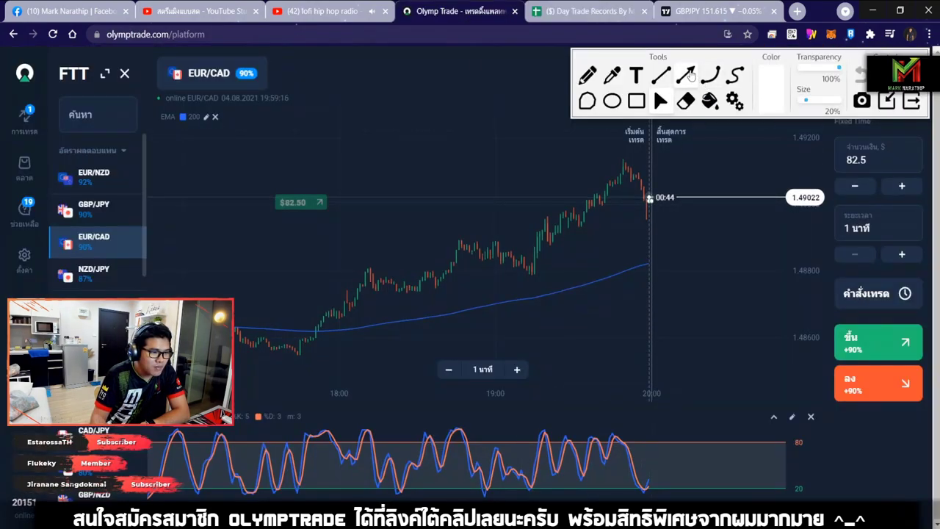
click(687, 75)
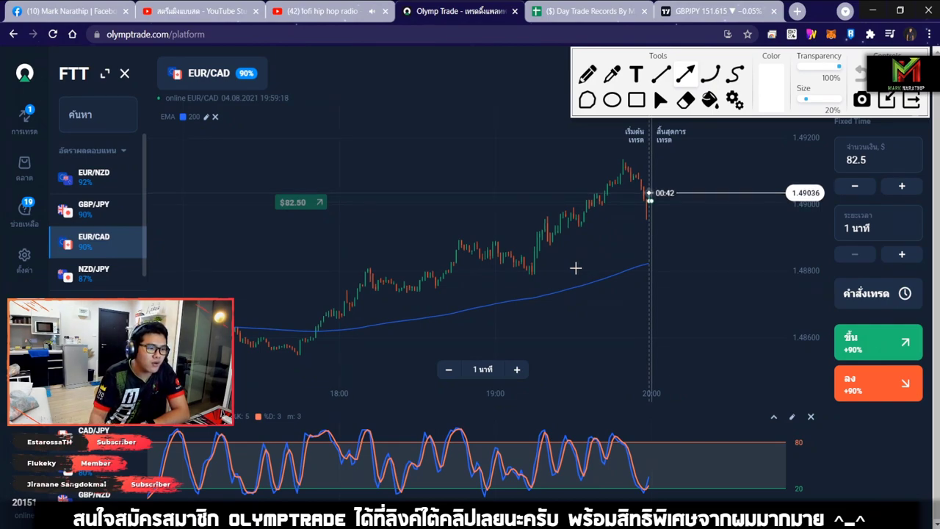
mouse_move(294, 364)
mouse_down()
mouse_move(734, 210)
mouse_move(745, 196)
mouse_up()
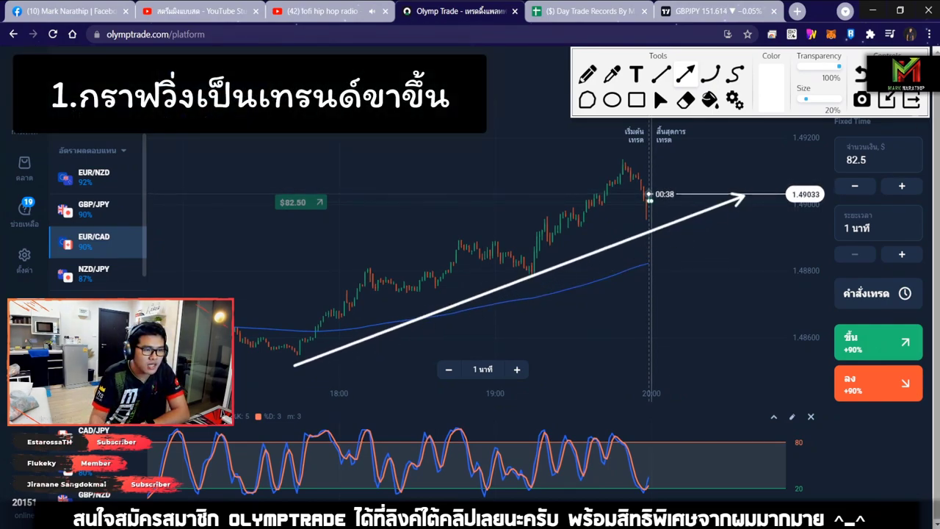
key(ctrl+z)
Draw a falling arrow along the recent EUR/CAD pullback and three rising arrows for the expected rebound.
scroll(666, 176, up, 3)
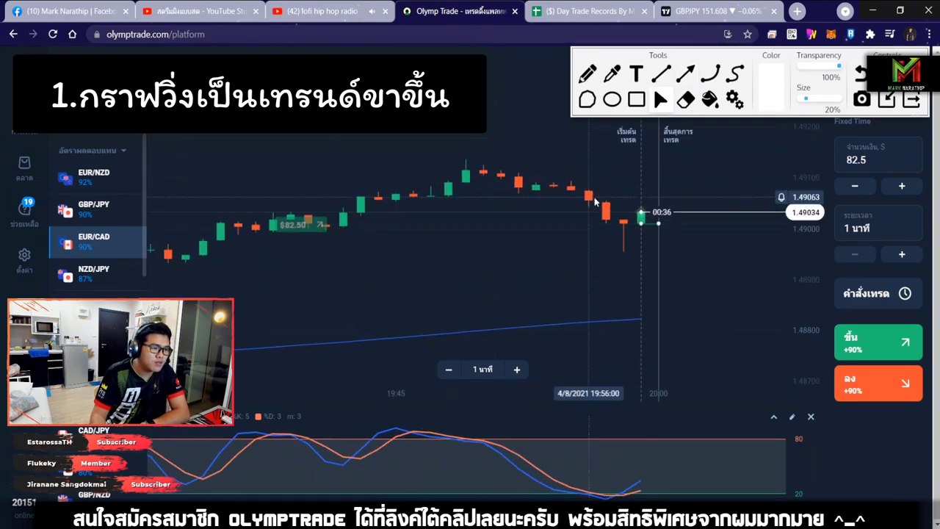
click(685, 74)
drag(624, 338, 767, 205)
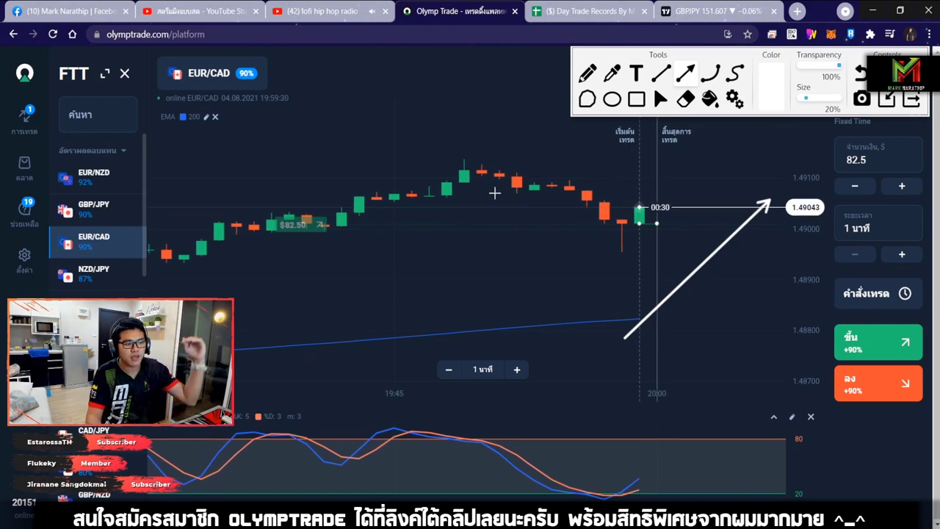
drag(464, 169, 618, 230)
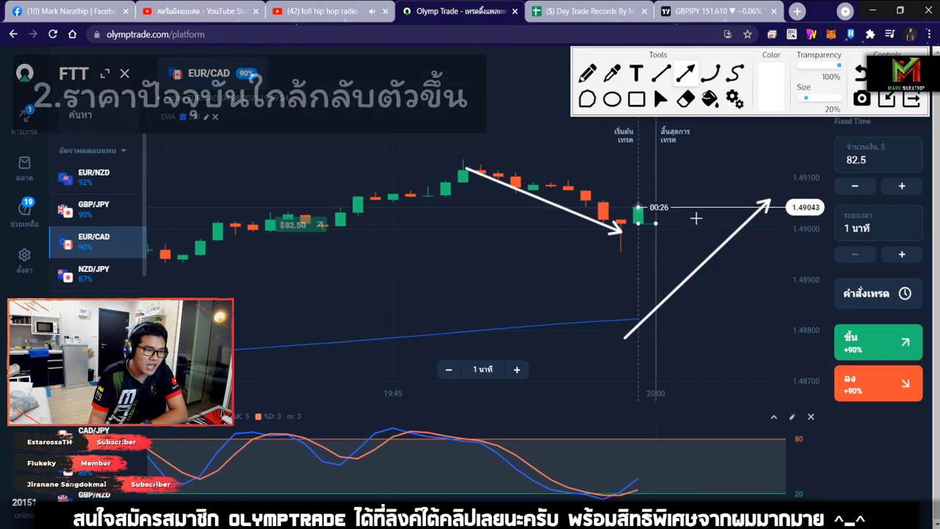
drag(652, 234, 740, 162)
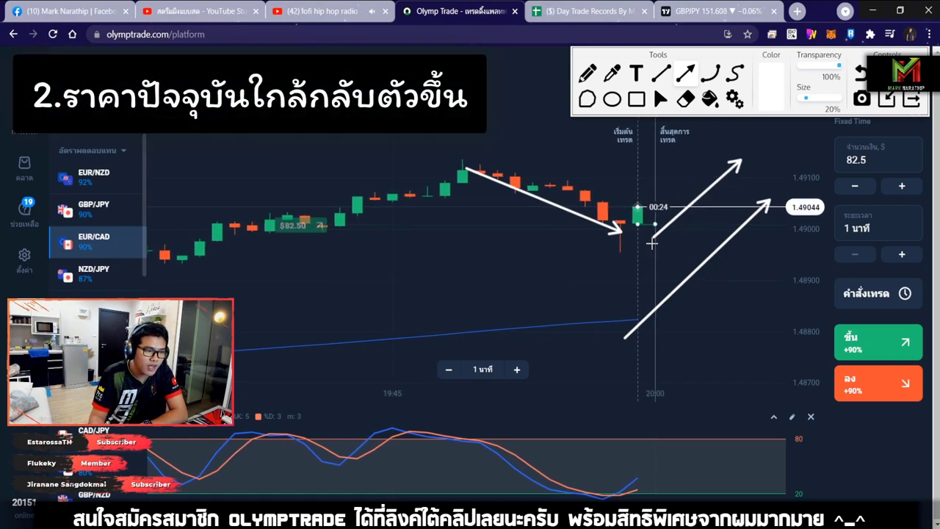
drag(632, 366, 805, 207)
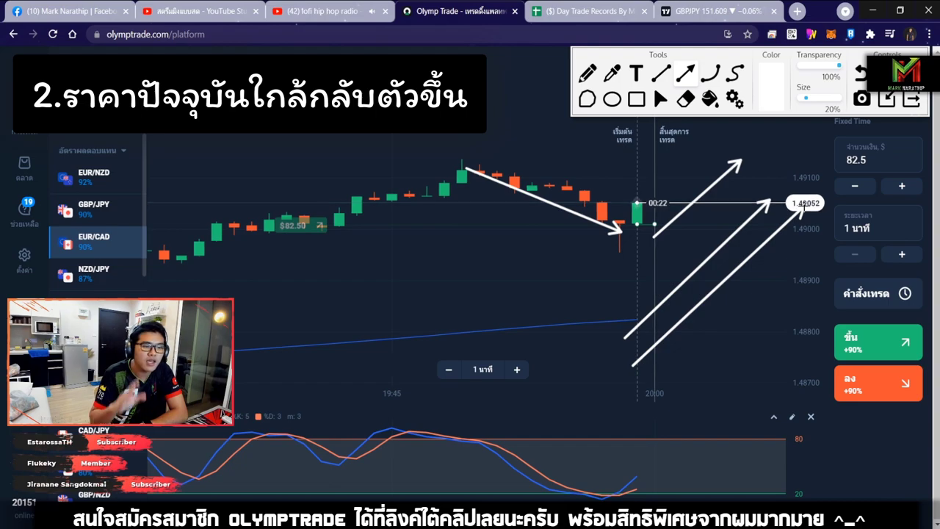
Add a falling arrow and rising arrows around the latest candles and stochastic crossover, and clear all the chart annotations.
mouse_move(459, 176)
mouse_down()
mouse_move(594, 266)
mouse_move(750, 188)
mouse_up()
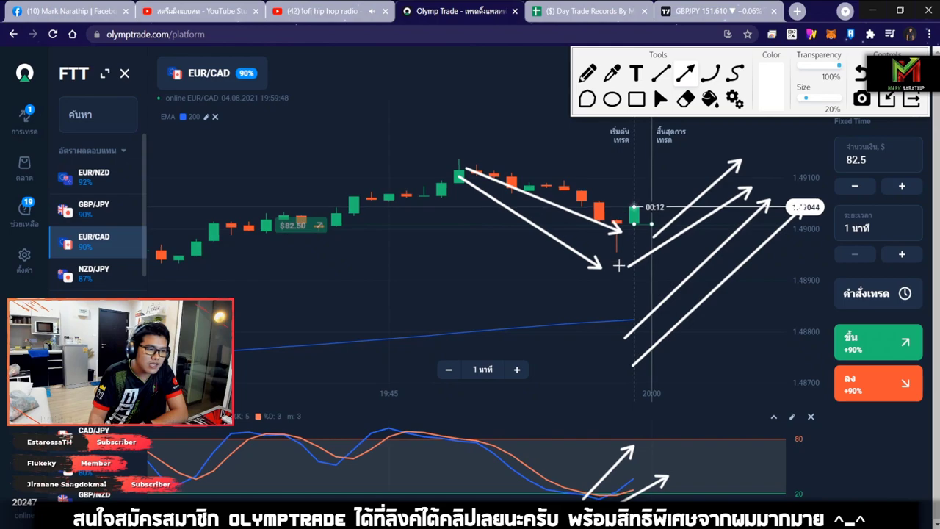
drag(503, 330, 604, 250)
drag(562, 320, 628, 252)
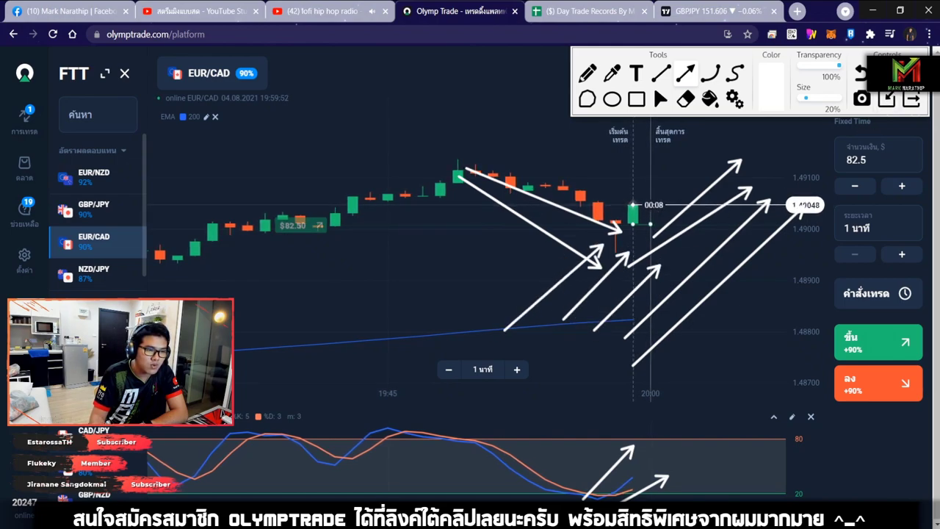
click(886, 99)
click(911, 98)
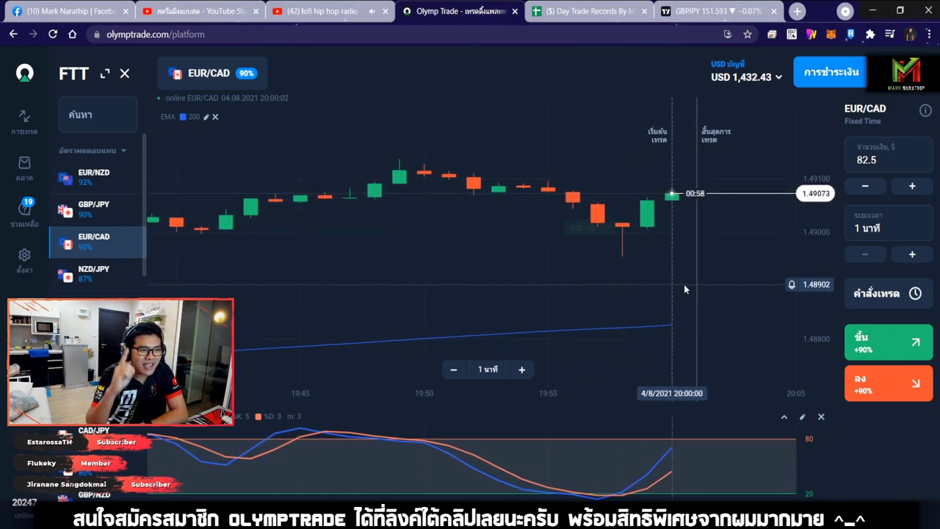
Log trade 8 in the Google Sheets record as ชนะ with a profit rate of 90 %.
click(575, 13)
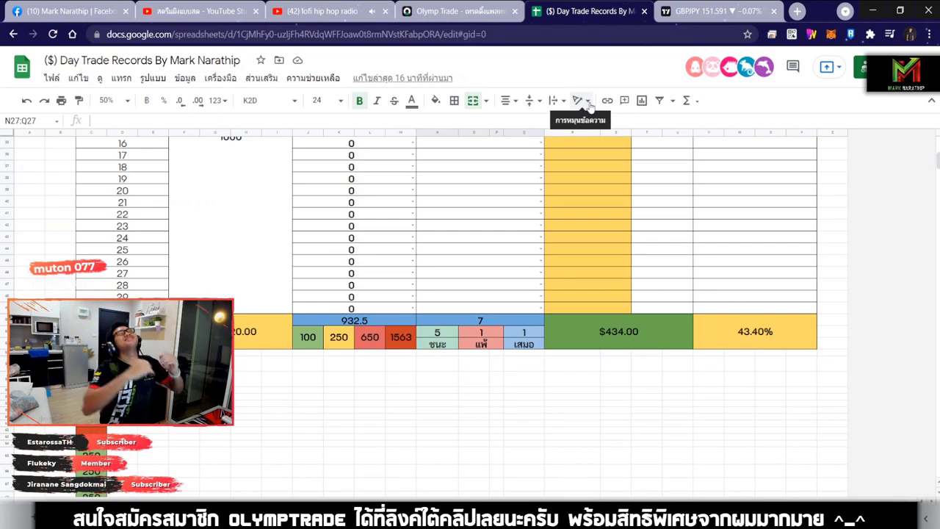
scroll(605, 260, up, 5)
click(606, 256)
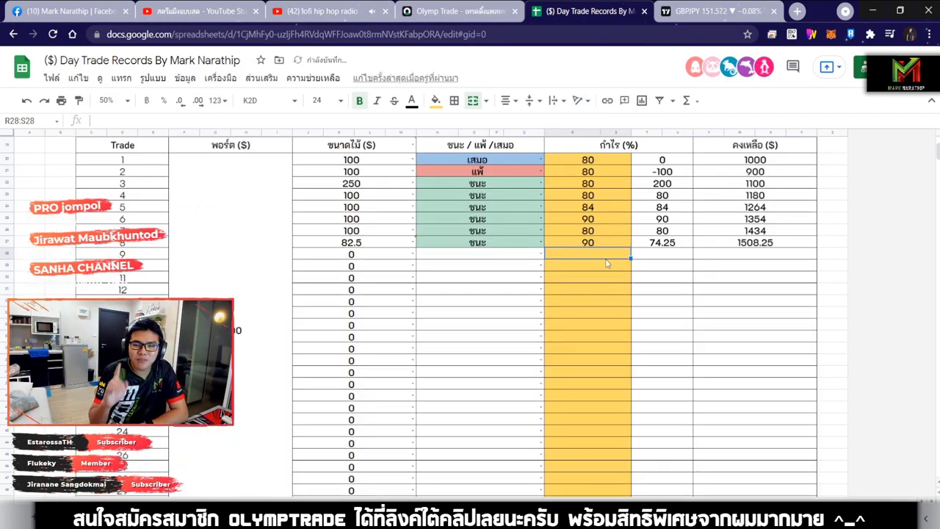